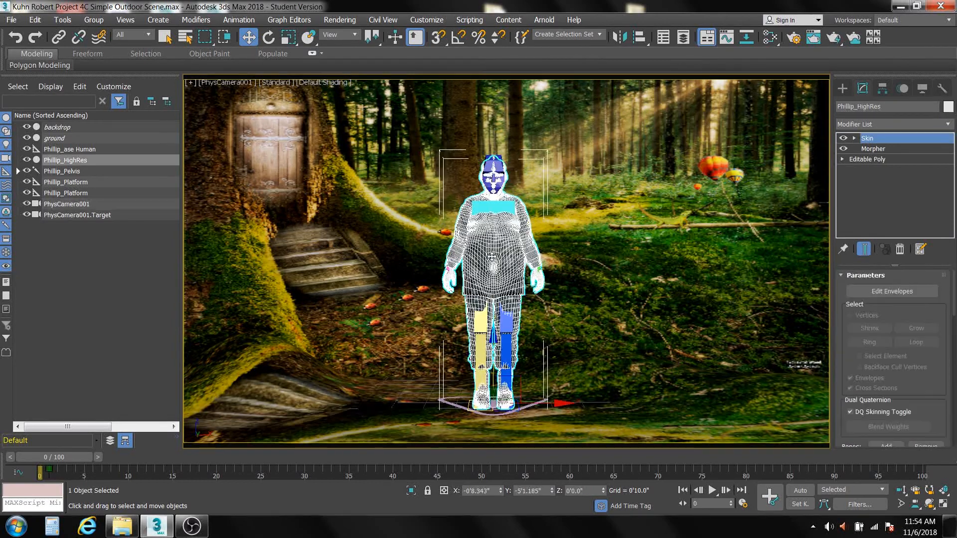
Freeze the Phillip_HighRes body mesh and make it see-through in its object properties
right_click(346, 254)
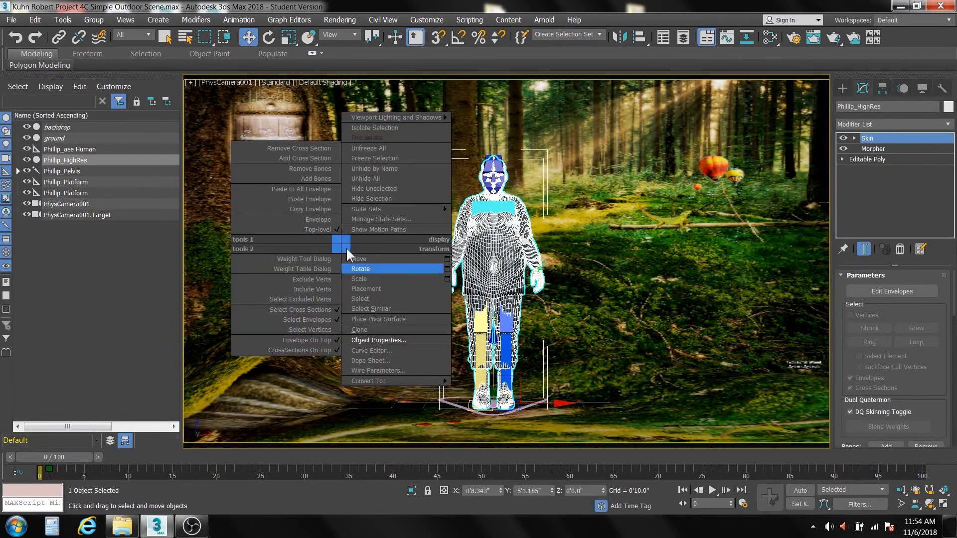
click(359, 340)
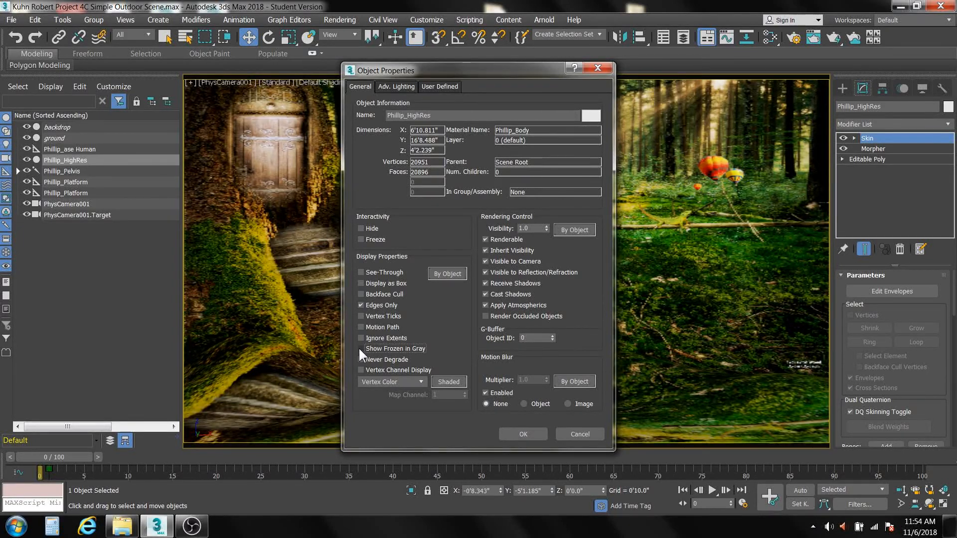
click(361, 240)
click(360, 271)
click(523, 433)
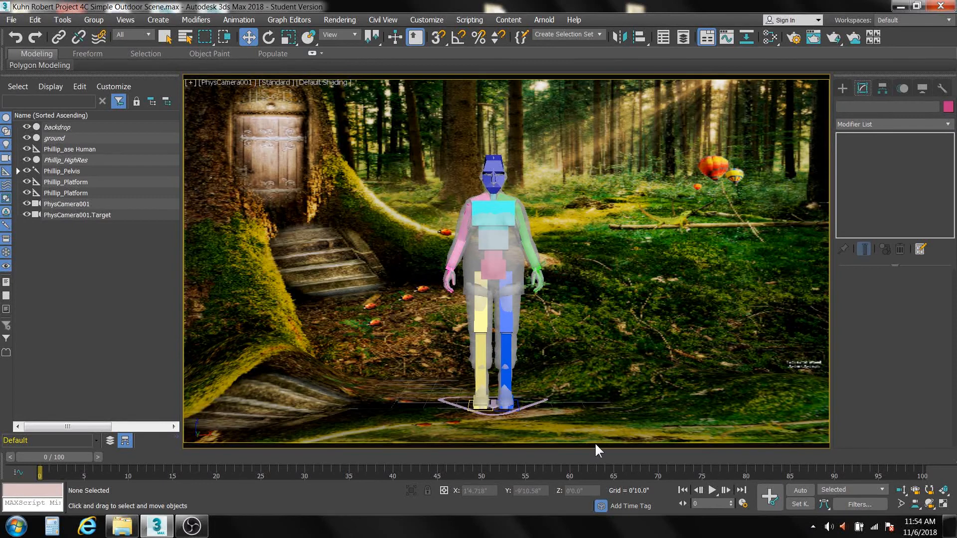
Set the animation length to 180 frames in the time configuration
click(741, 502)
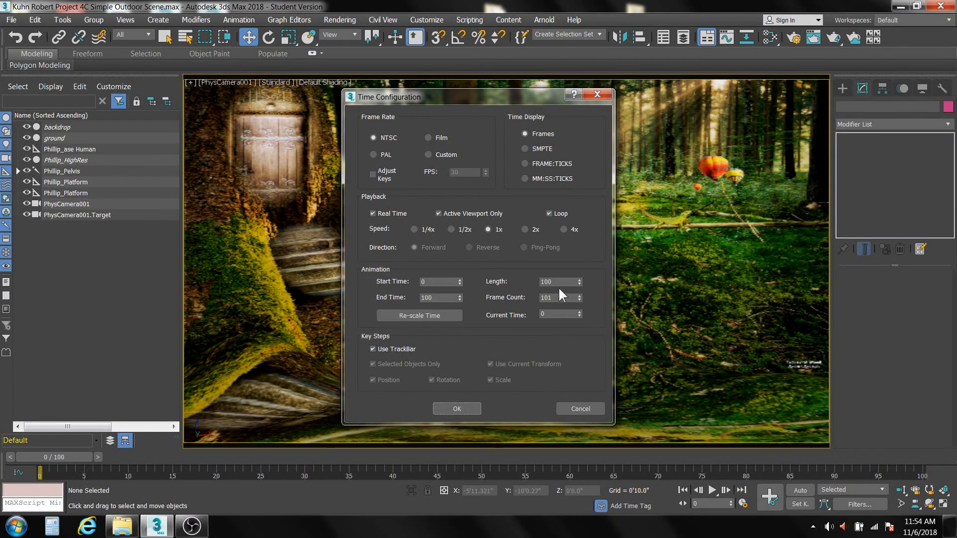
drag(557, 282, 531, 281)
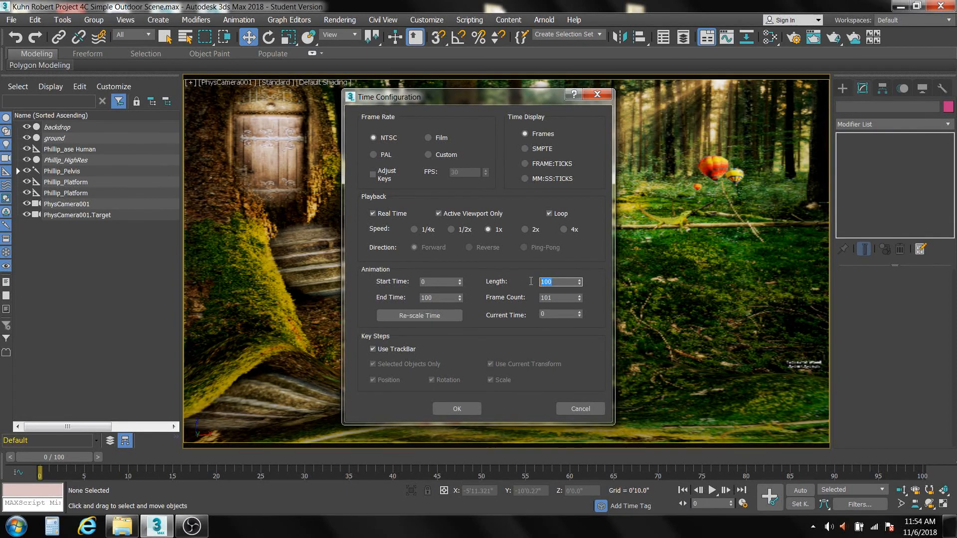
text(180)
click(445, 405)
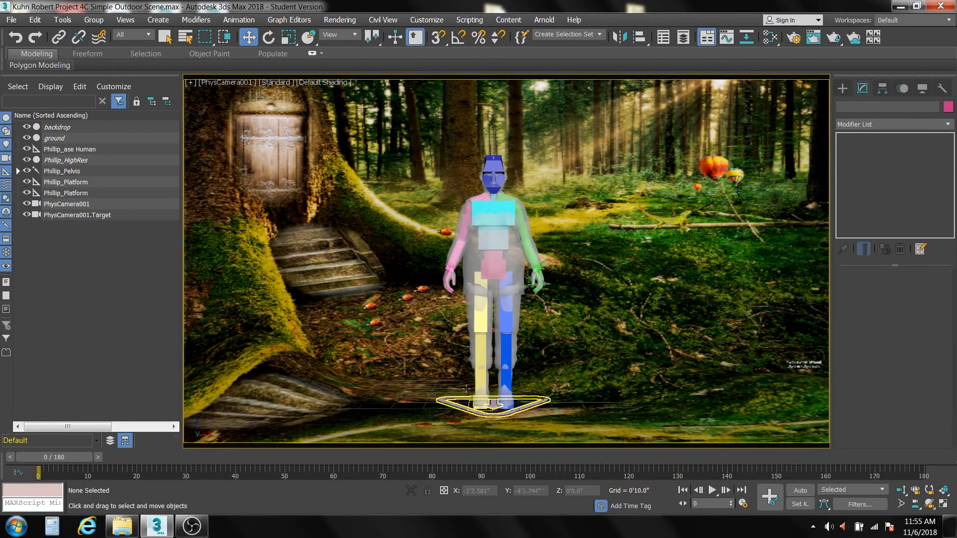
Add an absolute animation layer to the Phillip_Pelvis rig and enable its animation mode with Auto Key on
click(489, 267)
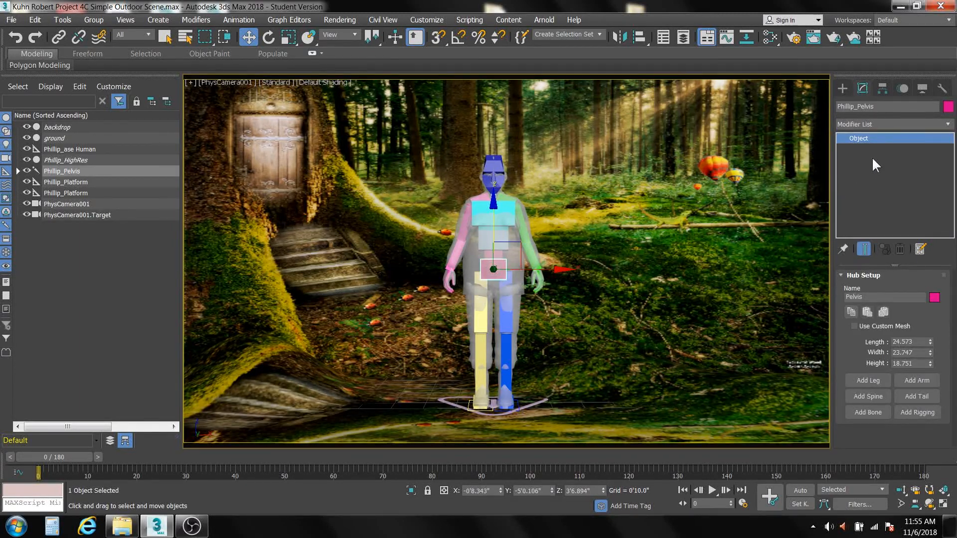
click(902, 89)
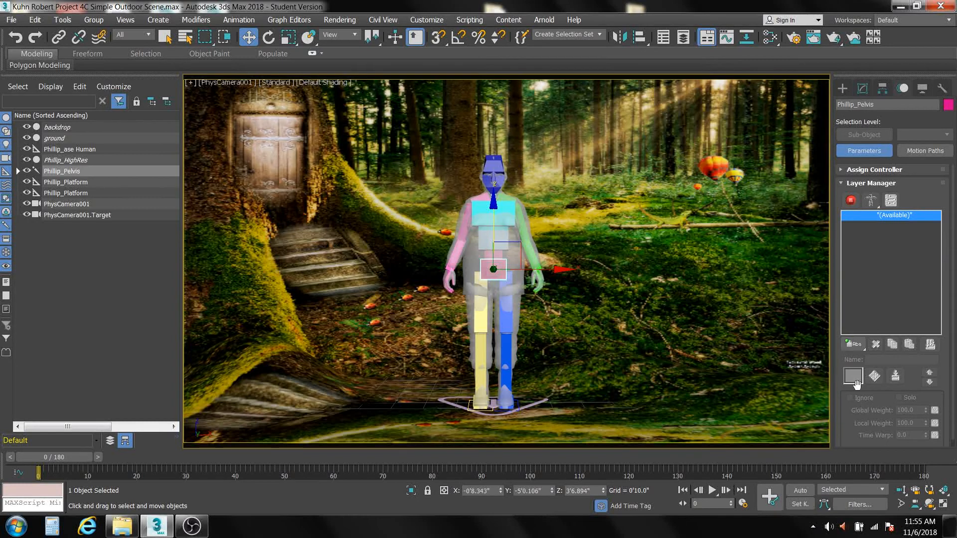
click(854, 344)
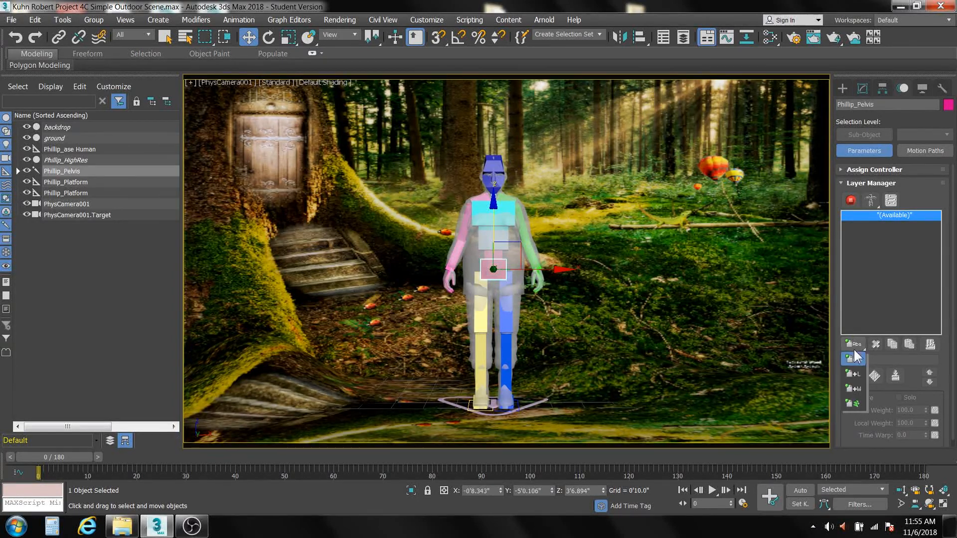
click(854, 359)
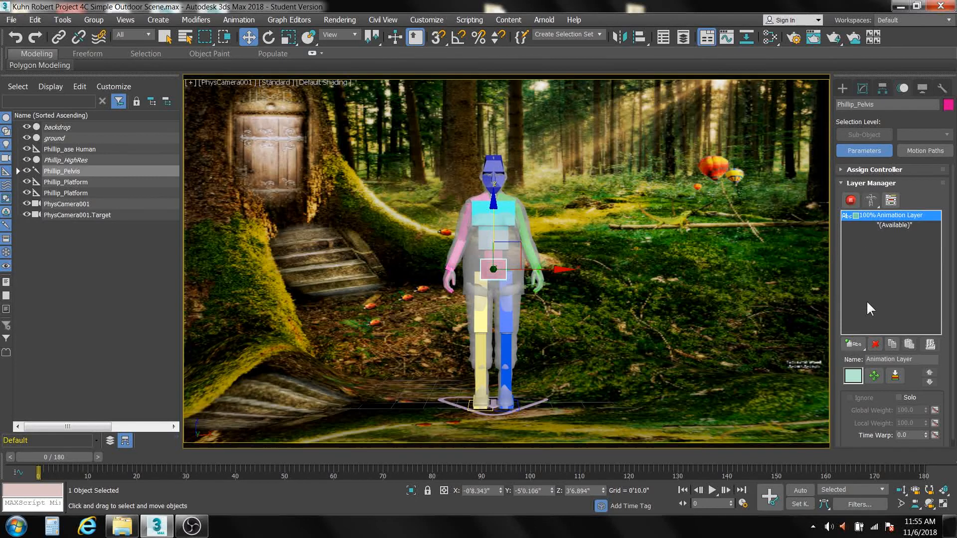
click(852, 200)
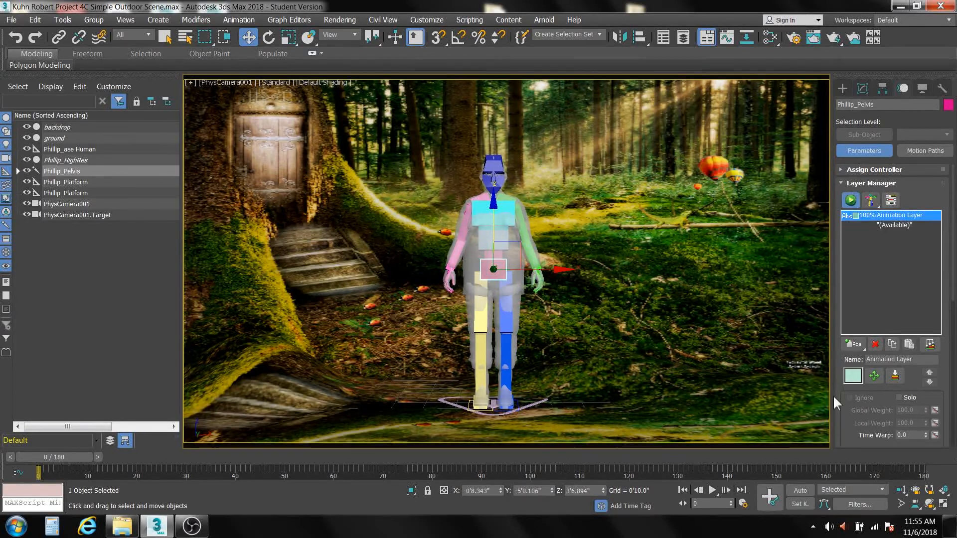
click(800, 490)
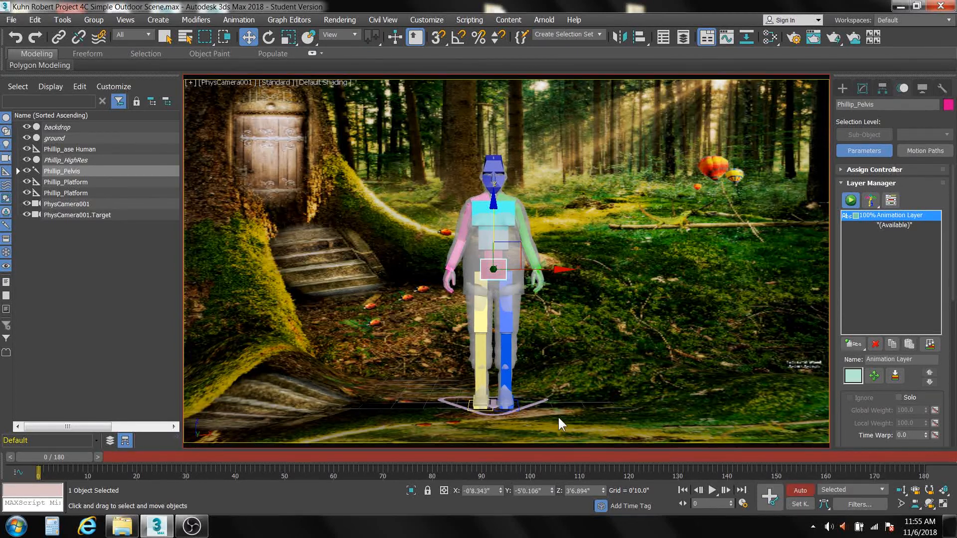
Freeze the Phillip_ase Human base helper under the character's feet
click(268, 39)
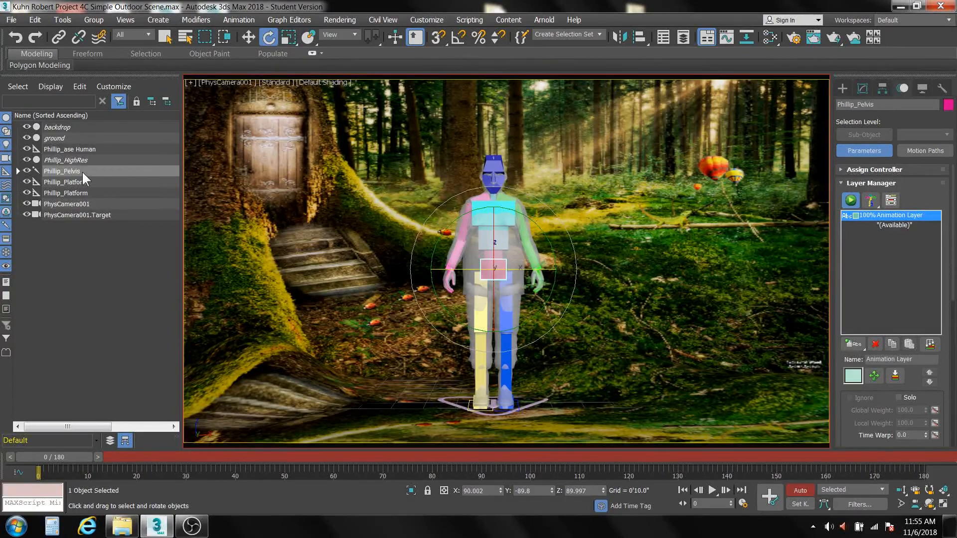
click(468, 407)
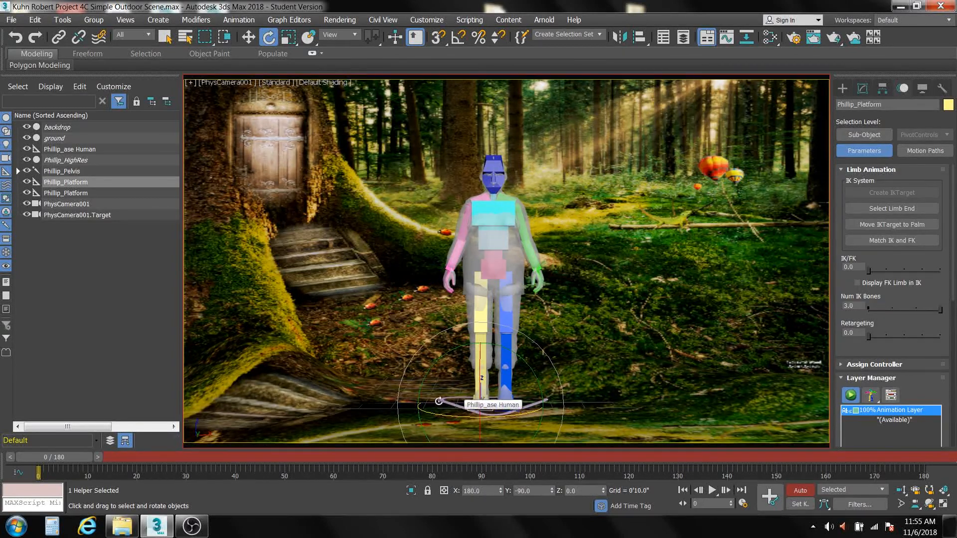
click(385, 370)
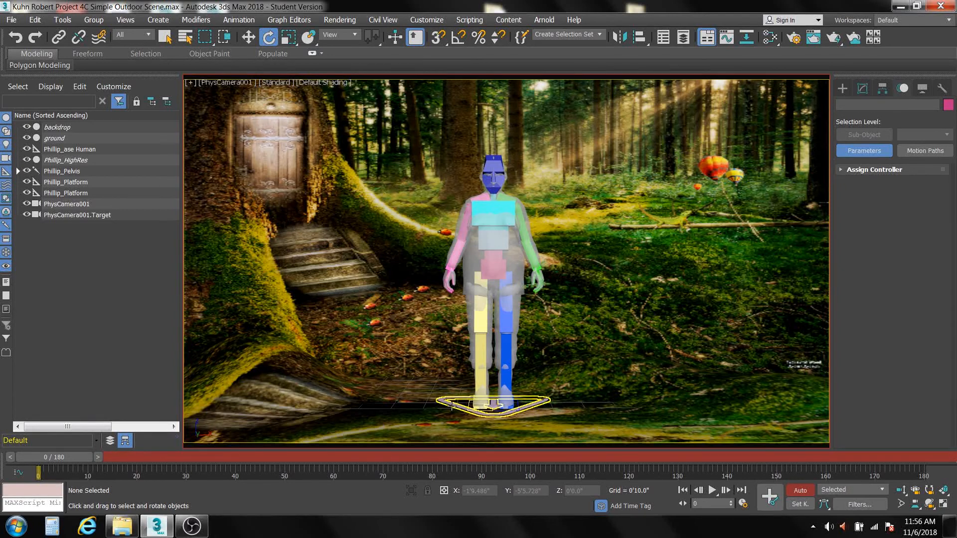
click(451, 406)
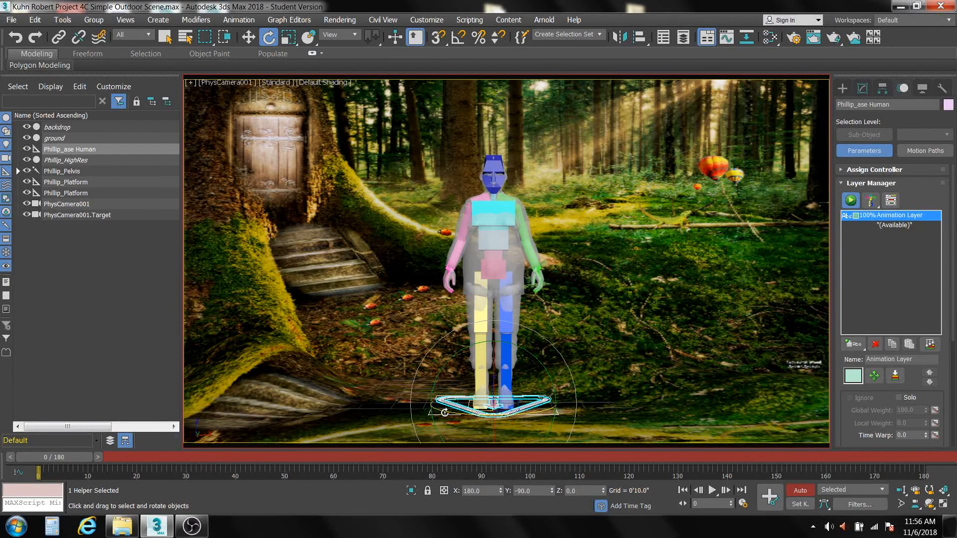
drag(443, 412, 441, 413)
drag(181, 189, 220, 191)
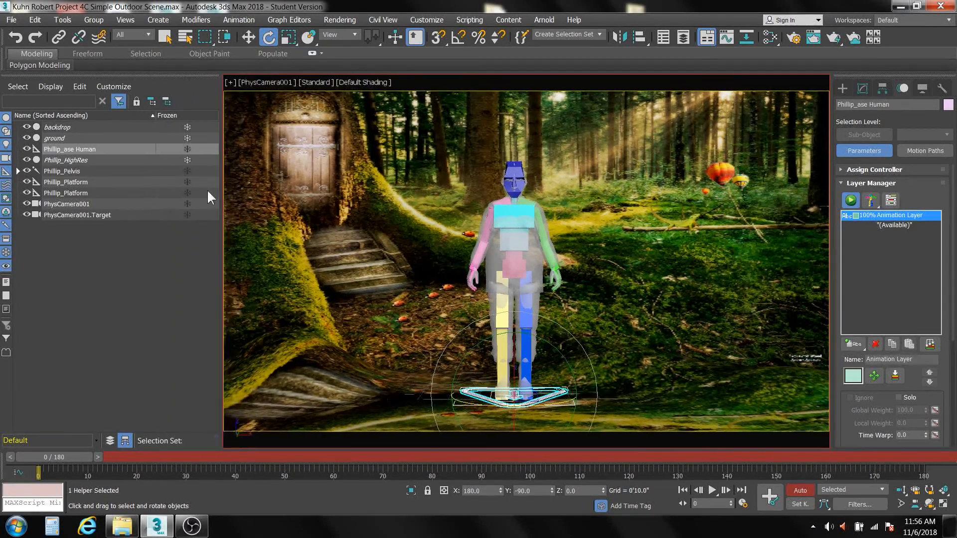
click(188, 145)
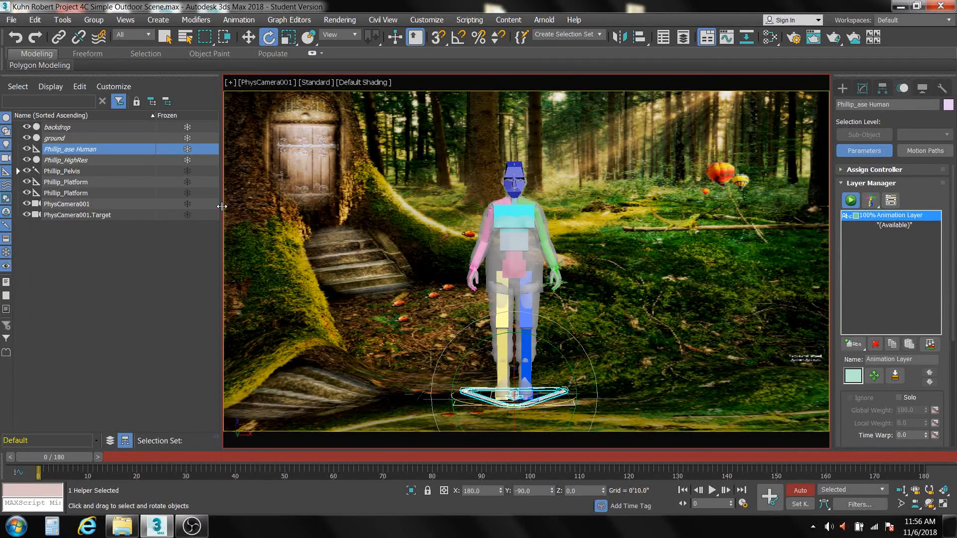
drag(222, 206, 157, 201)
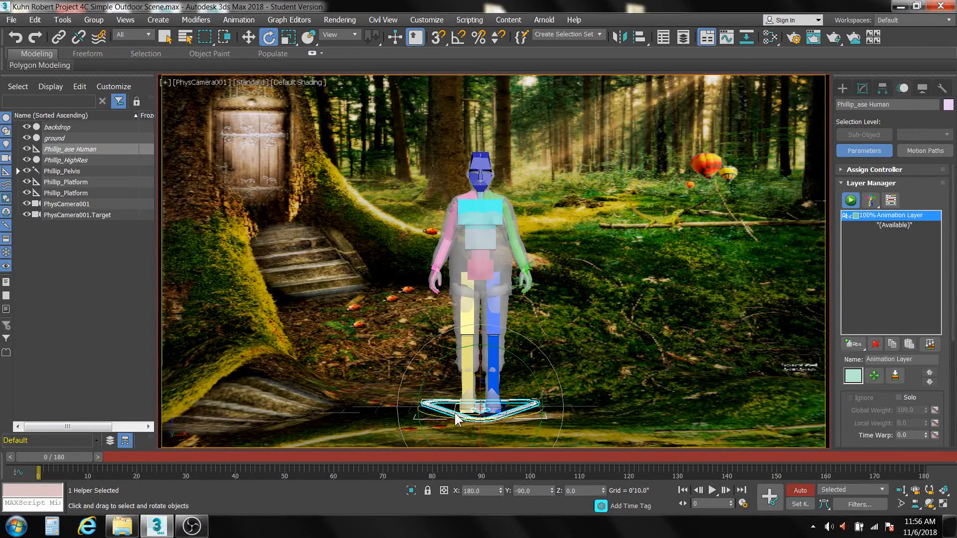
click(382, 400)
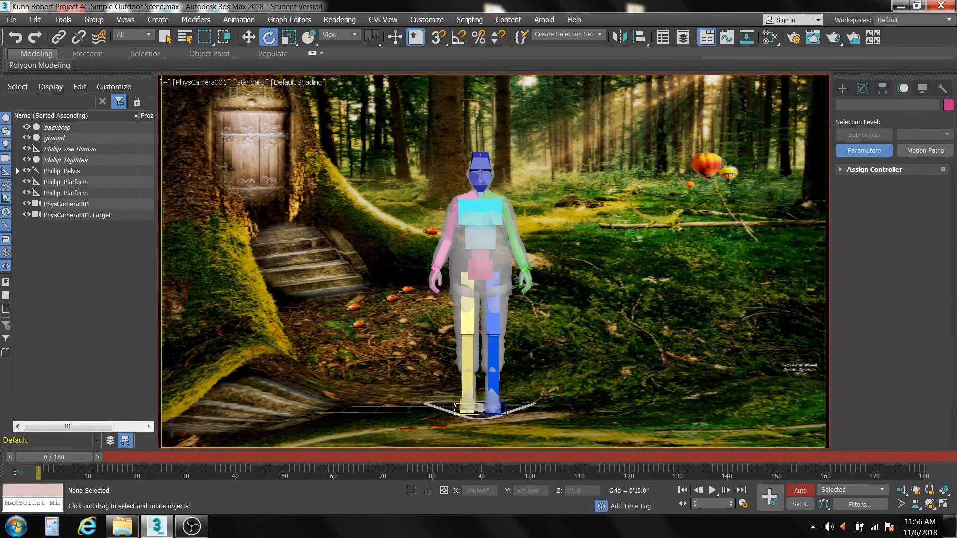
At frame 30, move the yellow right-foot platform about 1'0.5" forward and 3.7" outward, and rotate it about 7 degrees
click(453, 410)
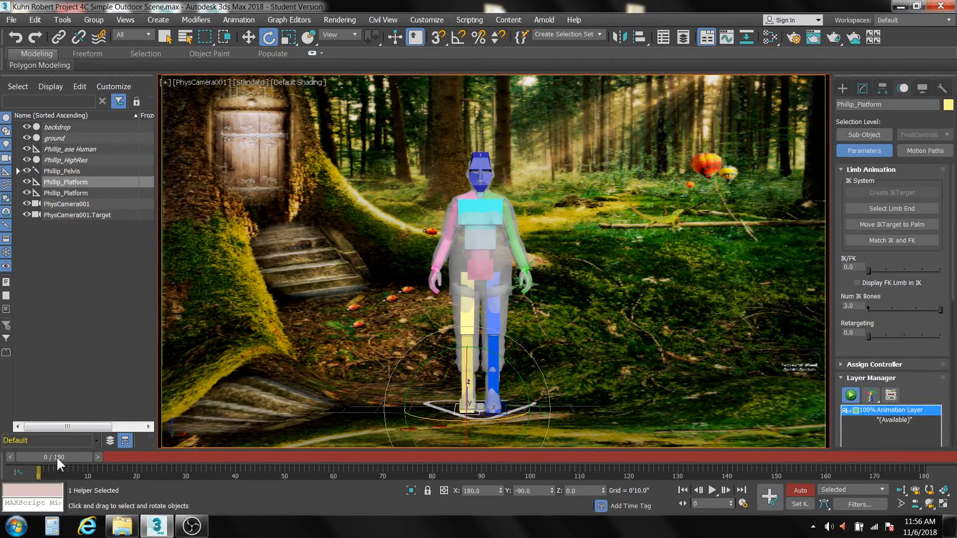
drag(57, 455, 198, 456)
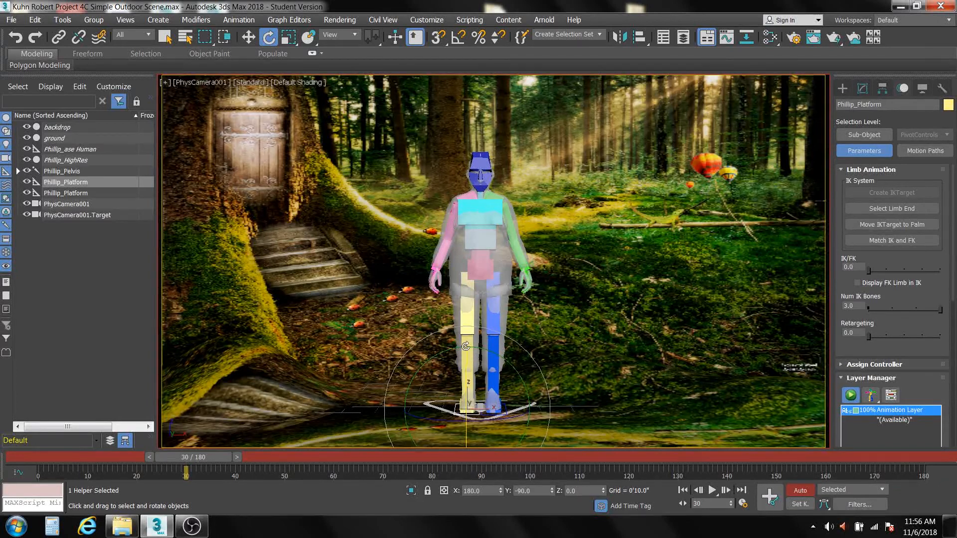
key(p)
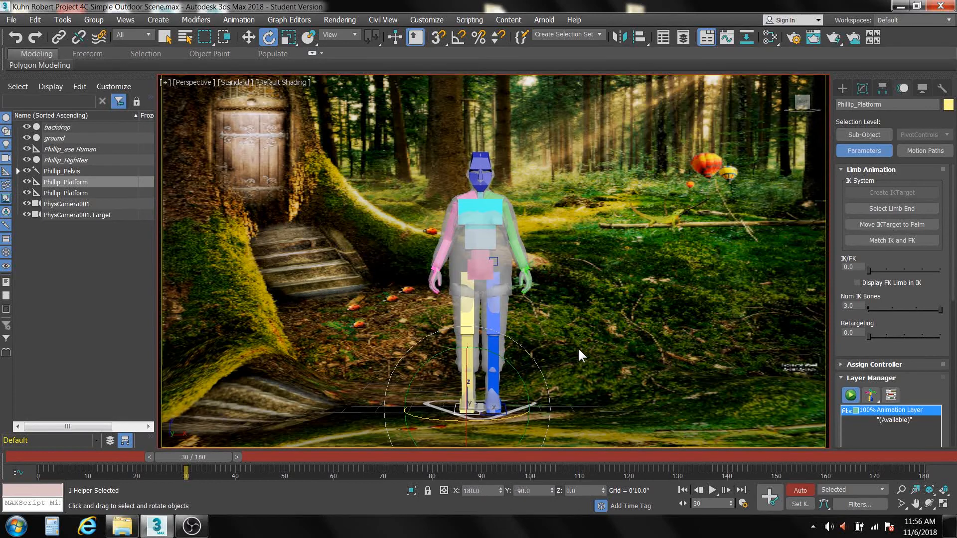
middle_drag(578, 347, 562, 269)
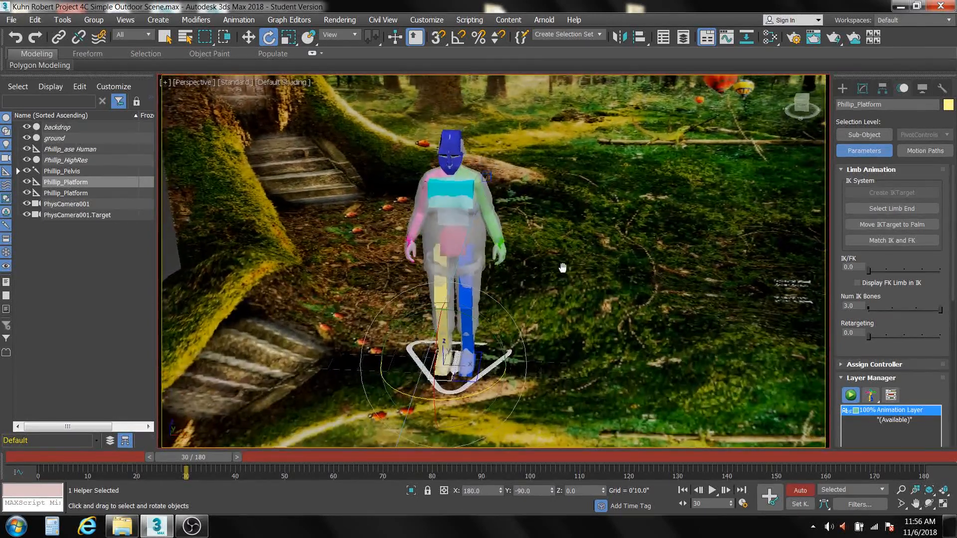
click(247, 36)
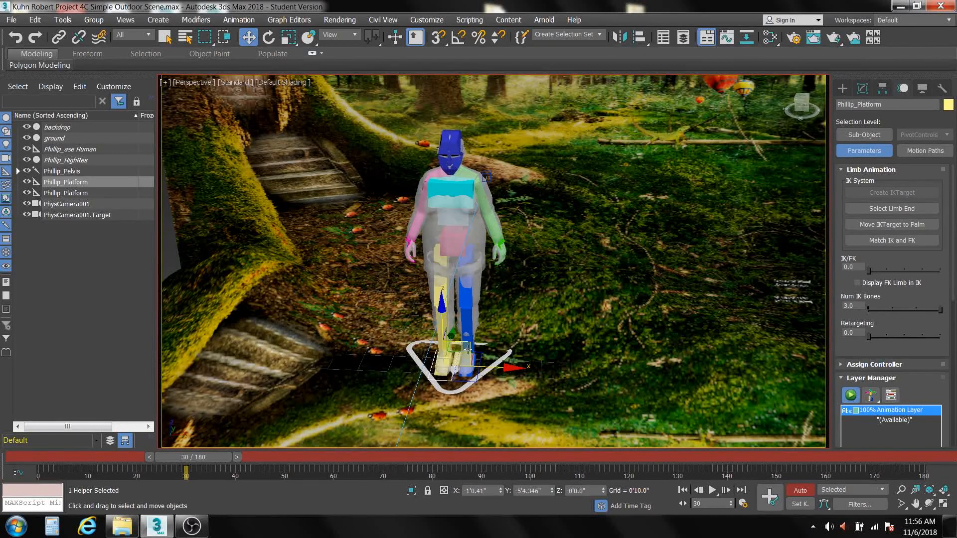
key(equal)
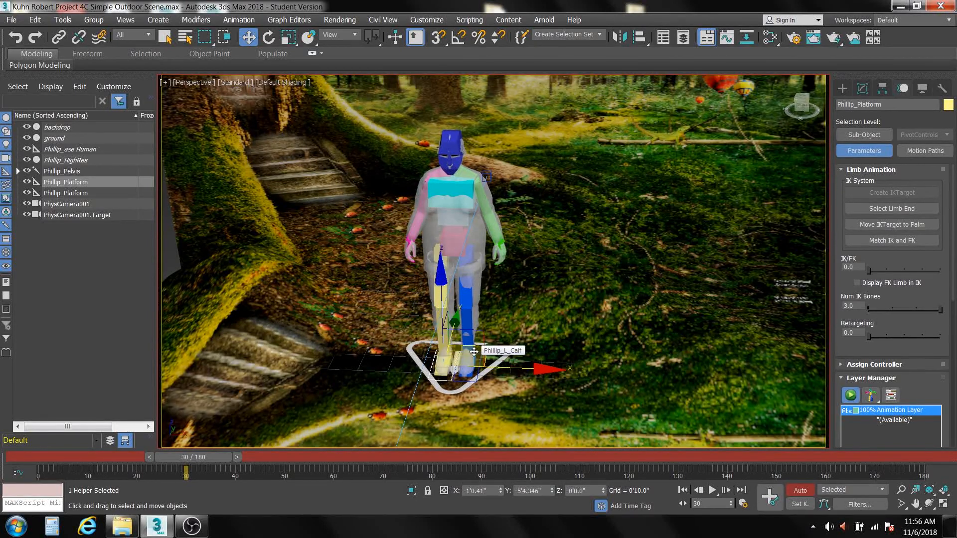
drag(480, 348, 463, 367)
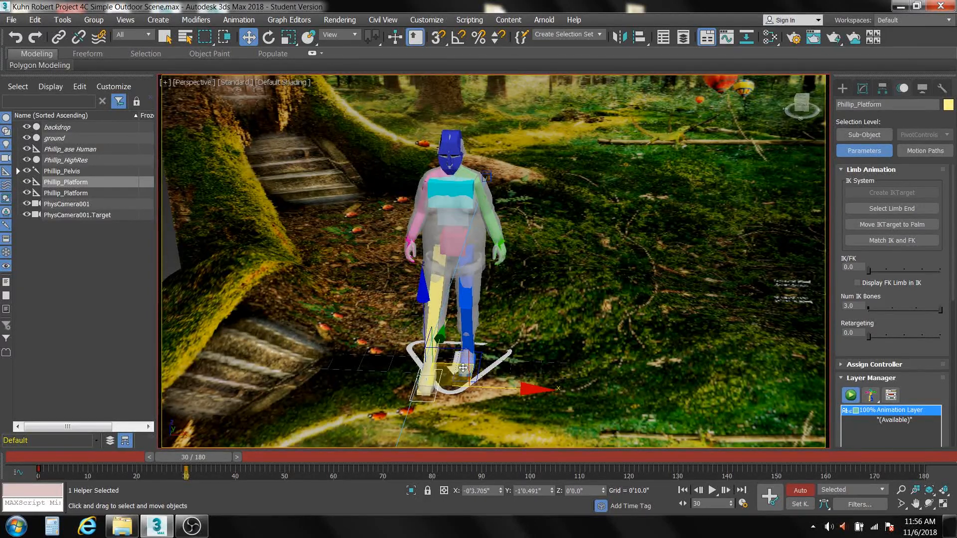
drag(463, 368, 459, 362)
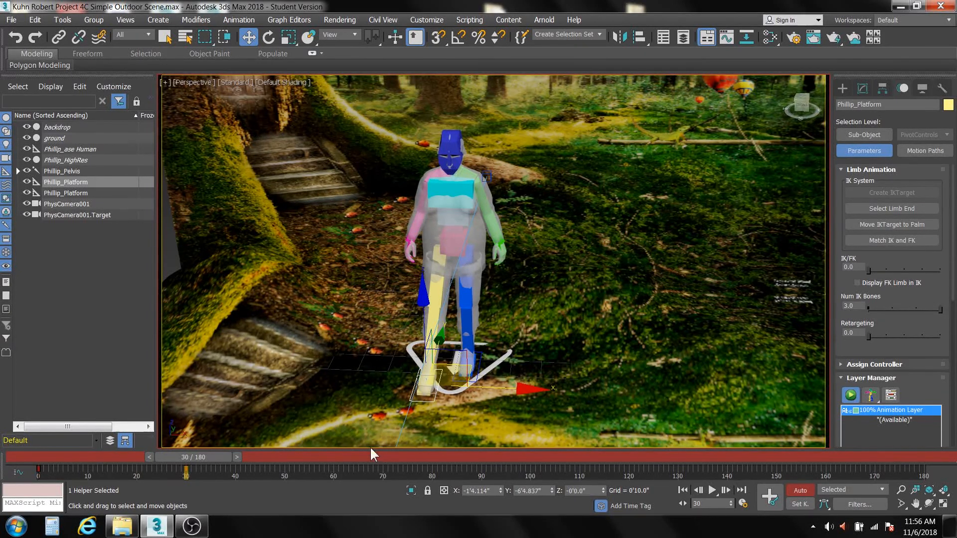
click(269, 37)
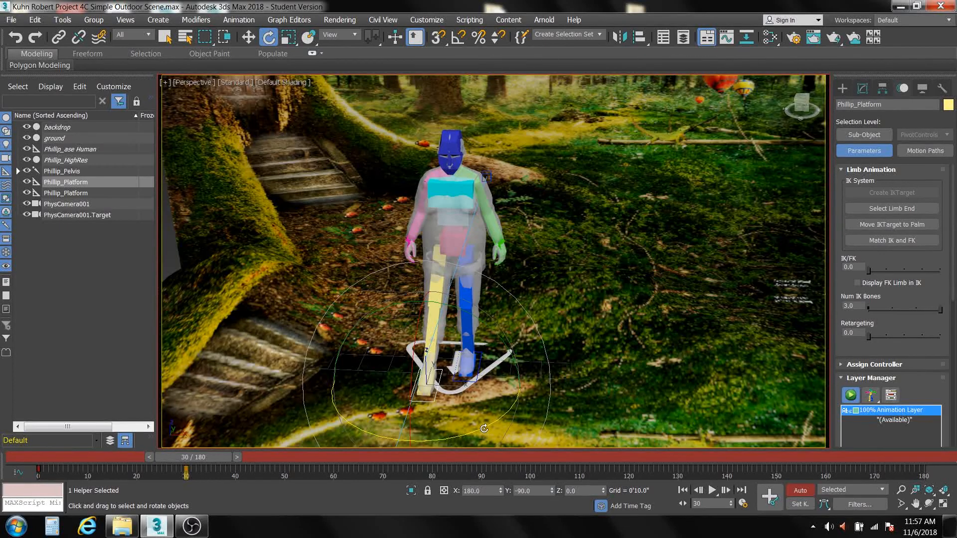
drag(485, 425, 476, 429)
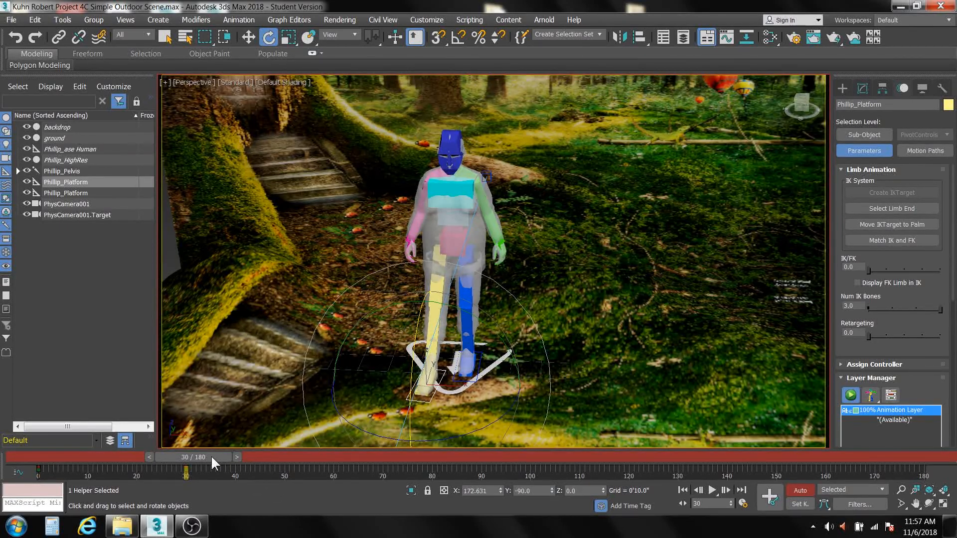
At frame 15, raise the yellow right-foot platform about 1" off the ground and check the motion up to frame 30
alt+middle_drag(362, 425, 414, 399)
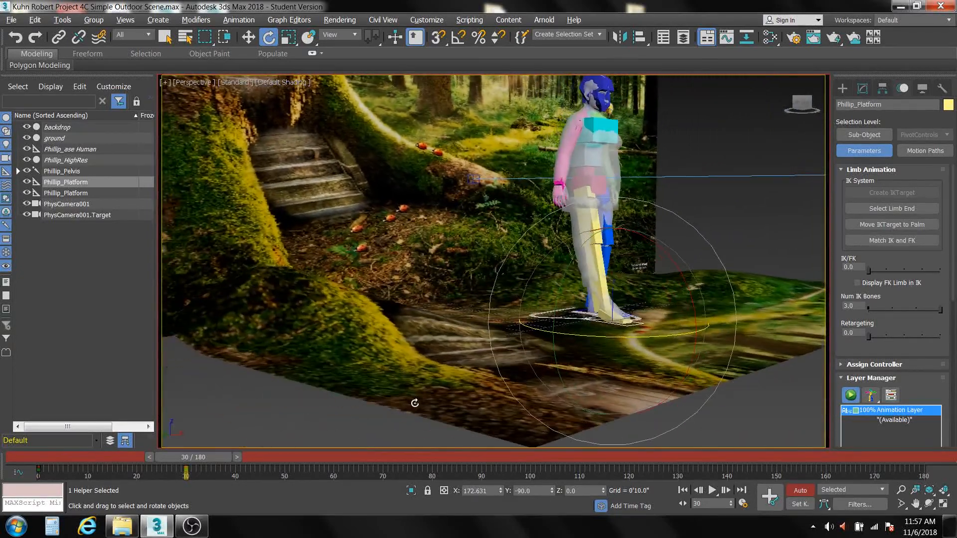
scroll(414, 399, up, 2)
drag(197, 454, 130, 455)
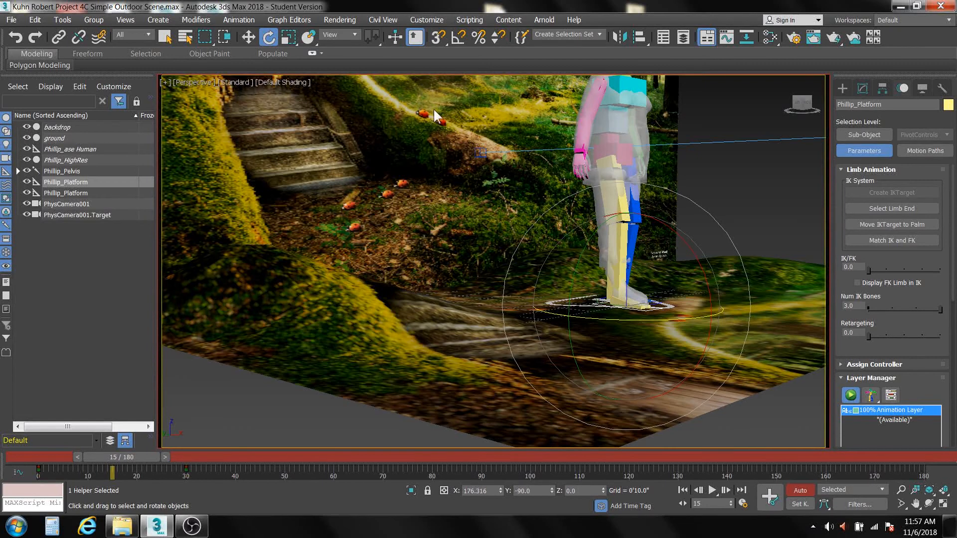
click(248, 37)
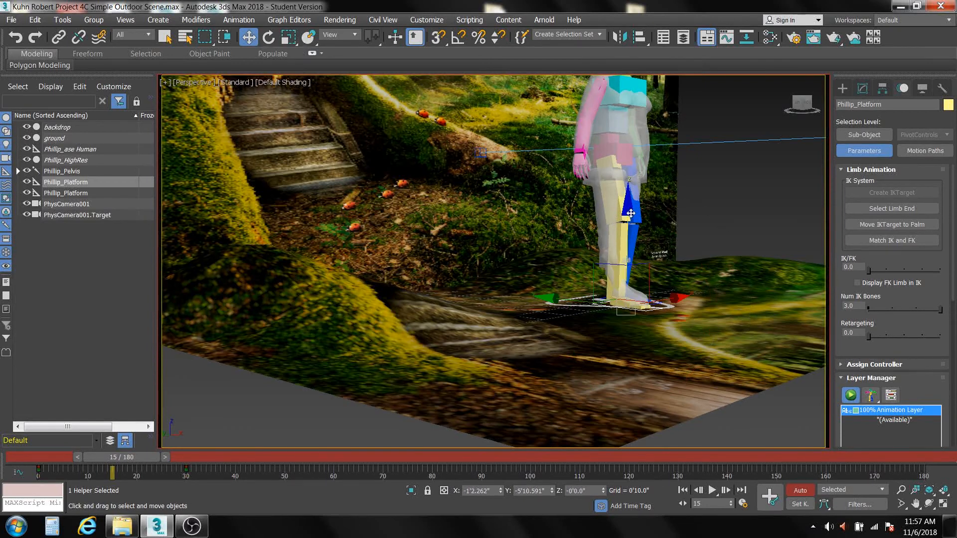
drag(627, 207, 628, 204)
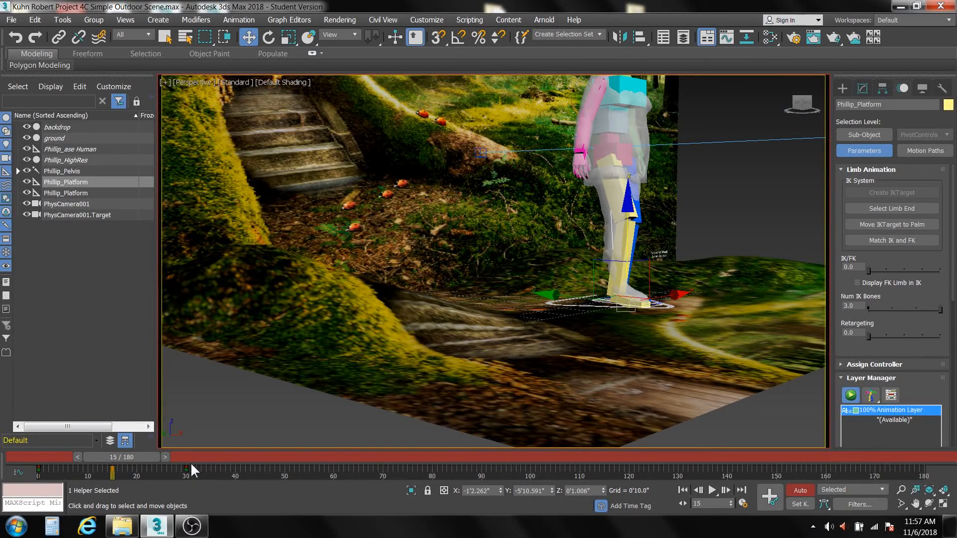
drag(138, 456, 217, 464)
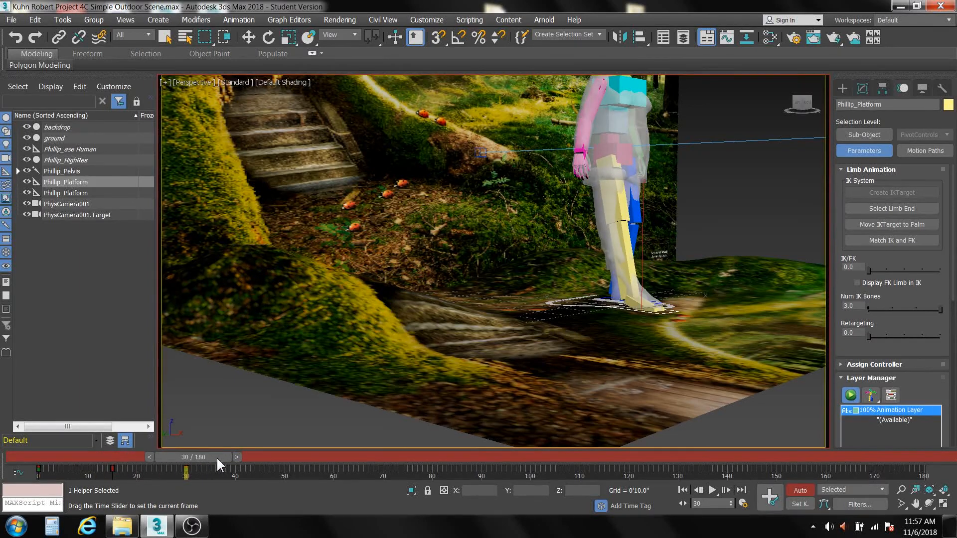
At frame 30, move the Phillip_Pelvis forward over the stepping right foot and sideways to about X -0'10.9", Y -5'5.8"
key(w)
alt+middle_drag(488, 370, 429, 381)
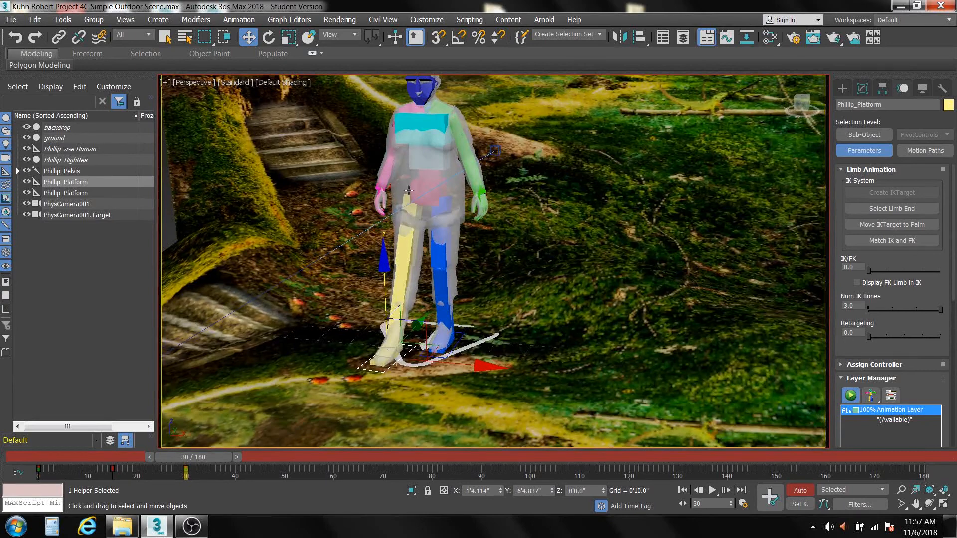
click(425, 191)
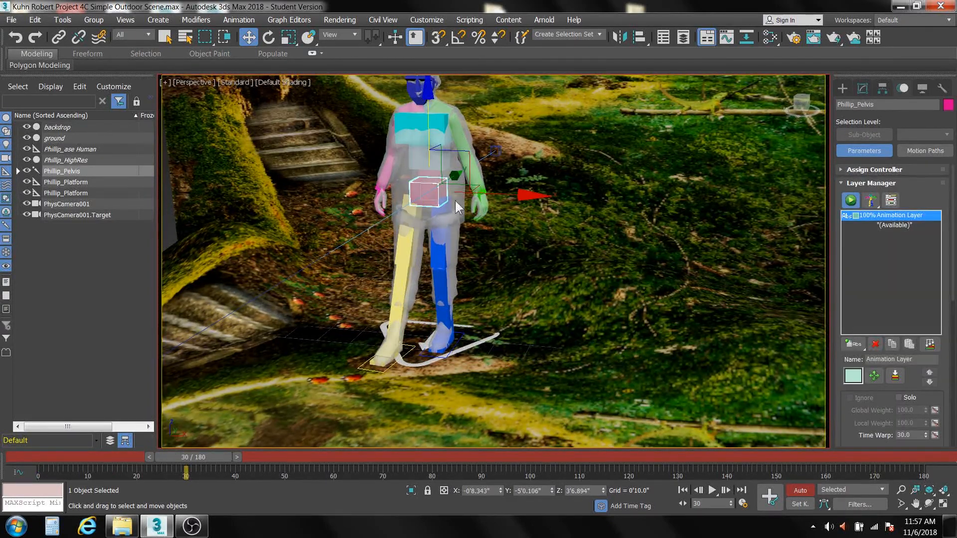
drag(474, 186, 455, 194)
alt+middle_drag(486, 239, 393, 198)
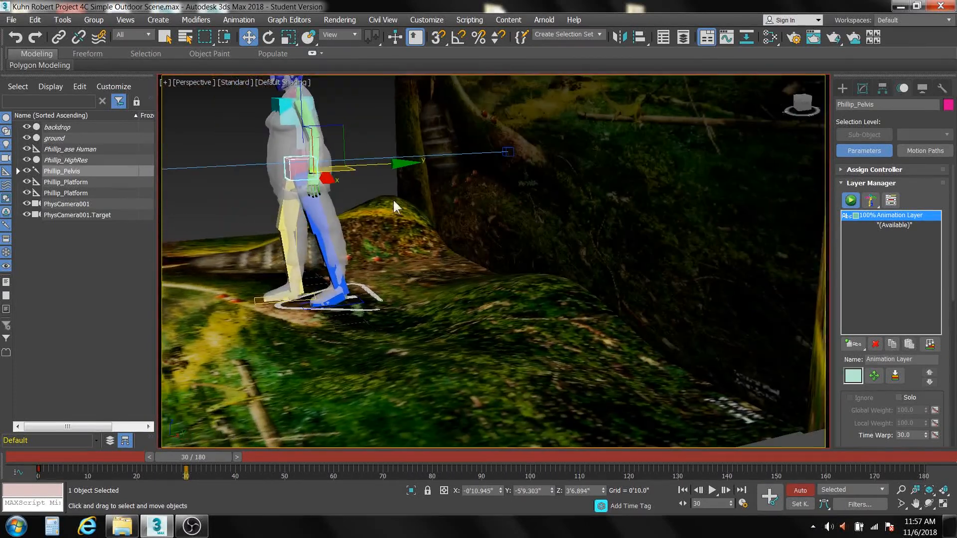
drag(381, 165, 393, 166)
alt+middle_drag(343, 308, 394, 323)
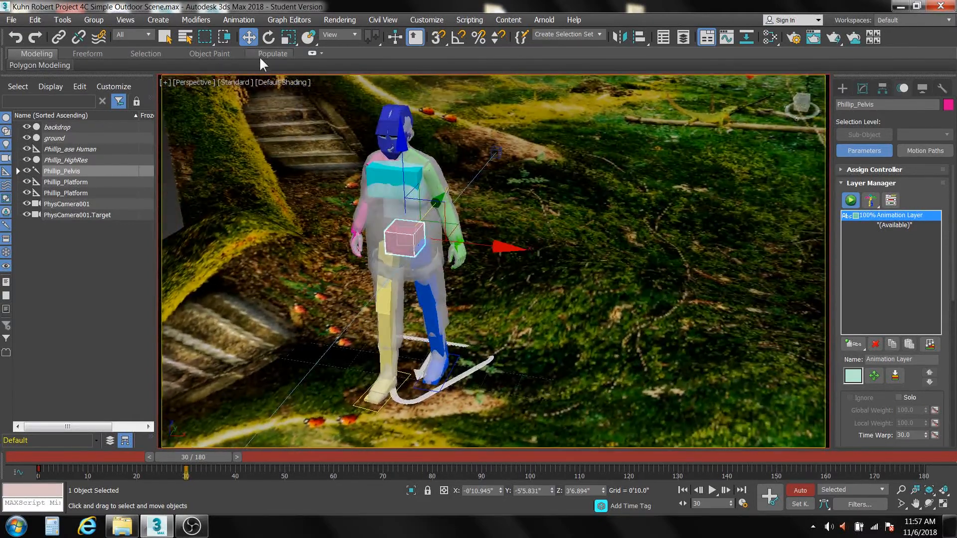
Rotate the pelvis about 5.6 degrees around its vertical axis at frame 30
click(269, 37)
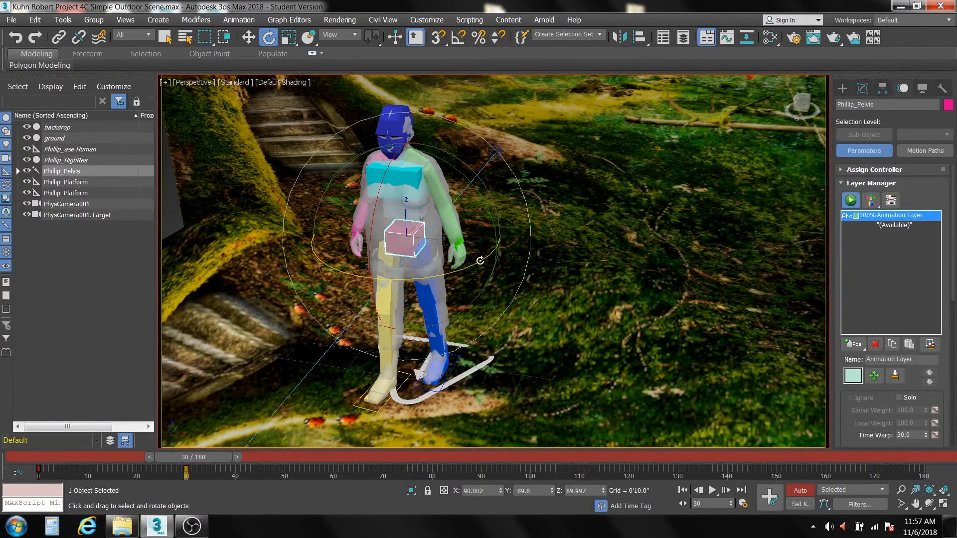
drag(480, 260, 476, 261)
drag(474, 261, 473, 260)
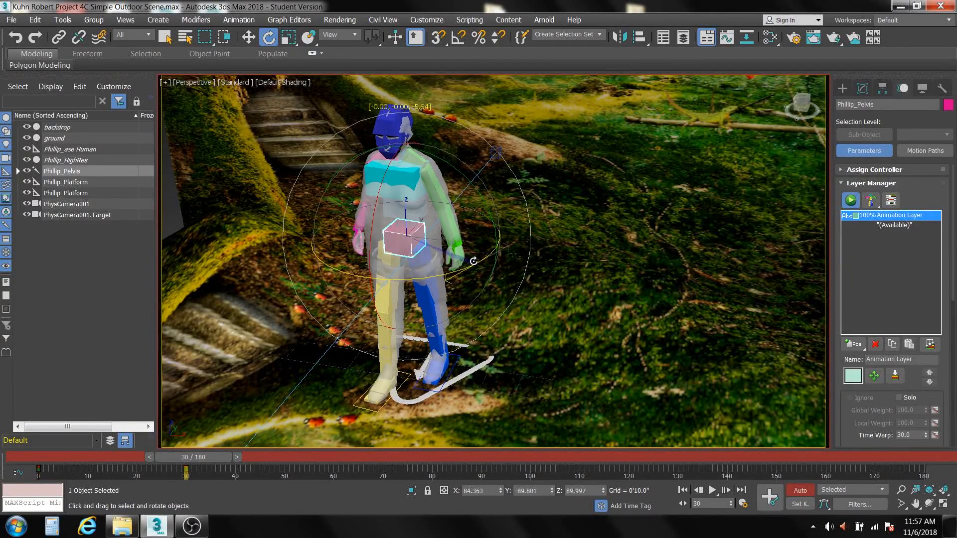
Pitch the blue left-foot platform about 10 degrees at frame 30 for the trailing foot
alt+middle_drag(391, 336, 376, 324)
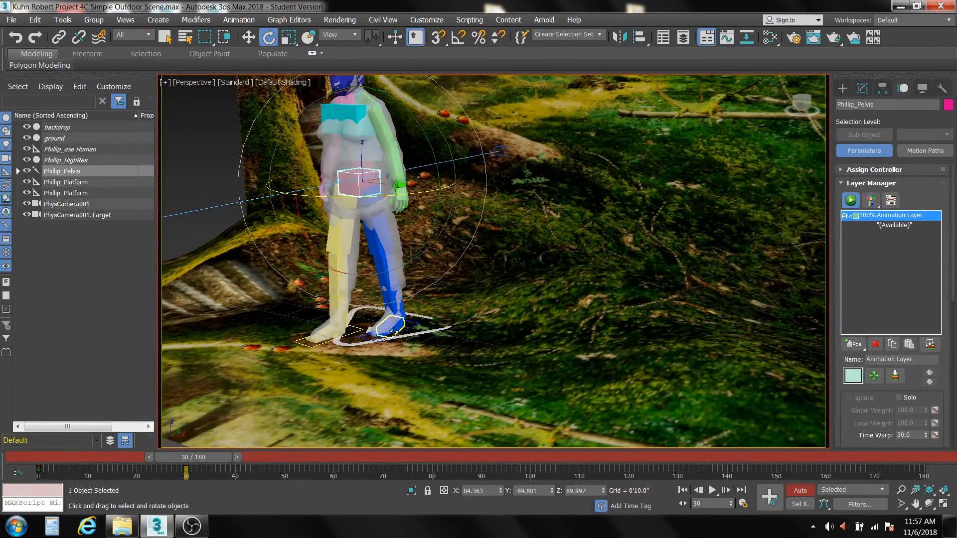
click(404, 329)
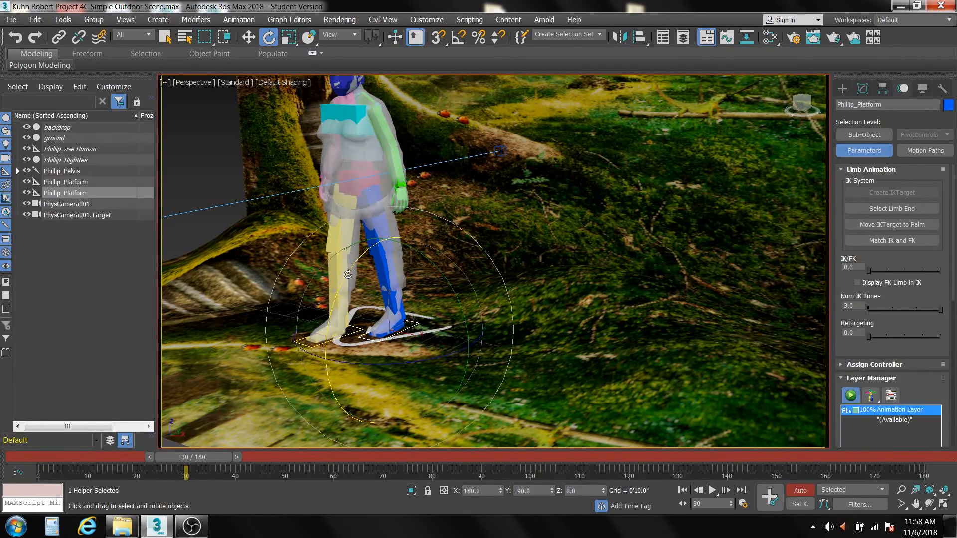
drag(348, 274, 378, 268)
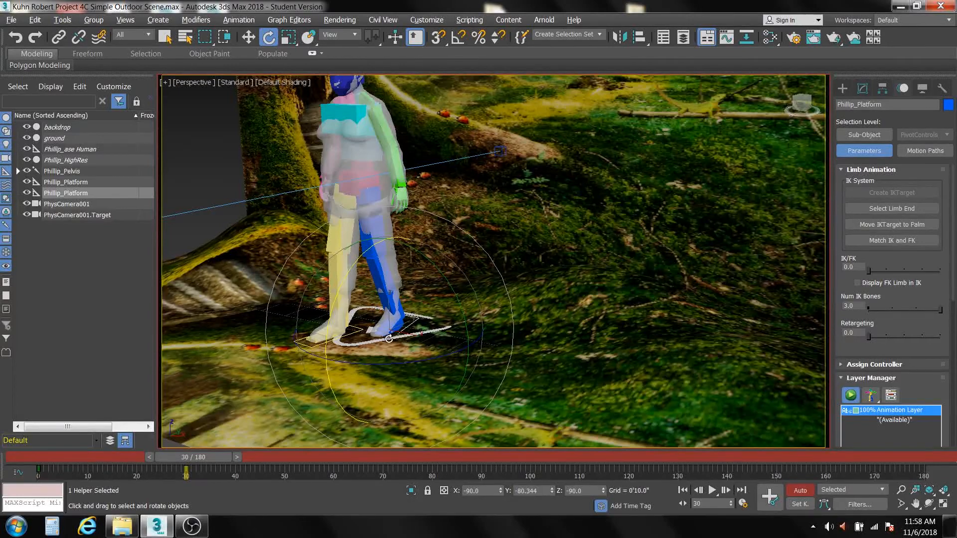
alt+middle_drag(389, 339, 425, 335)
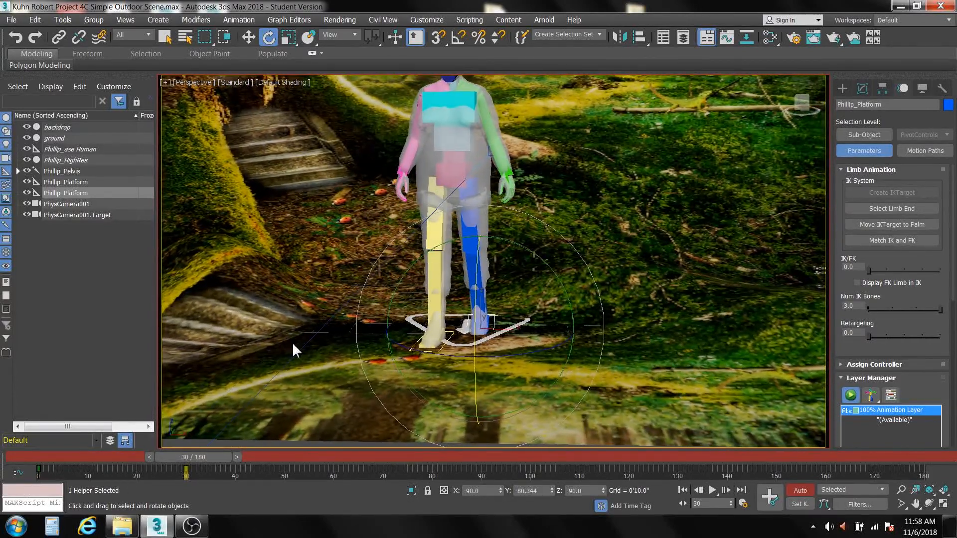
At frame 30, rotate the right clavicle slightly upward and swing the right upper arm out to the side, slightly above shoulder height
alt+middle_drag(315, 282, 441, 251)
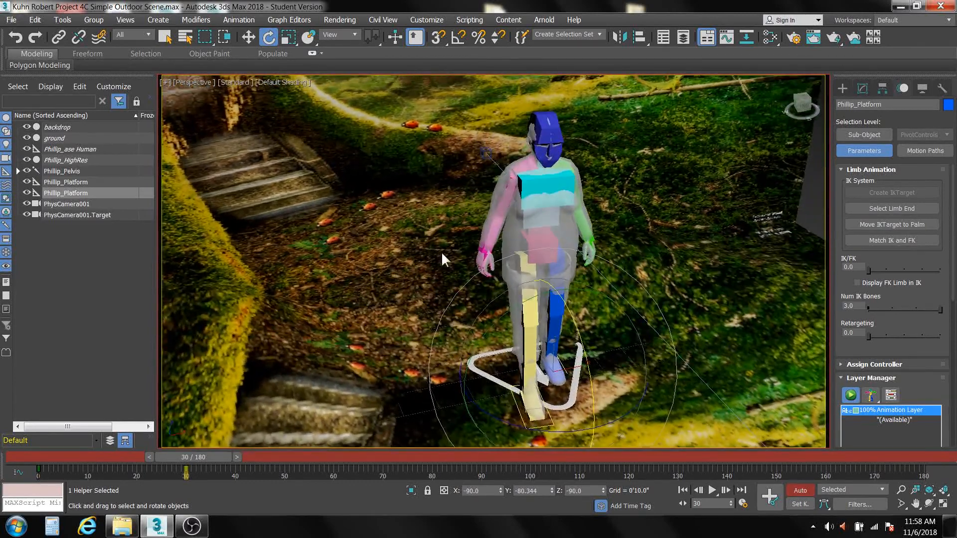
click(520, 170)
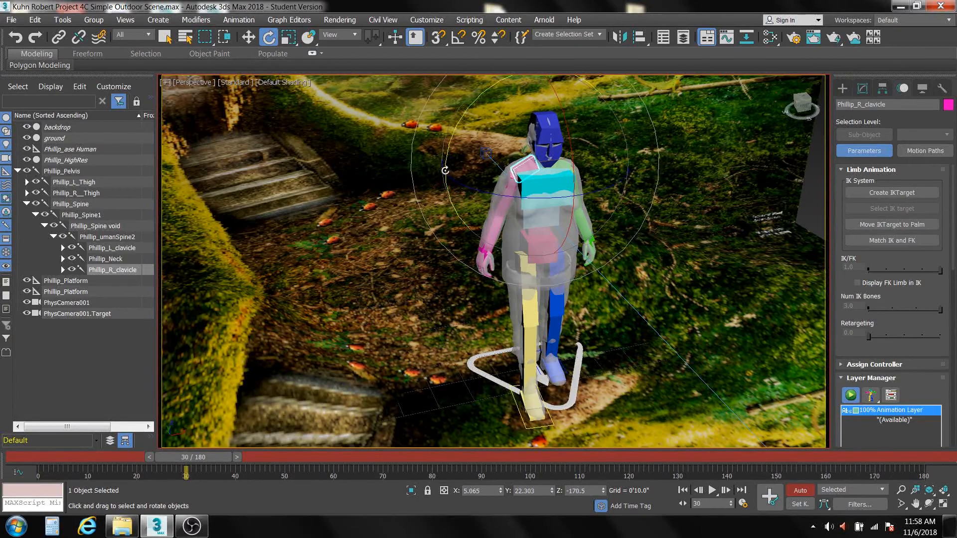
drag(447, 148, 477, 175)
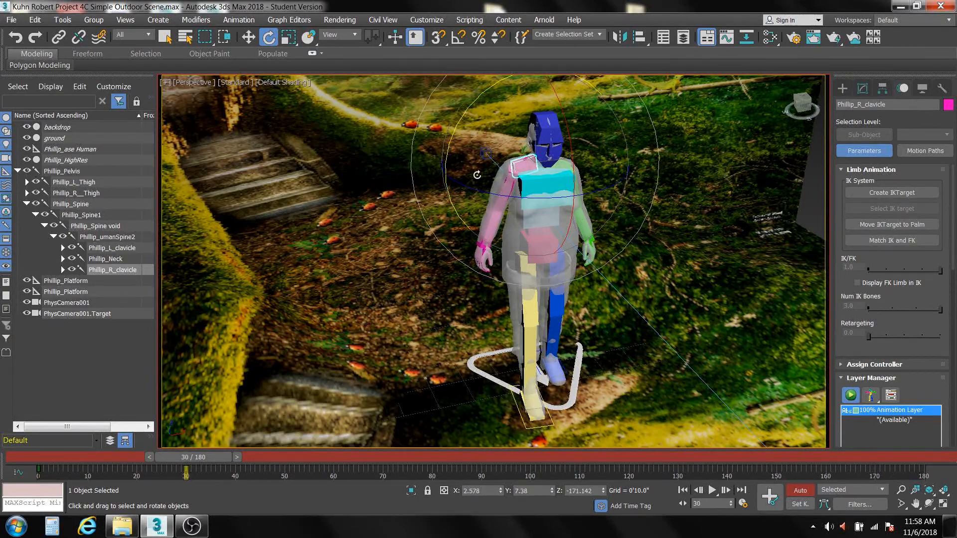
click(682, 192)
click(499, 206)
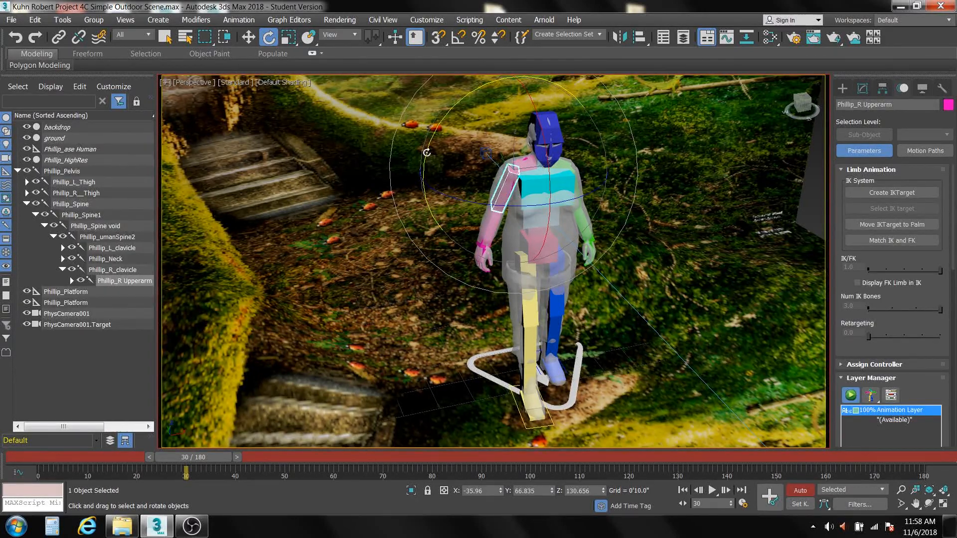
drag(427, 152, 453, 63)
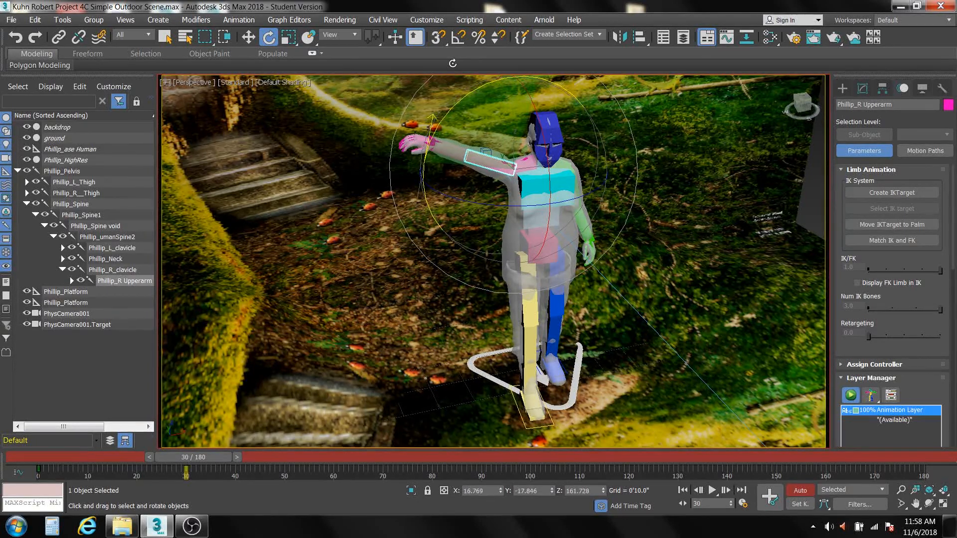
click(677, 235)
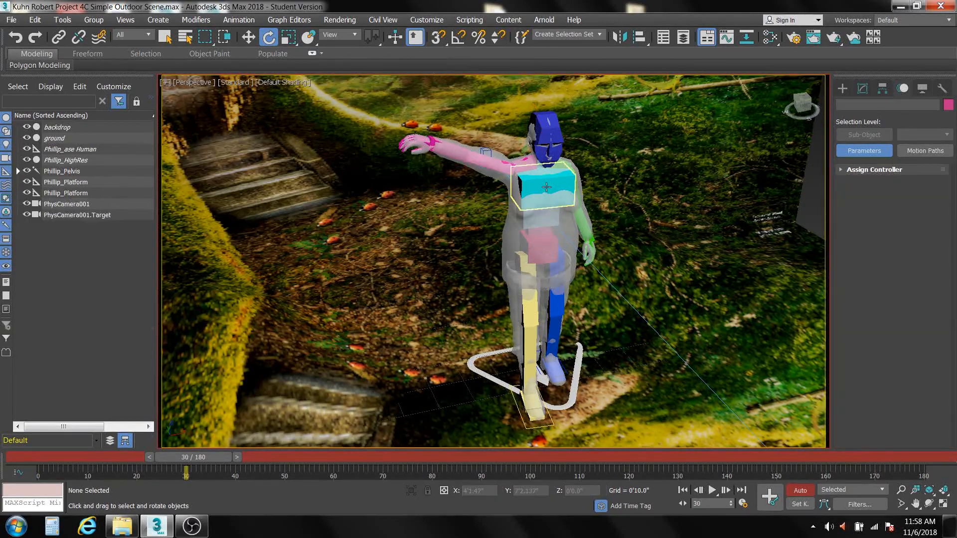
Refine the raised right shoulder by lifting the clavicle slightly more and adjusting the twist of the upper arm and clavicle
click(529, 167)
drag(451, 140, 459, 115)
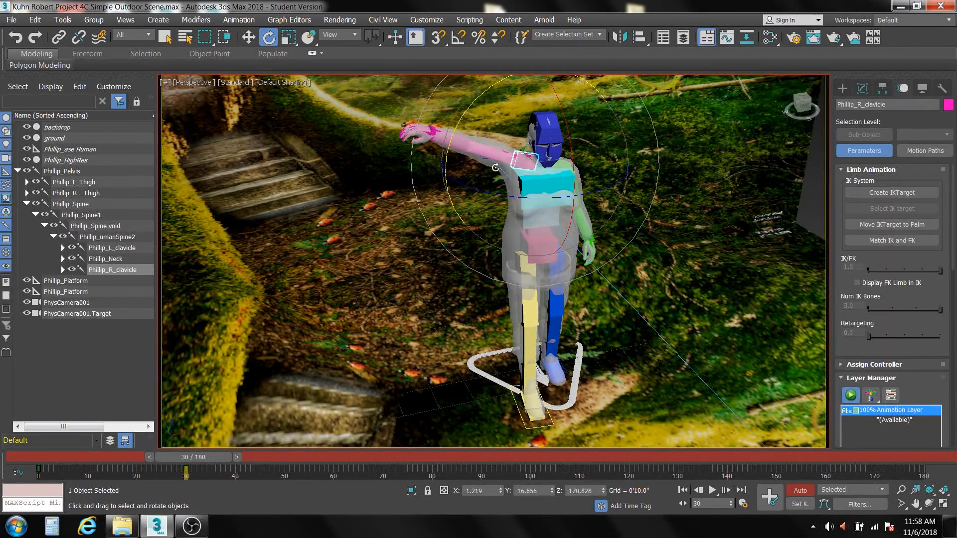
click(582, 169)
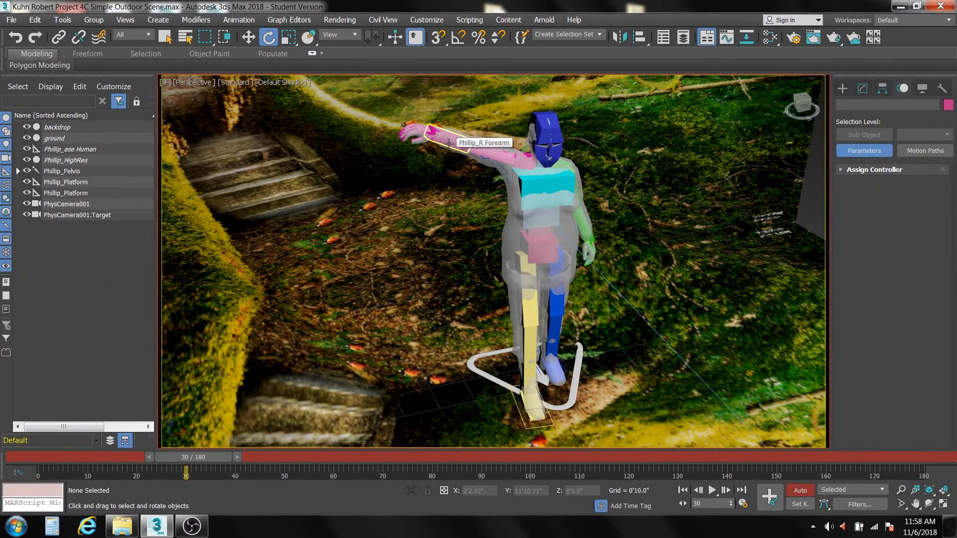
click(488, 156)
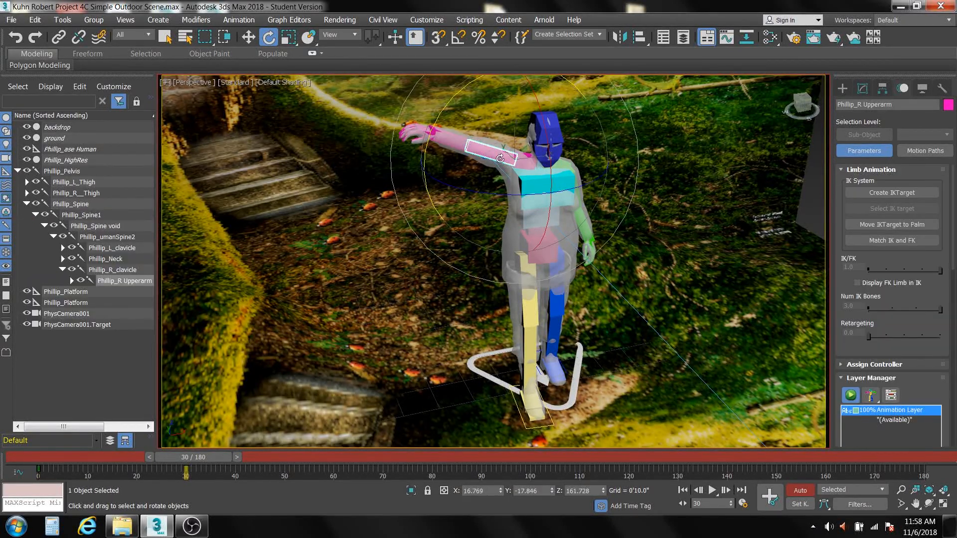
drag(550, 150, 549, 139)
click(653, 157)
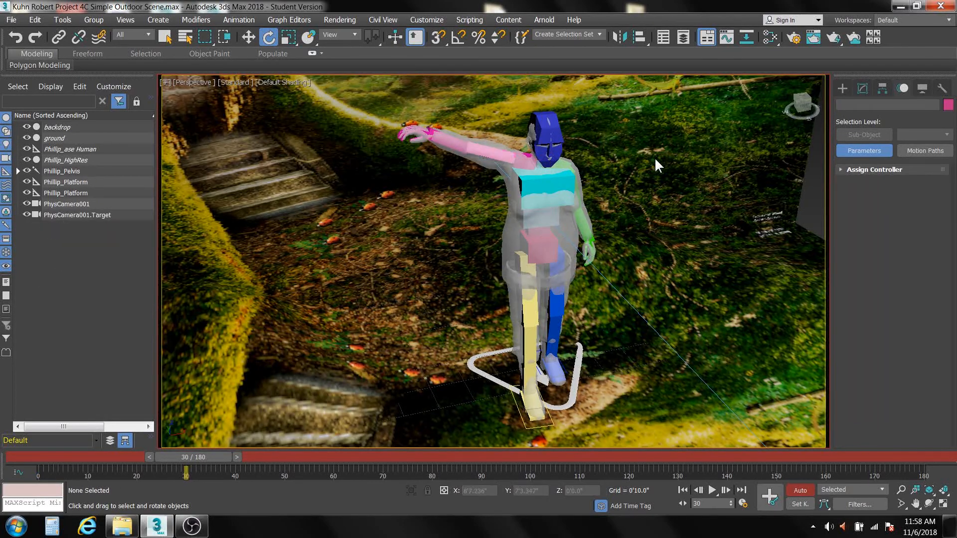
click(529, 165)
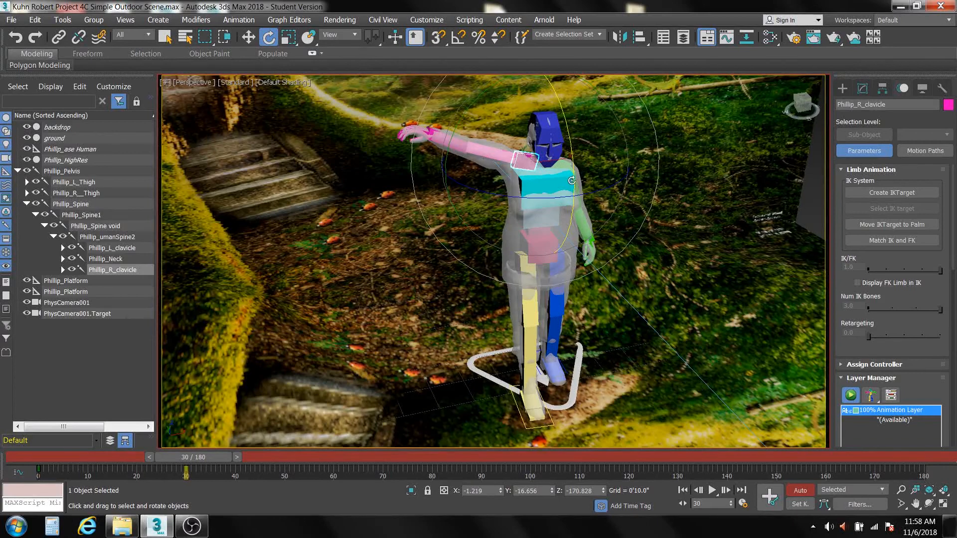
drag(574, 184, 573, 174)
Twist the raised right forearm and rotate the right hand to follow it at frame 30
click(448, 139)
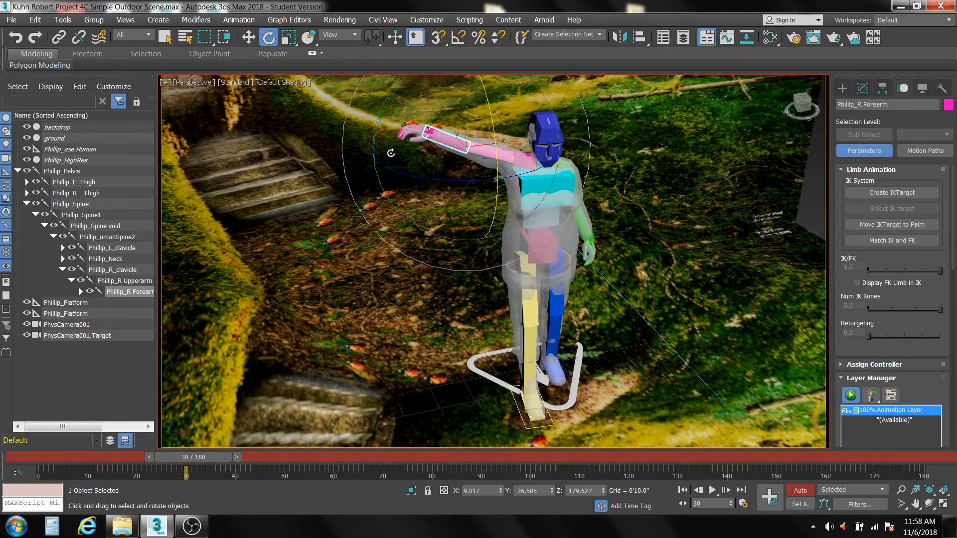
drag(498, 153, 499, 122)
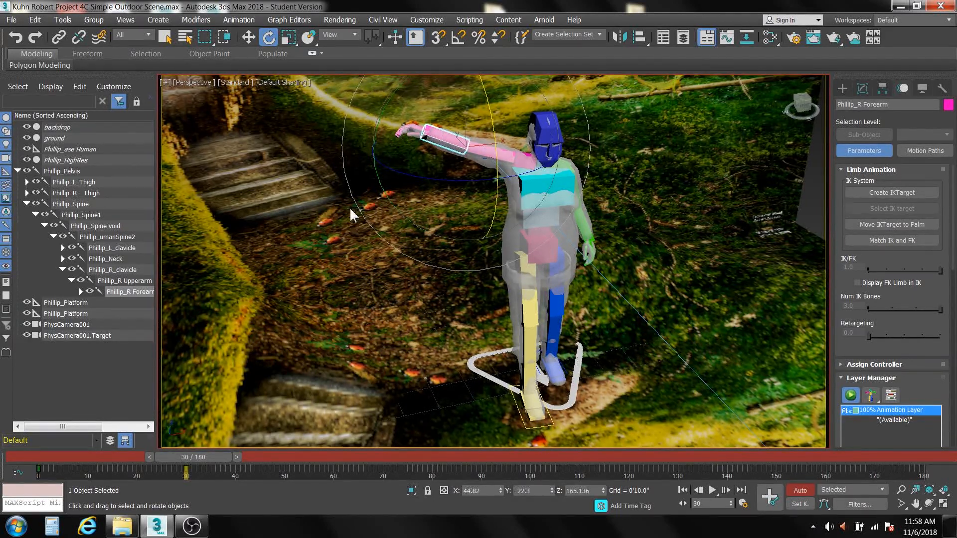
click(357, 235)
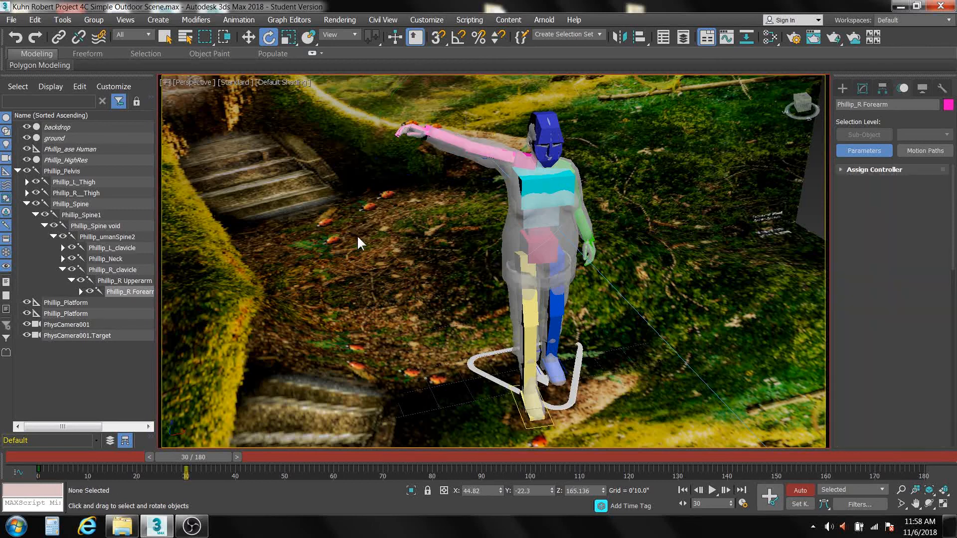
click(418, 130)
drag(448, 182, 448, 156)
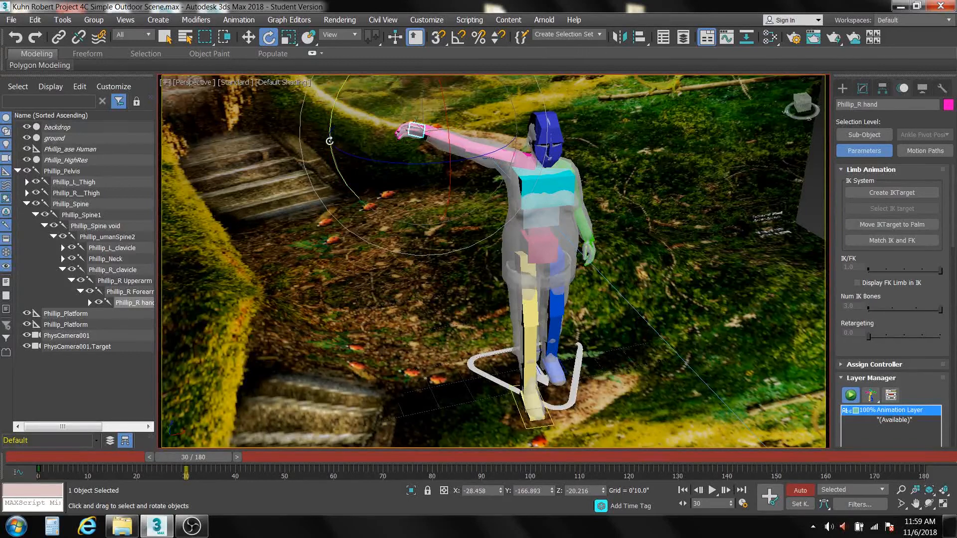
drag(331, 132, 349, 135)
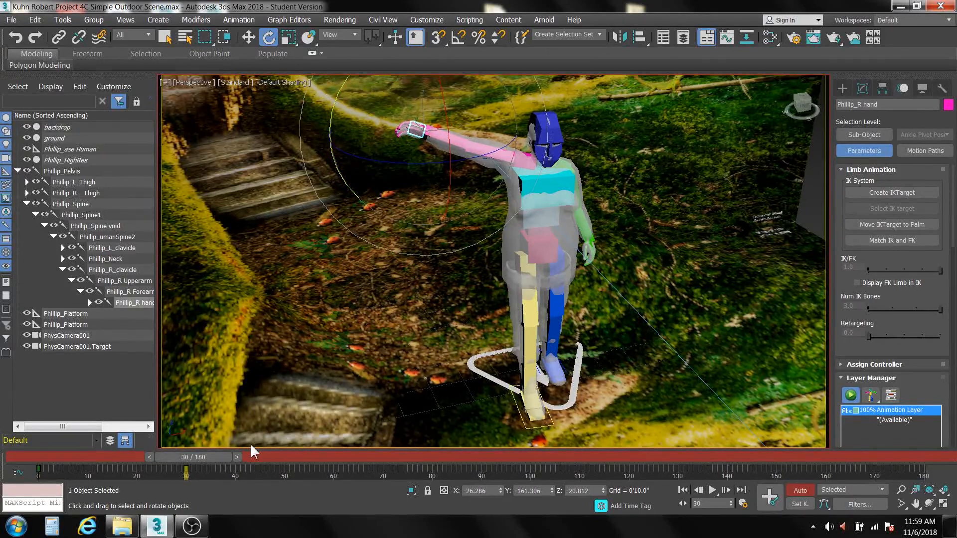
drag(209, 457, 214, 476)
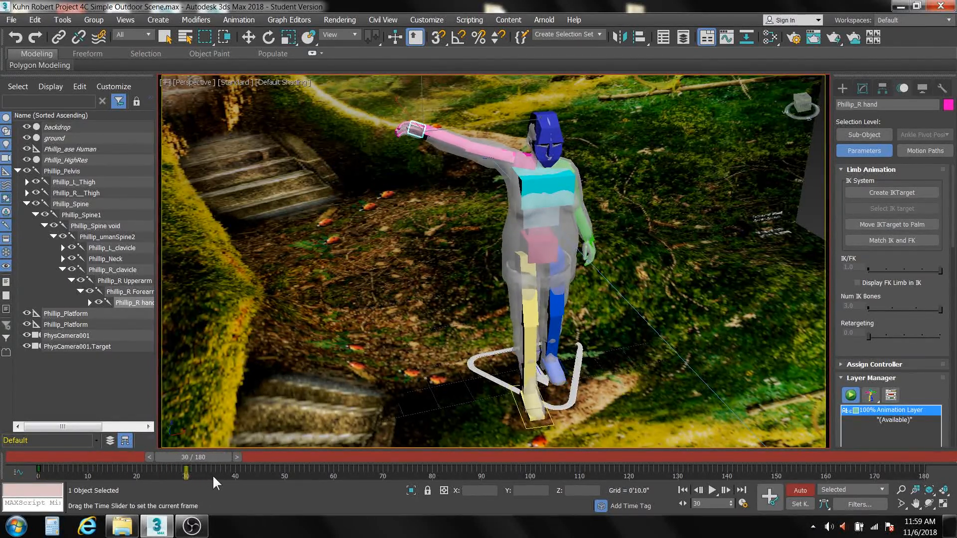
key(e)
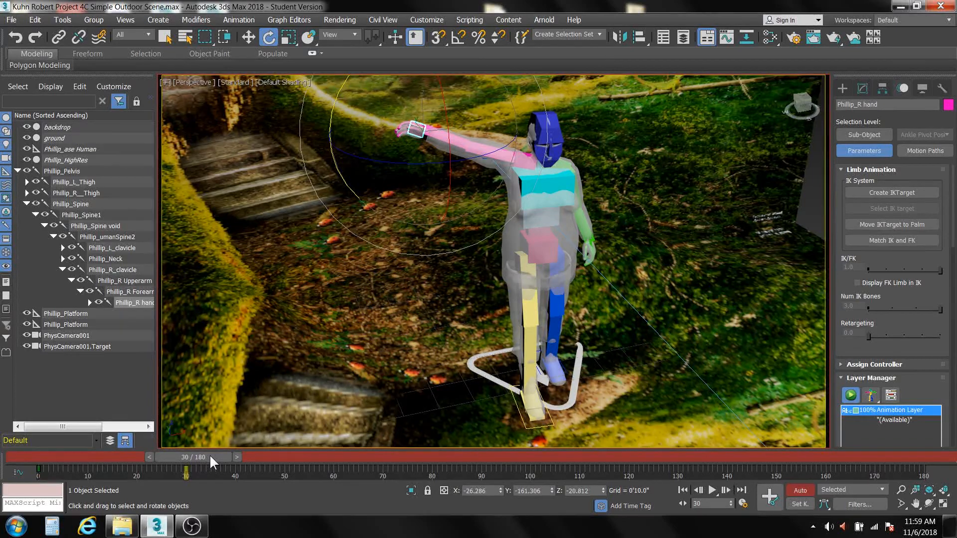
Swing the left upper arm about 7 degrees away from the body at frame 30
alt+middle_drag(826, 429, 733, 393)
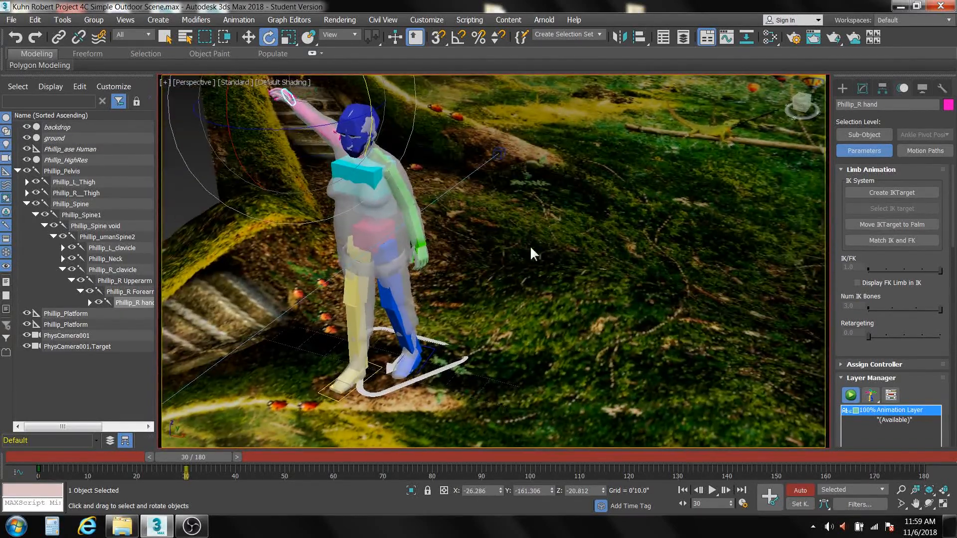
click(395, 179)
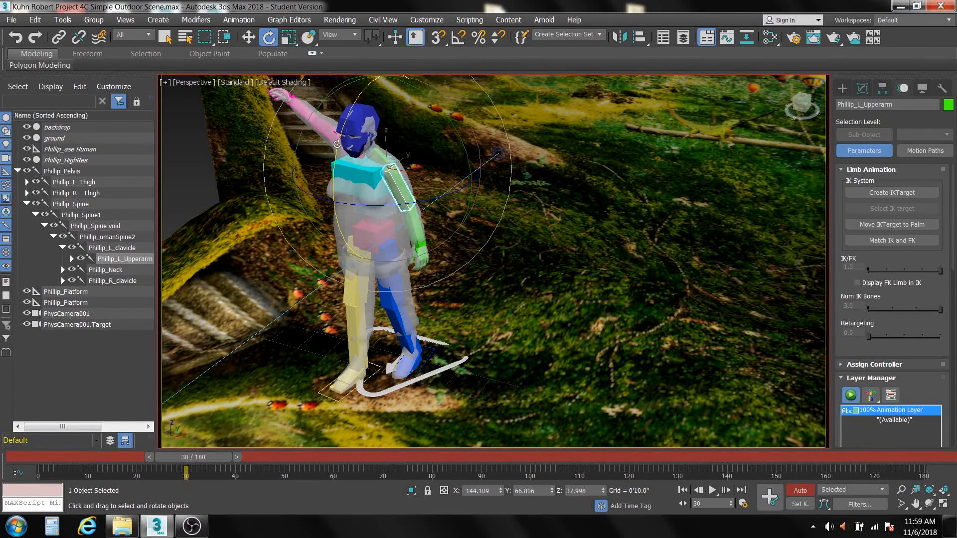
drag(338, 145, 467, 229)
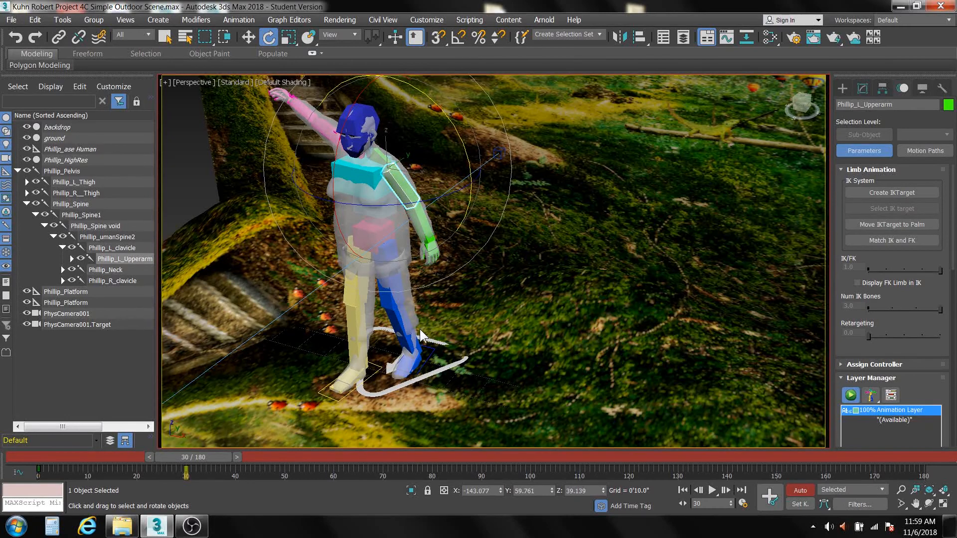
alt+middle_drag(427, 329, 472, 253)
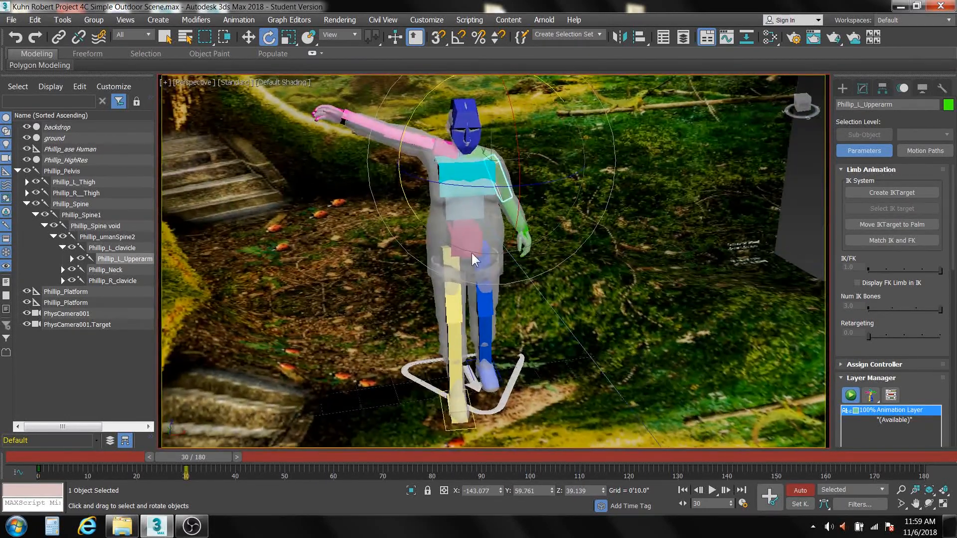
Tilt the upper spine segment Phillip_umanSpine2 about 5 degrees sideways, away from the raised right arm, at frame 30
click(692, 278)
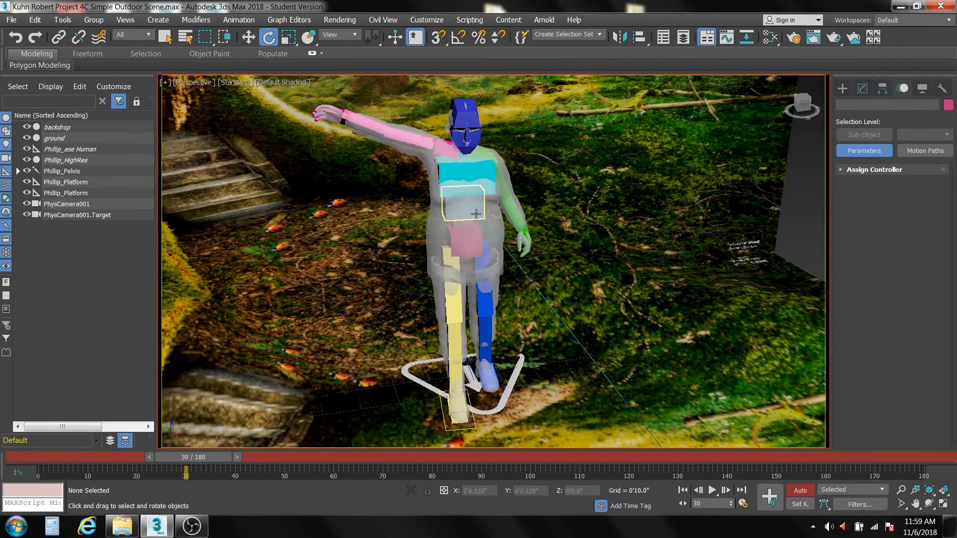
click(447, 183)
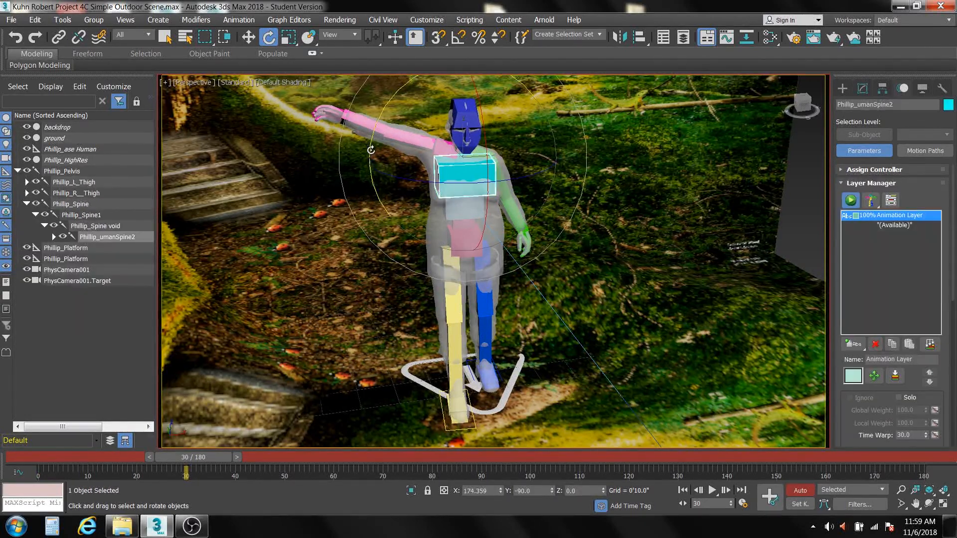
drag(370, 150, 370, 144)
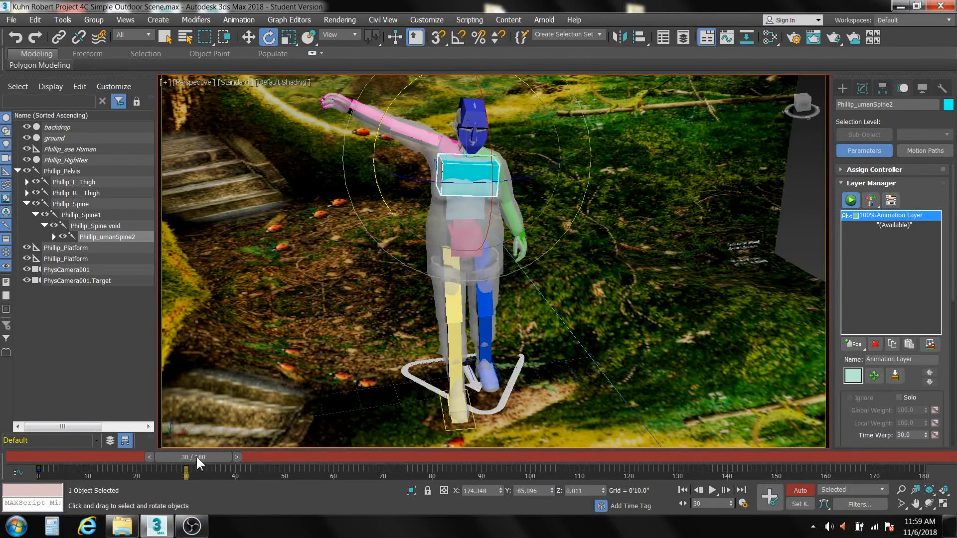
At frame 61, select the whole right arm from the clavicle to the fingers and rotate it upward until the hand is above the head
drag(196, 456, 345, 492)
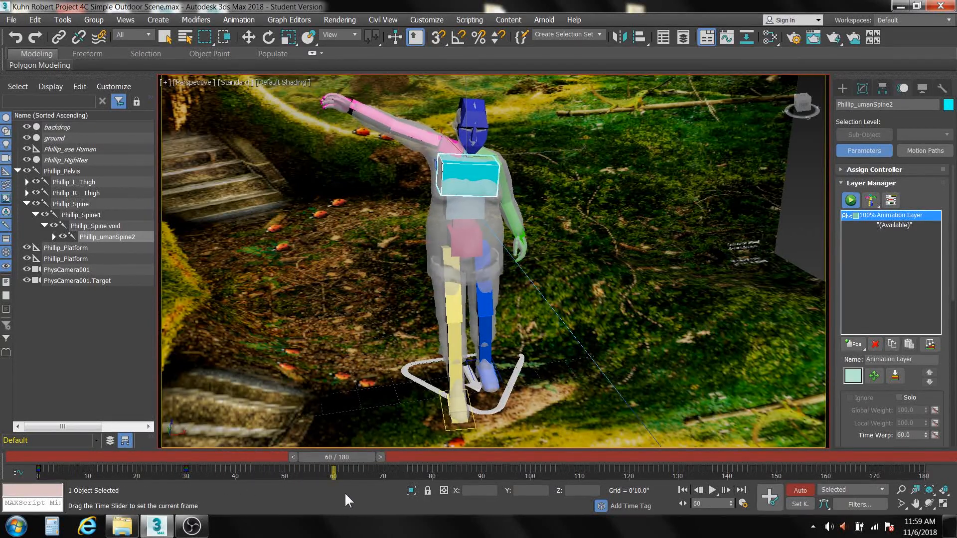
key(period)
key(e)
middle_drag(602, 253, 611, 313)
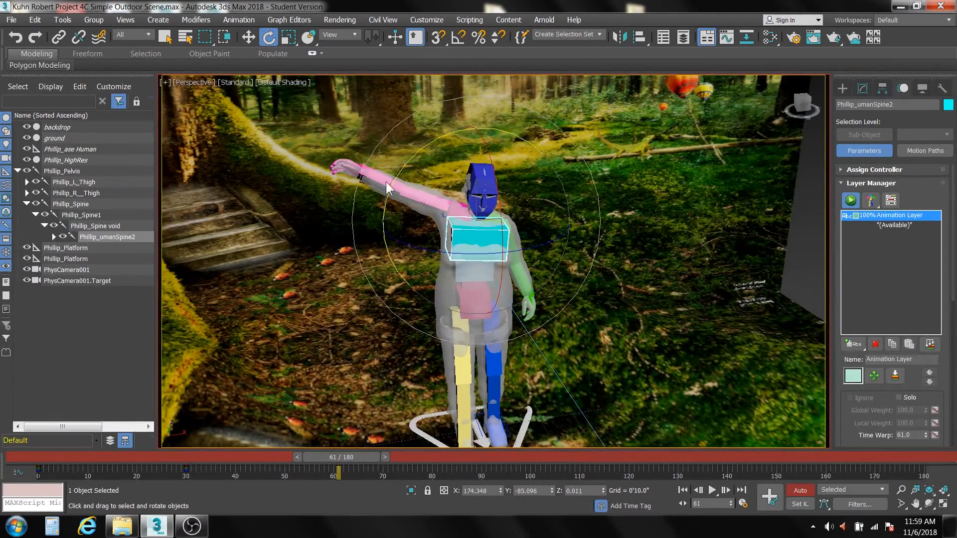
click(640, 207)
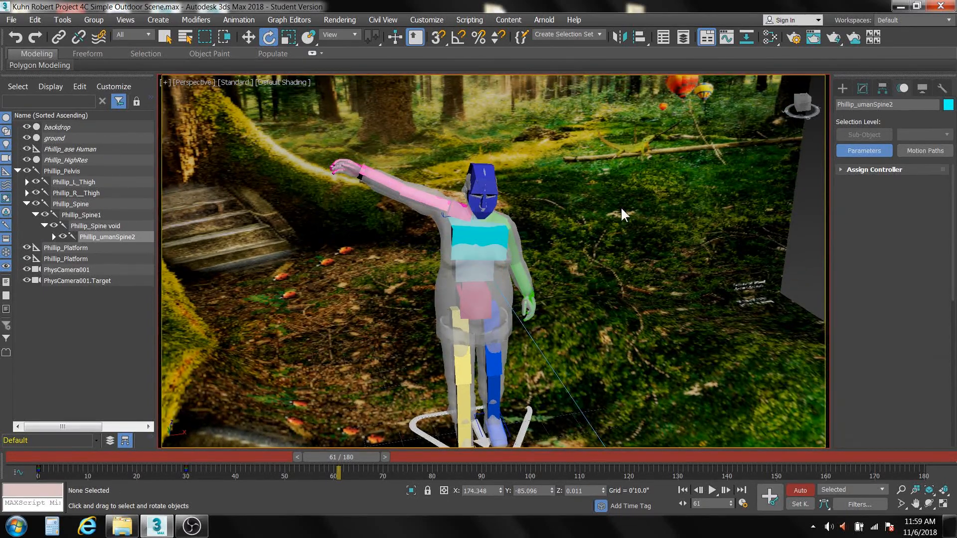
double_click(455, 212)
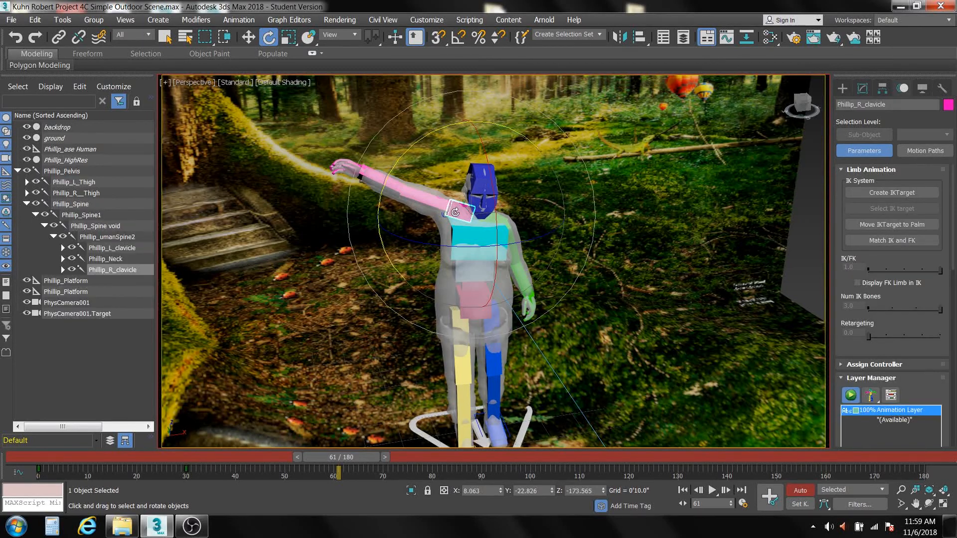
click(636, 226)
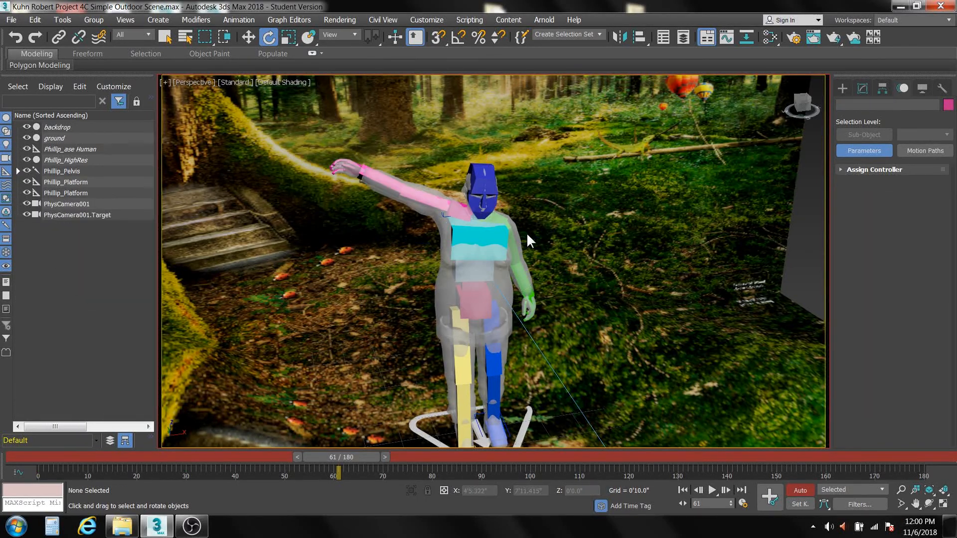
click(458, 213)
double_click(457, 213)
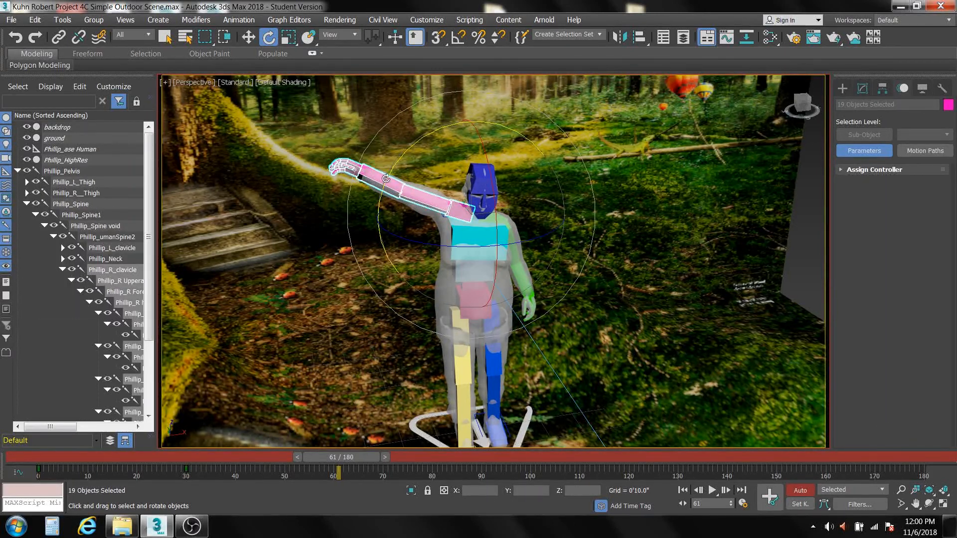
alt+middle_drag(495, 188, 507, 209)
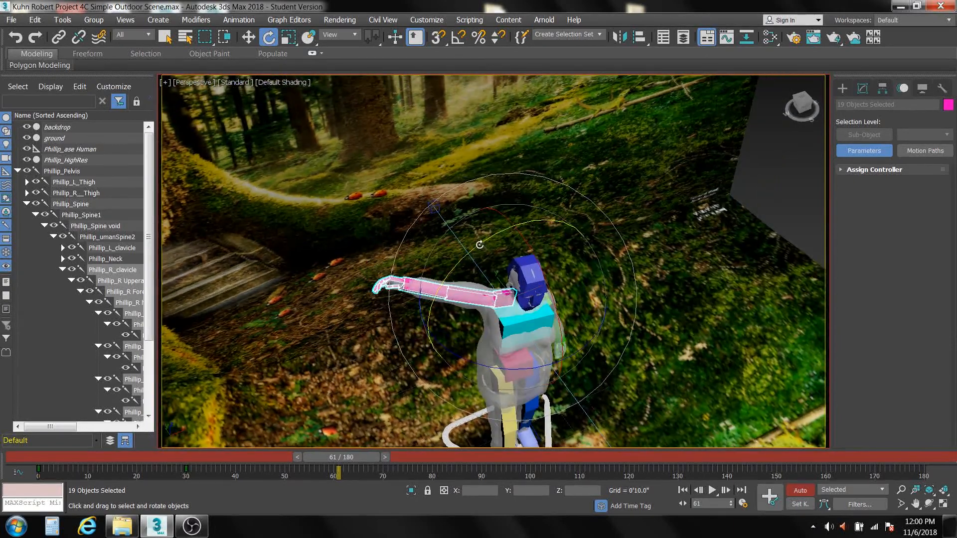
drag(479, 245, 501, 235)
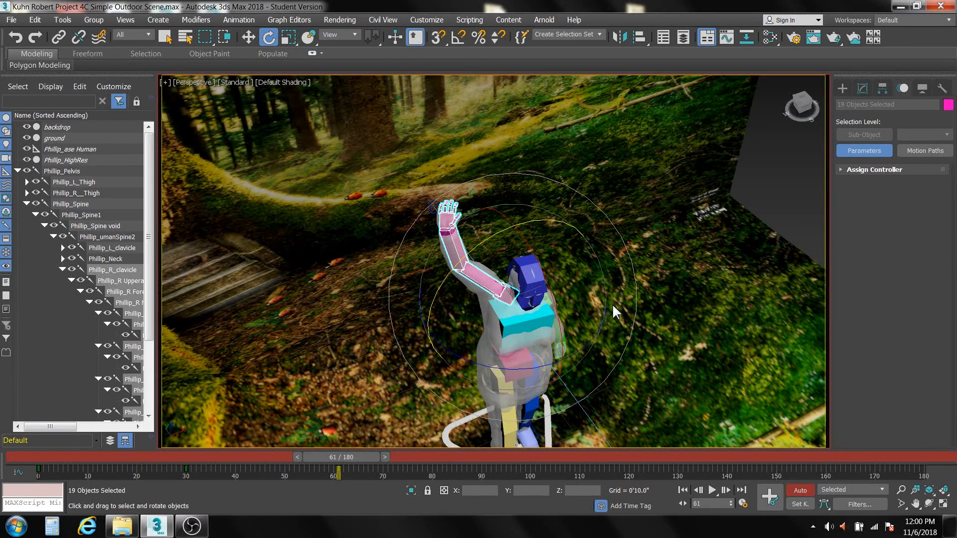
At frame 90, rotate the whole raised right arm about 19.5 degrees inward over the head
alt+middle_drag(612, 303, 589, 282)
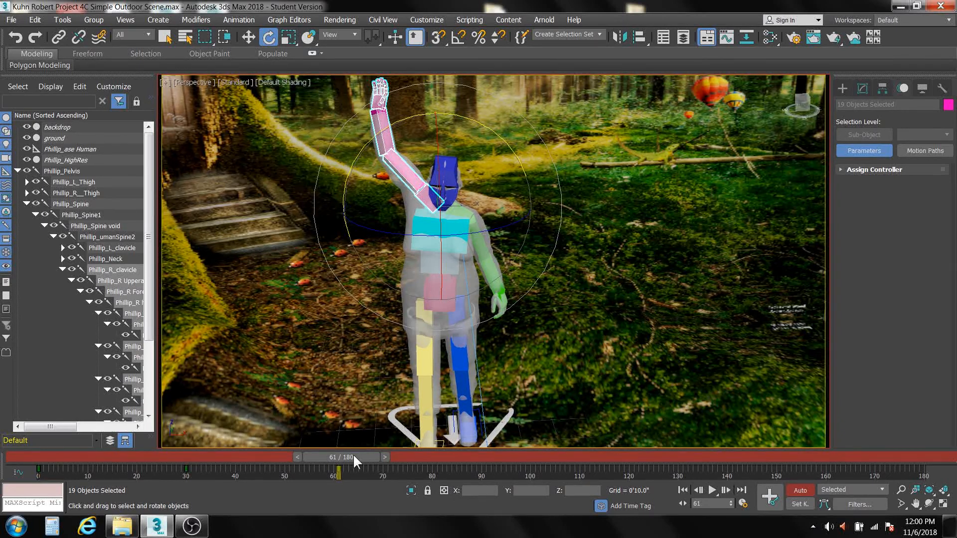
drag(352, 454, 495, 470)
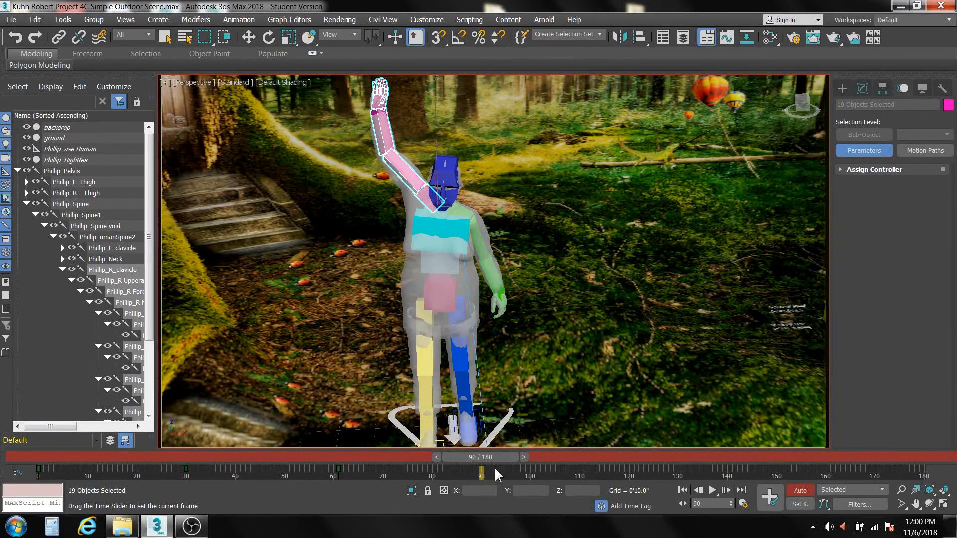
key(e)
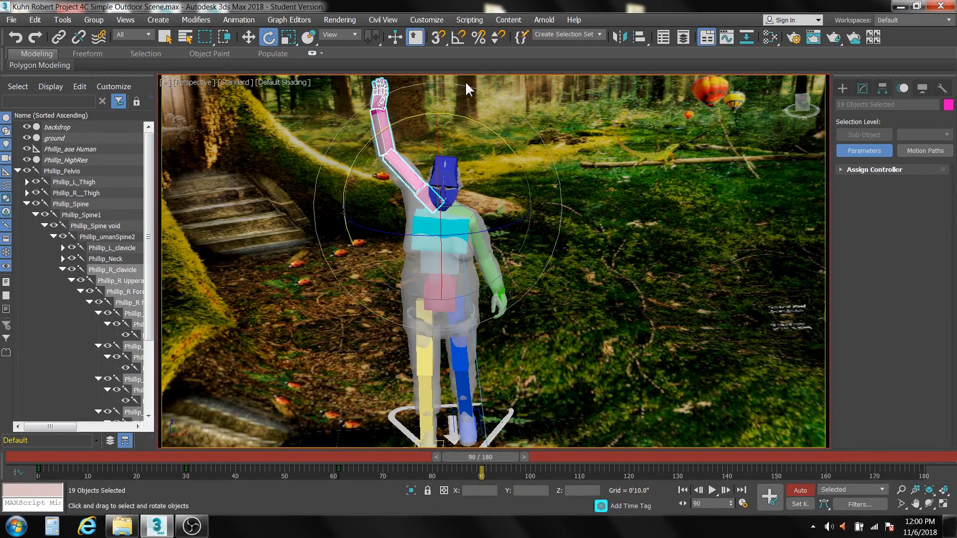
drag(478, 122, 494, 134)
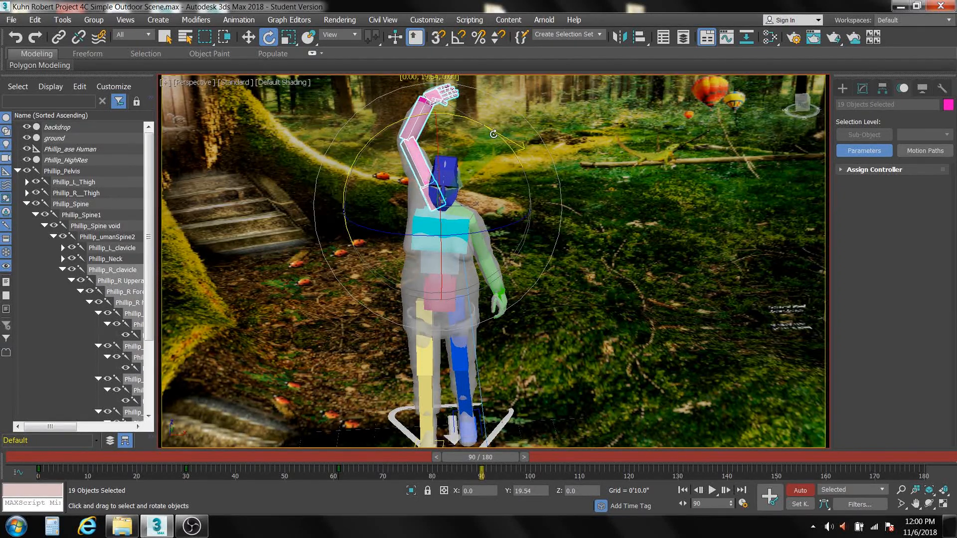
drag(493, 134, 493, 134)
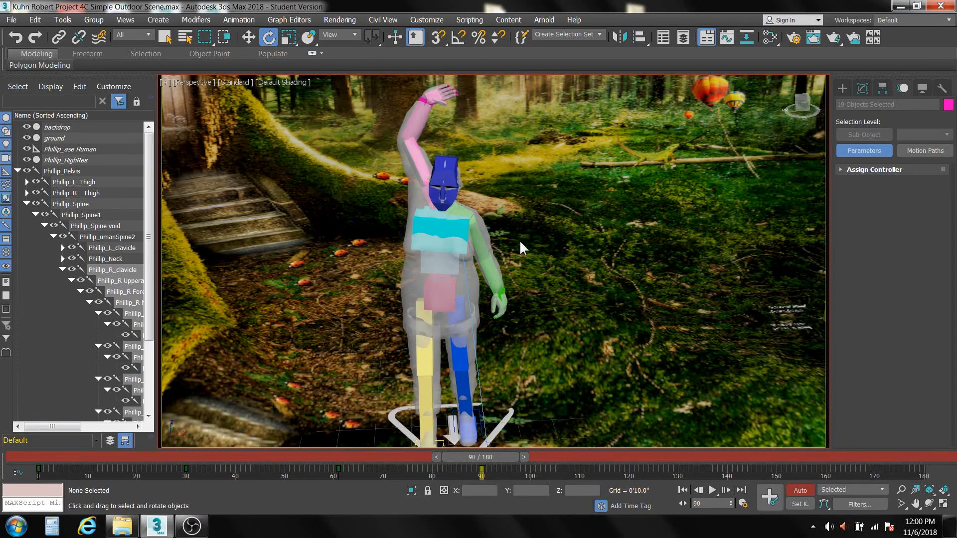
At frame 90, tilt Phillip_umanSpine2 about 7 degrees away from the raised arm and swing the left upper arm outward from the body
click(459, 223)
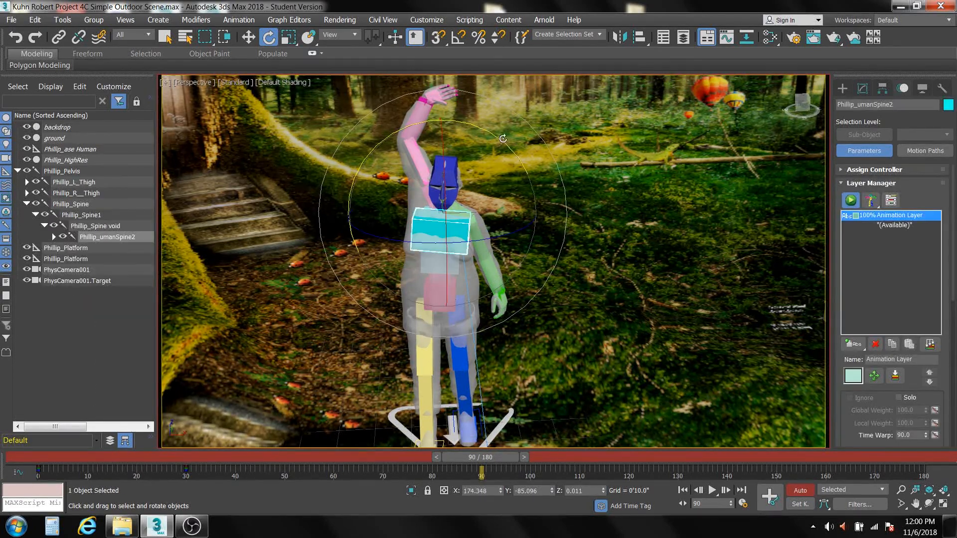
drag(502, 141, 506, 147)
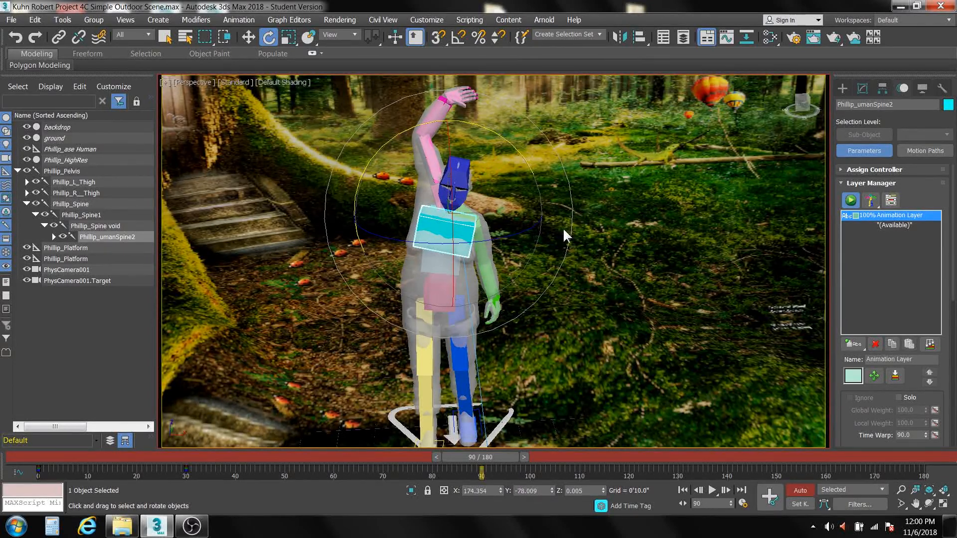
click(566, 277)
click(477, 249)
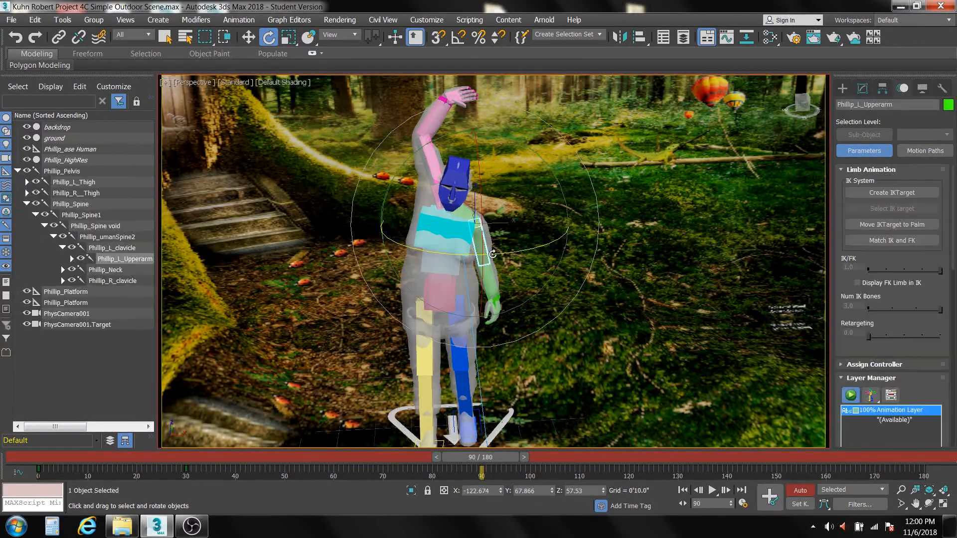
drag(558, 180, 558, 171)
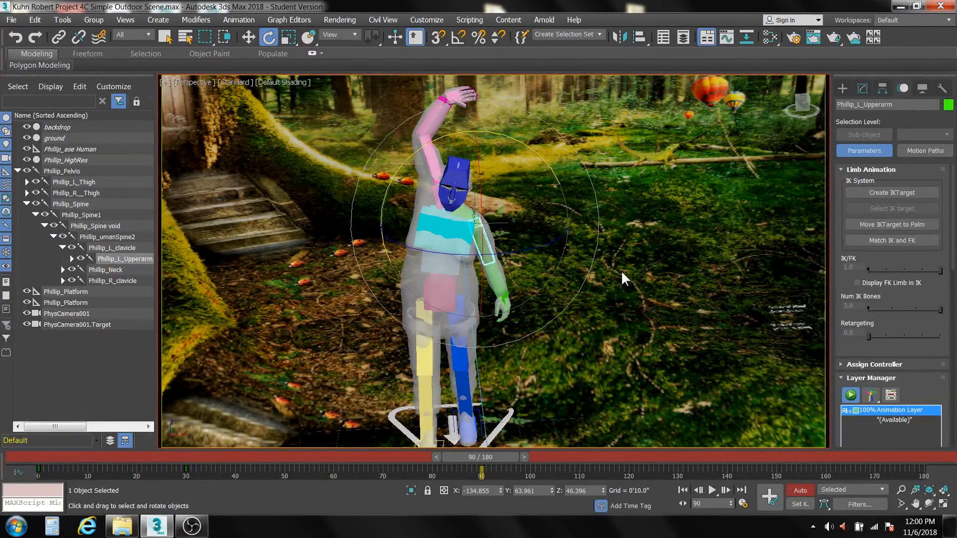
Select the whole right arm hierarchy again and copy its key from frame 61 to frame 120
drag(484, 457, 393, 459)
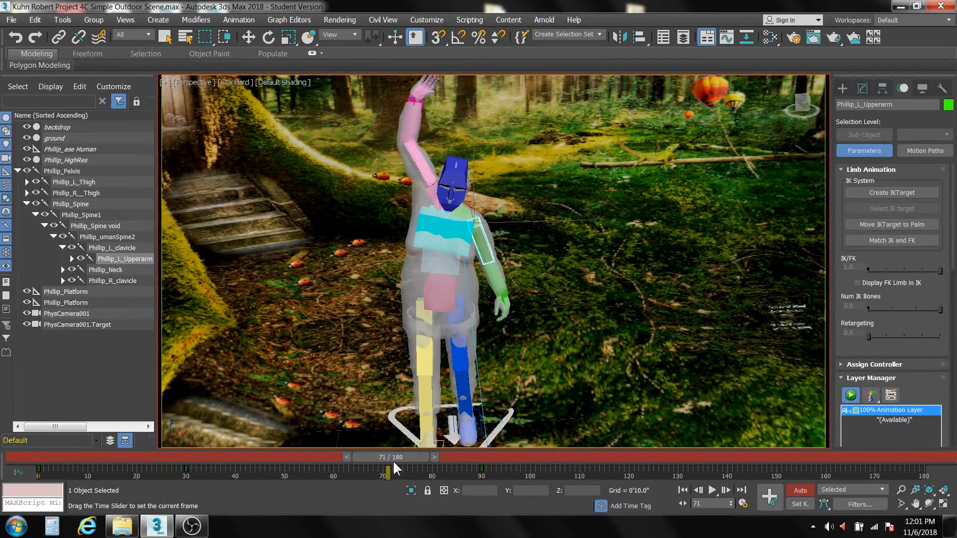
click(313, 303)
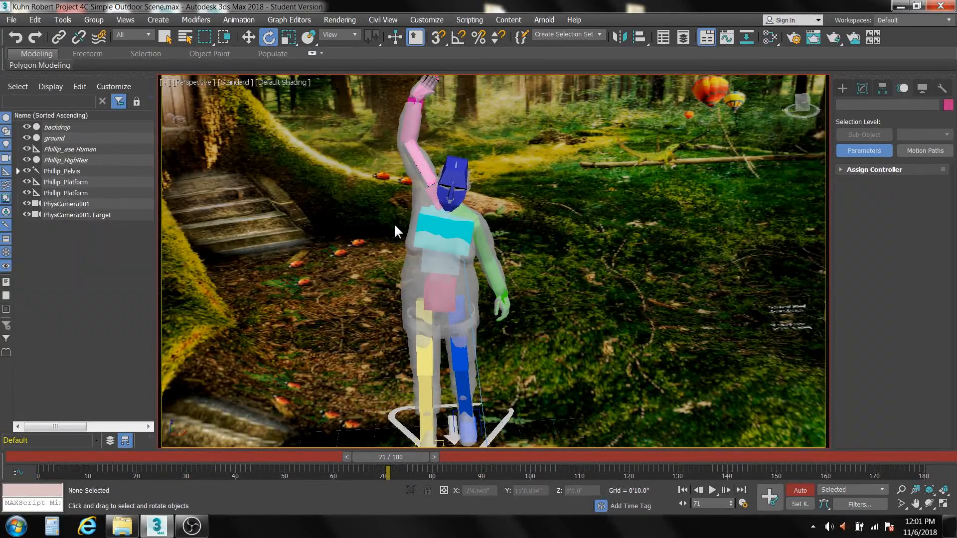
double_click(432, 197)
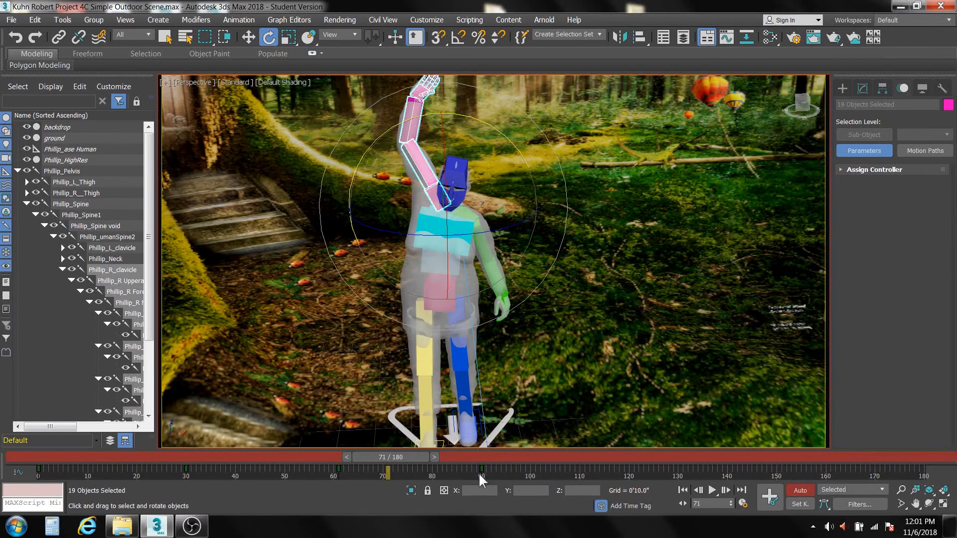
drag(413, 456, 511, 463)
drag(504, 466, 367, 464)
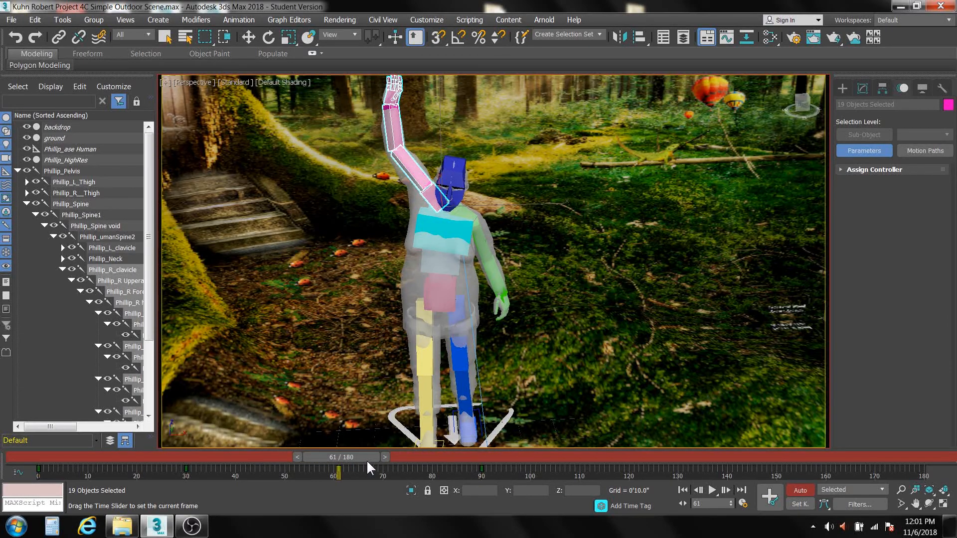
key(e)
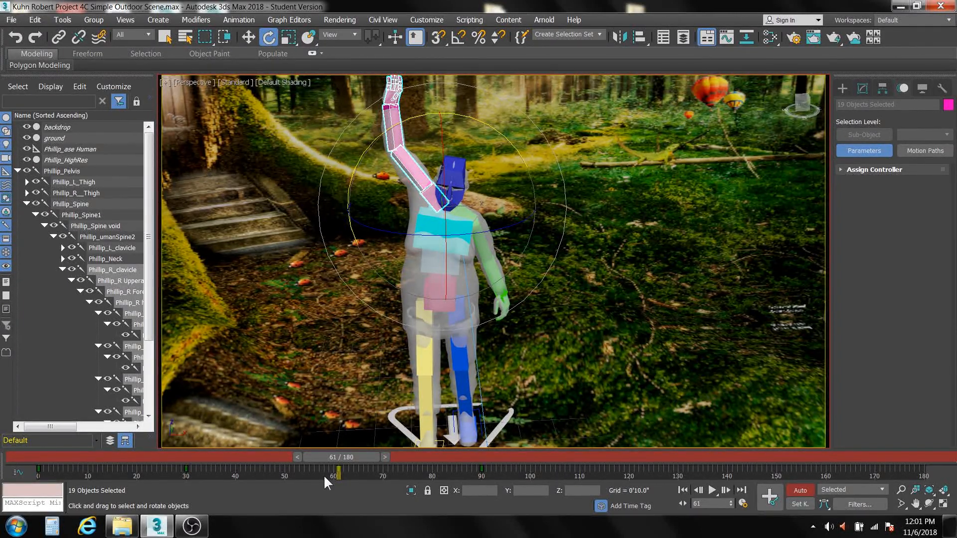
drag(353, 467, 329, 478)
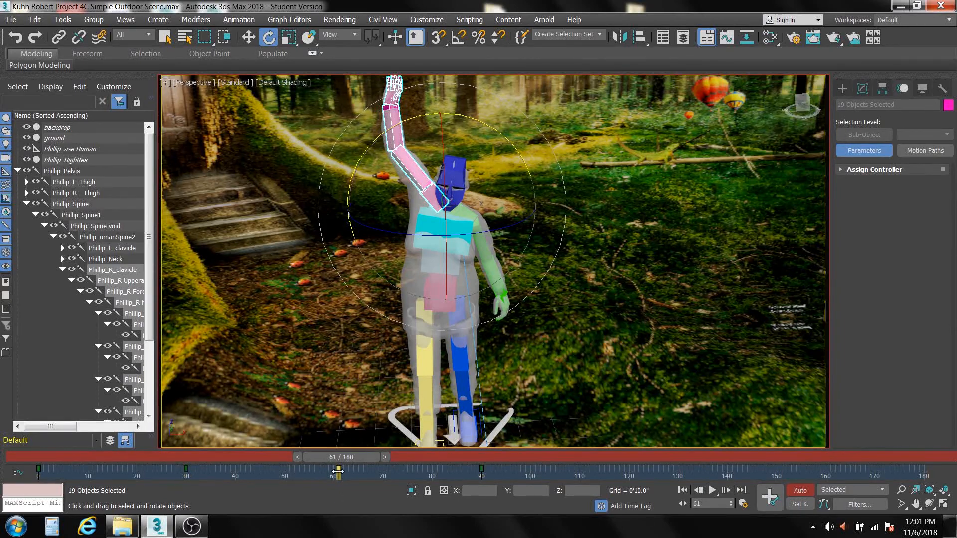
shift+drag(339, 469, 628, 479)
Copy the right arm's frame 90 key to frame 150 to repeat the inward part of the wave
drag(356, 459, 578, 502)
key(e)
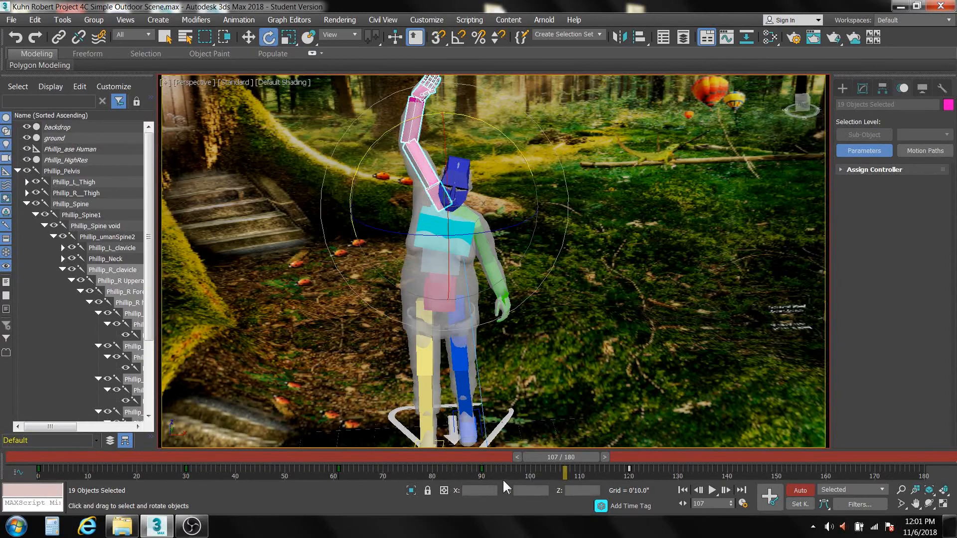
mouse_move(497, 466)
mouse_down()
mouse_move(481, 478)
mouse_move(648, 476)
mouse_move(777, 491)
mouse_up()
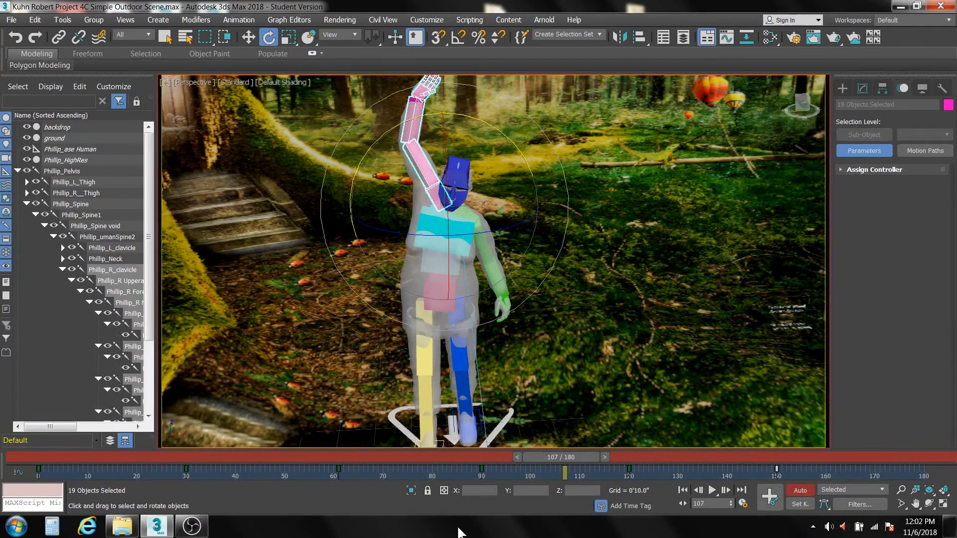
At frame 120, rotate the raised right arm slightly outward, away from the head
drag(586, 456, 649, 492)
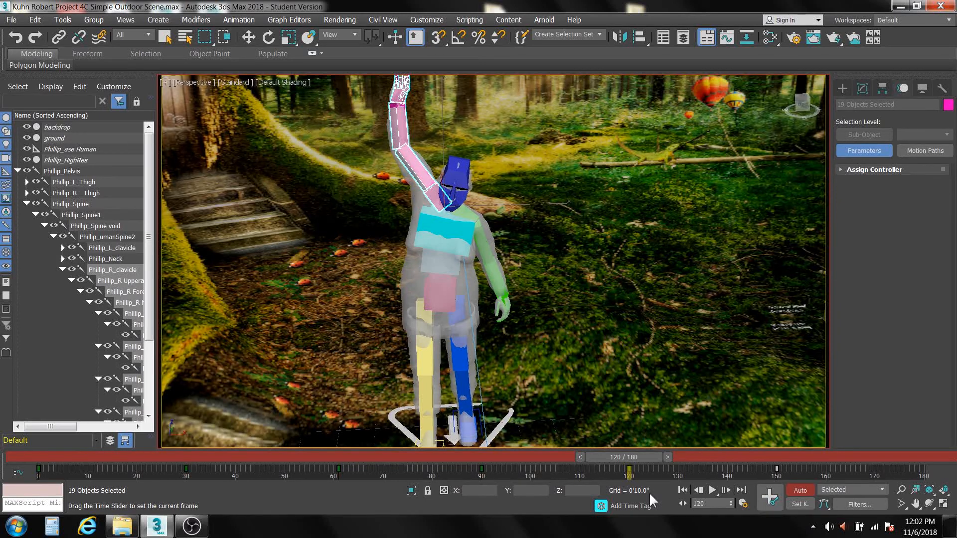
key(e)
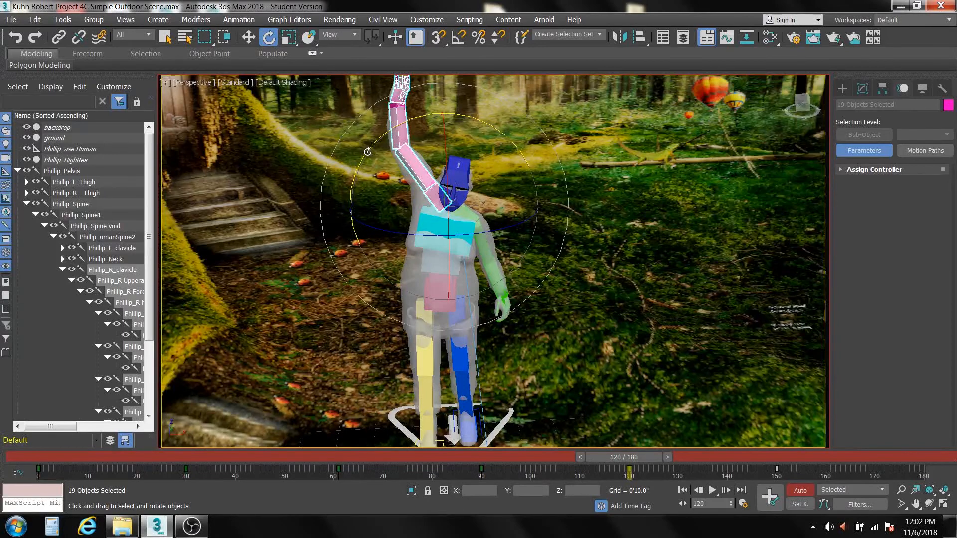
drag(367, 152, 359, 163)
Copy the right arm's frame 0 key to frame 180 so the wave ends with the arm lowered at the side
drag(612, 457, 898, 485)
key(e)
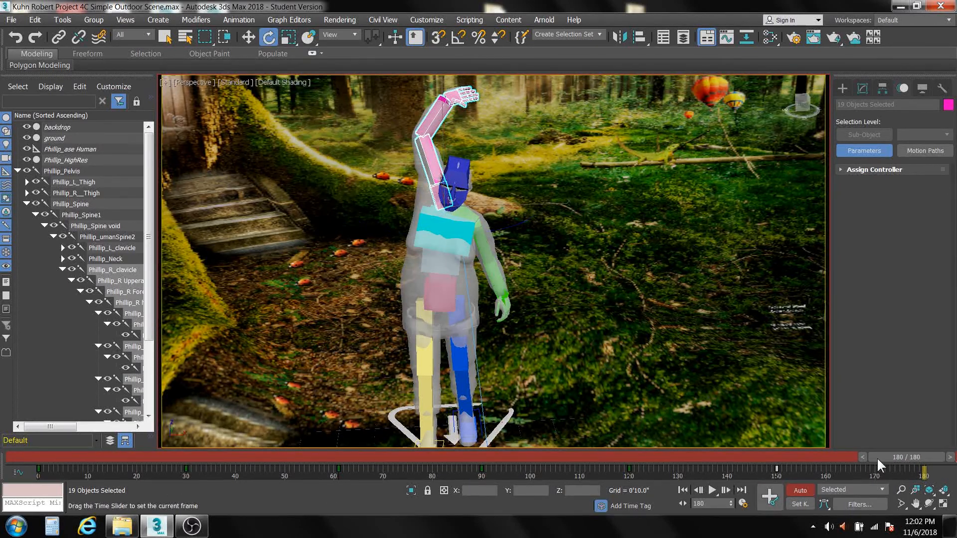
mouse_move(877, 457)
mouse_down()
mouse_move(329, 440)
mouse_move(15, 452)
mouse_move(708, 479)
mouse_move(847, 479)
mouse_move(879, 470)
mouse_up()
key(e)
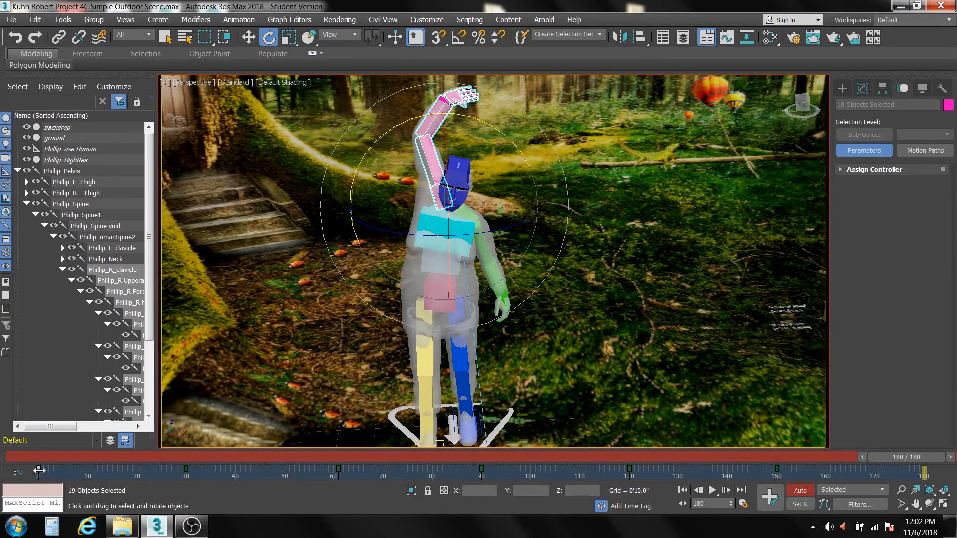
drag(39, 470, 917, 493)
key(e)
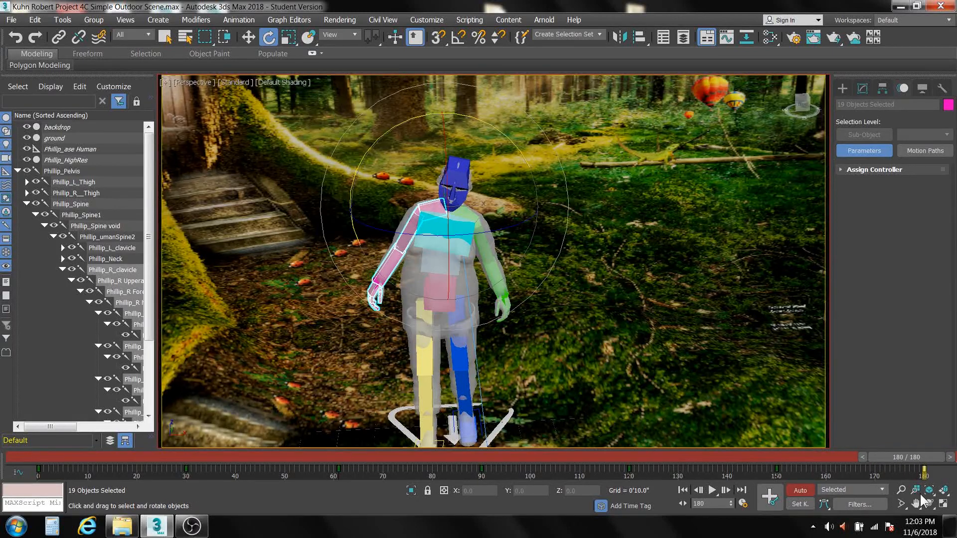
Select the upper spine segment Phillip_umanSpine2 and rotate it slightly at frame 120
click(704, 380)
click(446, 239)
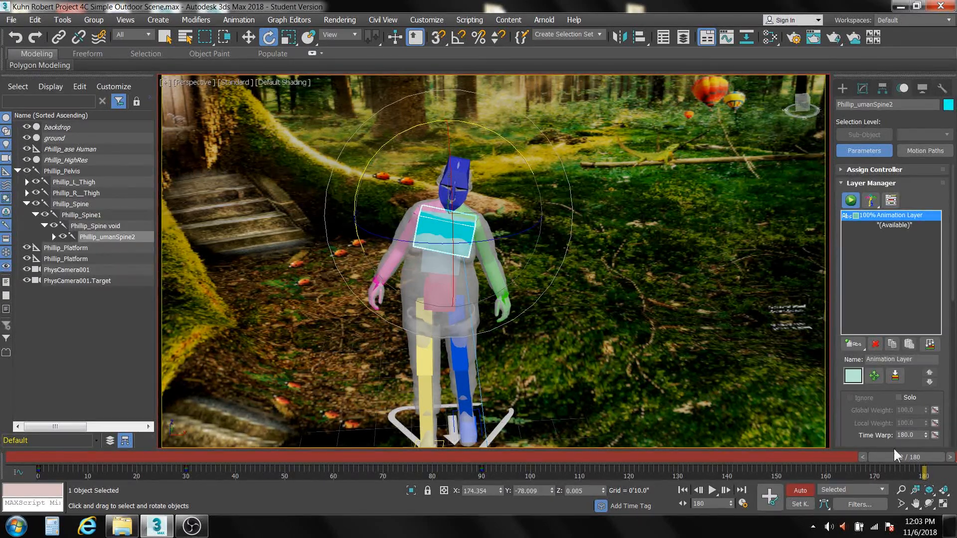
drag(897, 457, 713, 483)
key(e)
key(e)
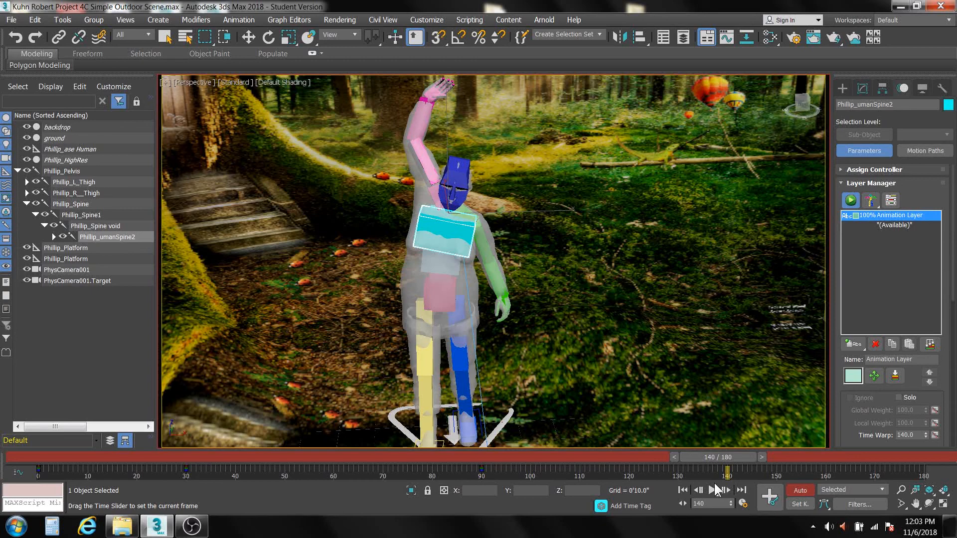
click(714, 490)
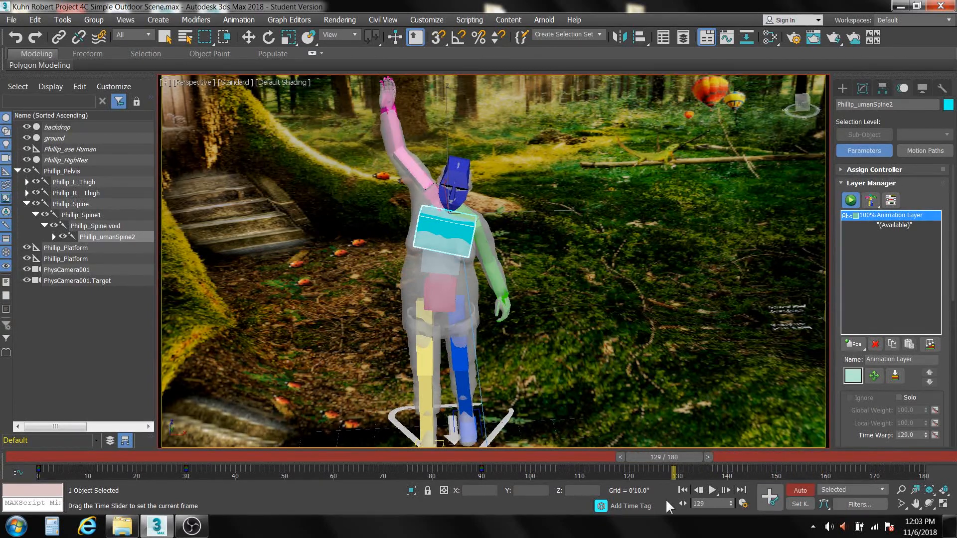
drag(669, 499, 620, 508)
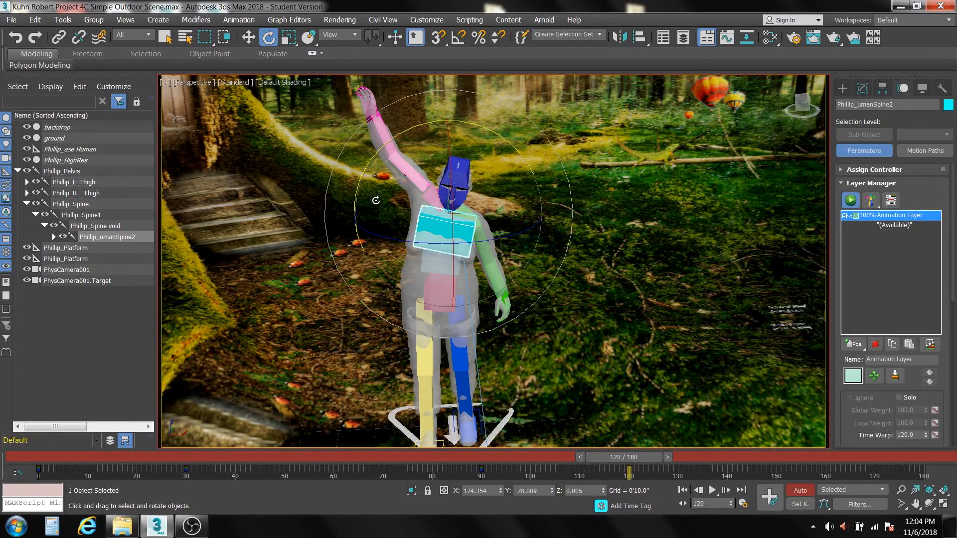
drag(376, 200, 373, 199)
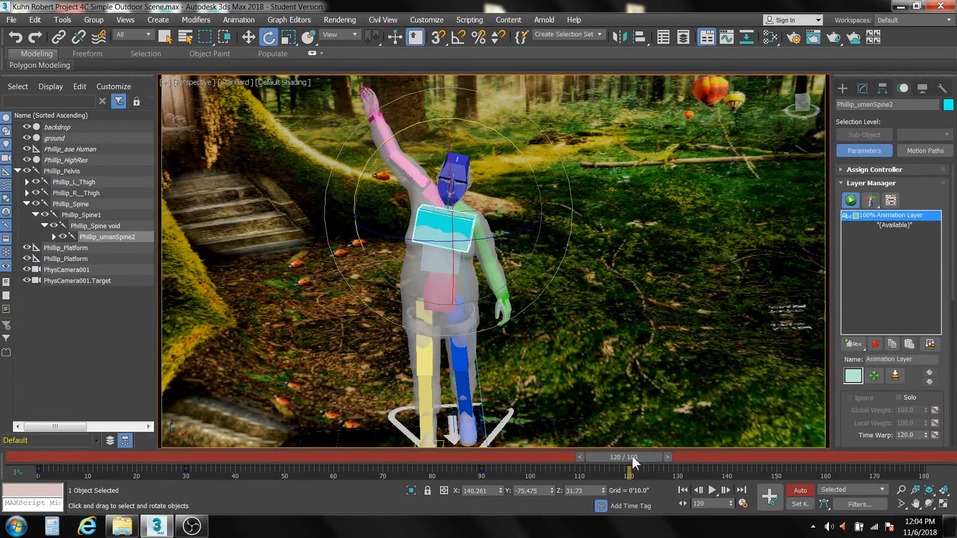
At frame 150, rotate the upper spine segment Phillip_umanSpine2 slightly to accompany the inward wave
drag(633, 455, 773, 474)
key(e)
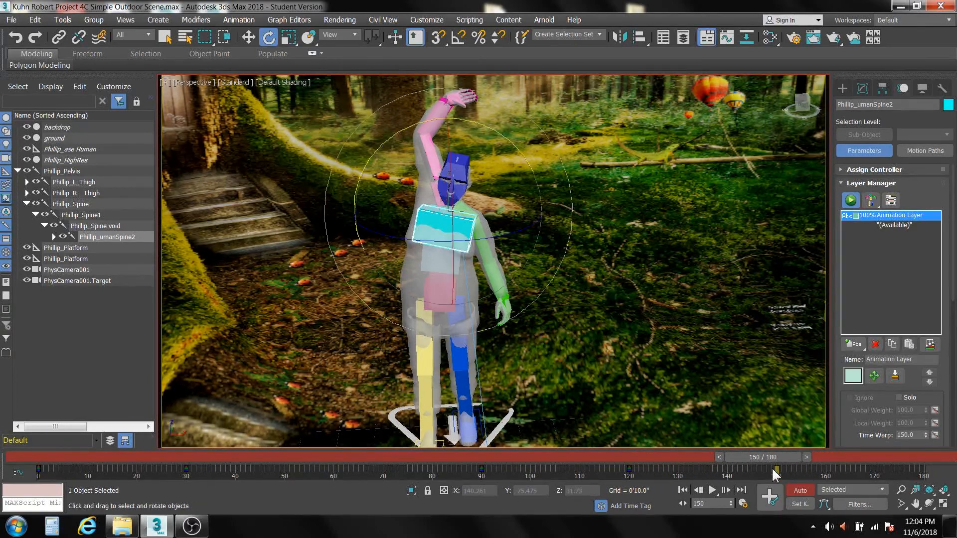
drag(427, 212, 524, 281)
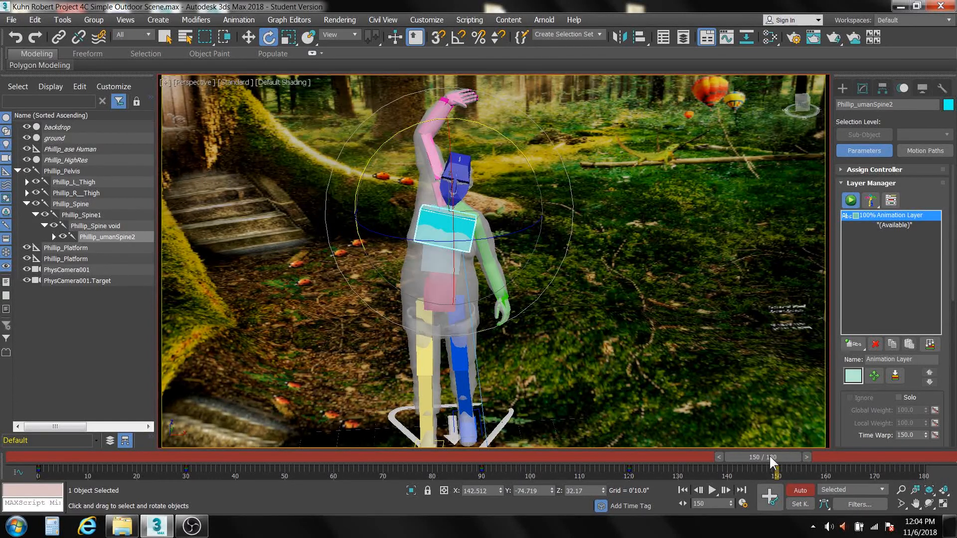
At frame 180, rotate the upper spine segment Phillip_umanSpine2 back so the torso and shoulders are level
drag(770, 457, 914, 465)
key(e)
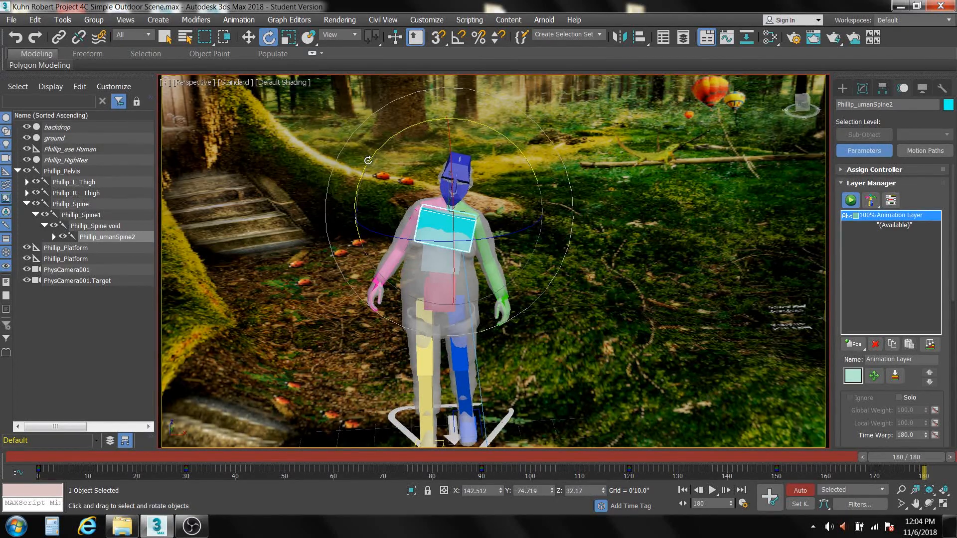
drag(368, 159, 363, 175)
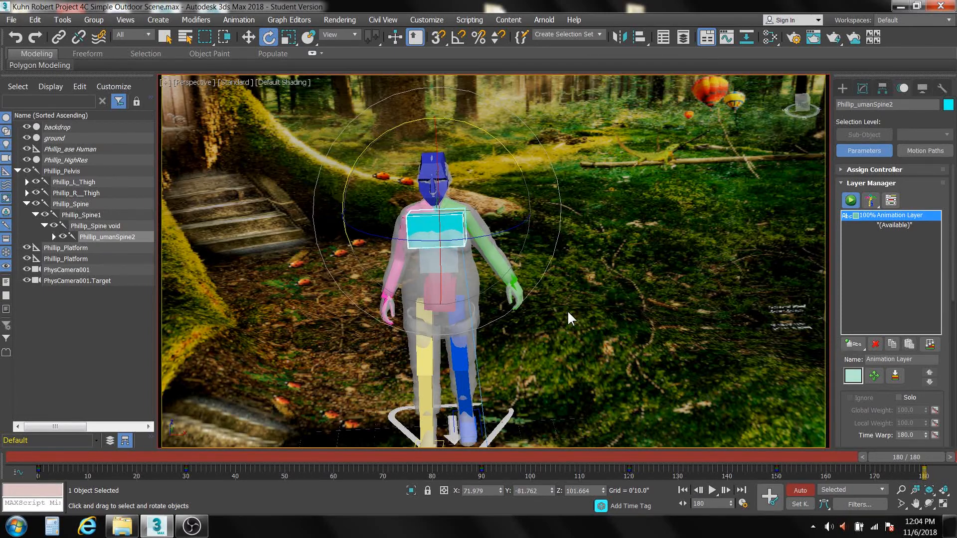
Select the left upper arm Phillip_L_Upperarm and rotate it slightly away from the body at frame 140
click(597, 237)
click(481, 233)
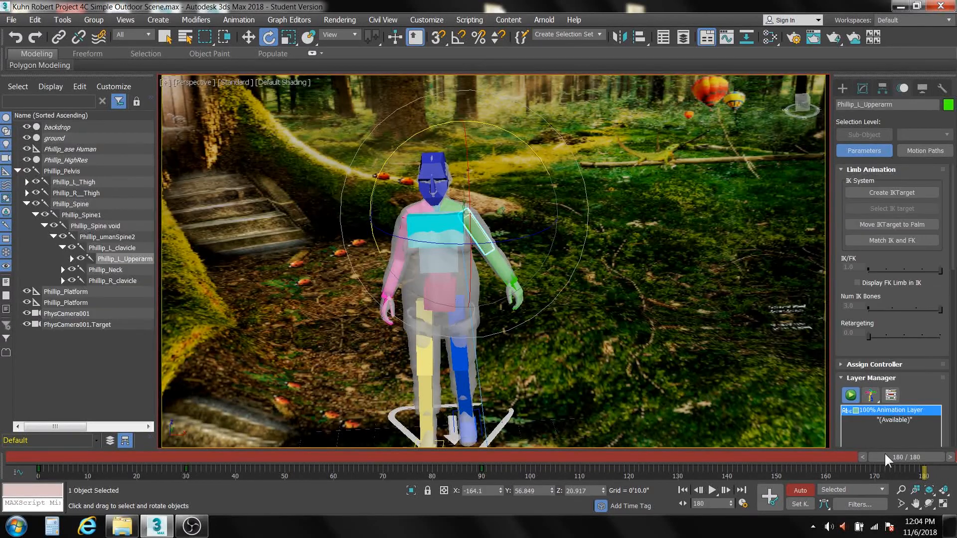
drag(889, 456, 567, 462)
drag(233, 453, 710, 482)
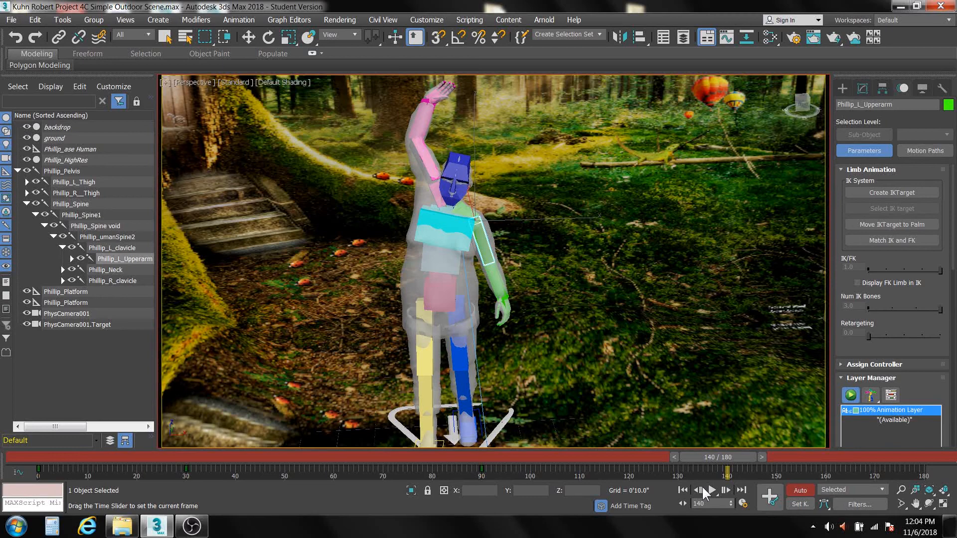
key(e)
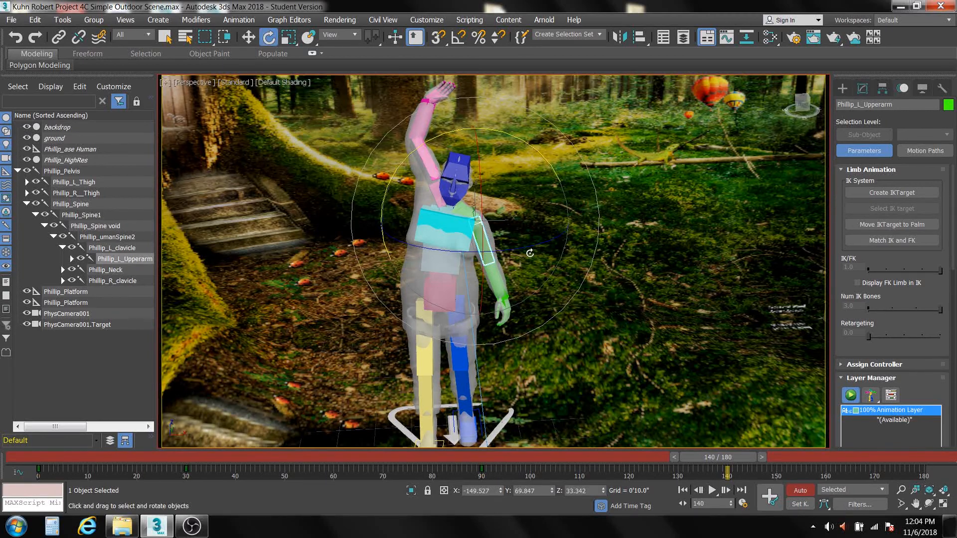
mouse_move(526, 234)
mouse_down()
mouse_move(481, 240)
mouse_move(482, 222)
mouse_up()
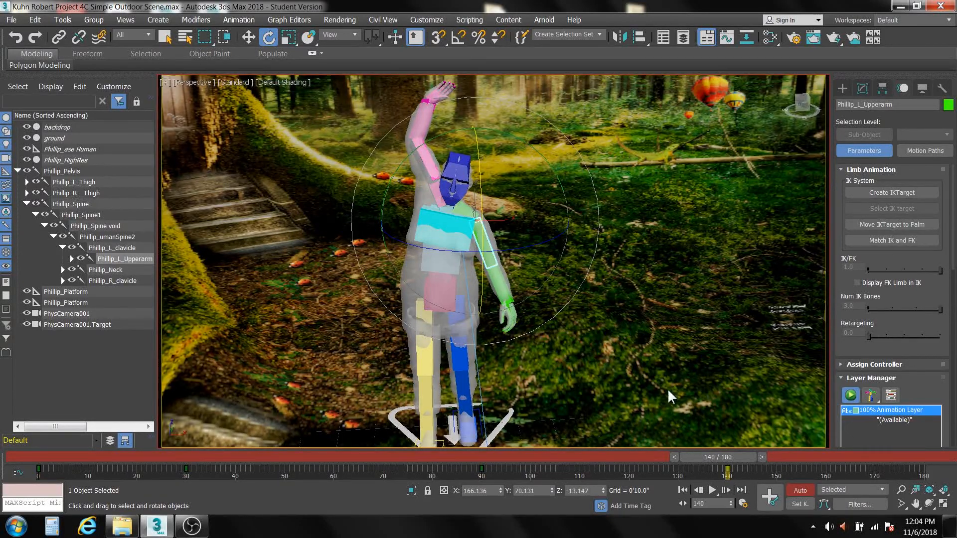
At frame 180, rotate the left upper arm inward so it hangs close to the side of the body
drag(713, 456, 907, 456)
key(e)
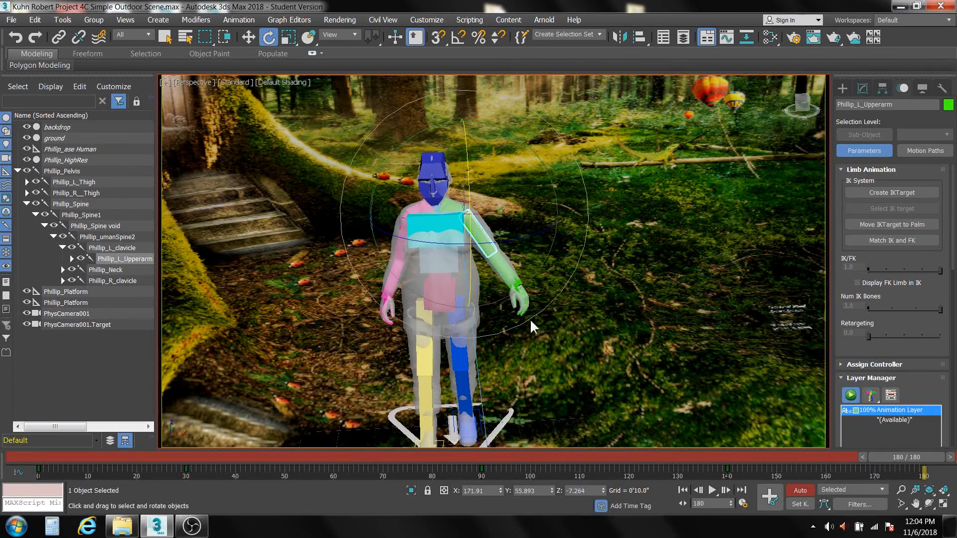
drag(528, 151, 534, 164)
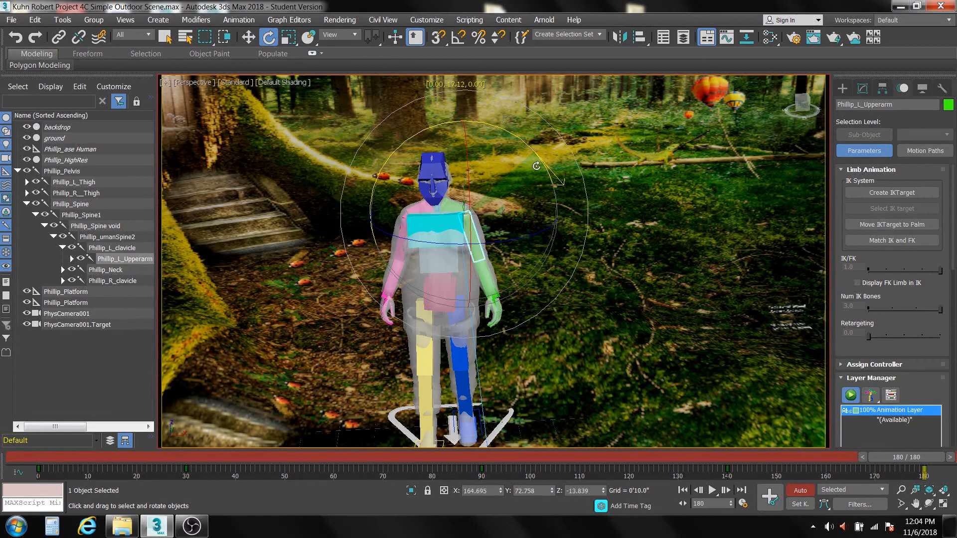
Select the left clavicle Phillip_L_clavicle and rotate it slightly at frame 180 to adjust the shoulder
click(614, 188)
click(451, 207)
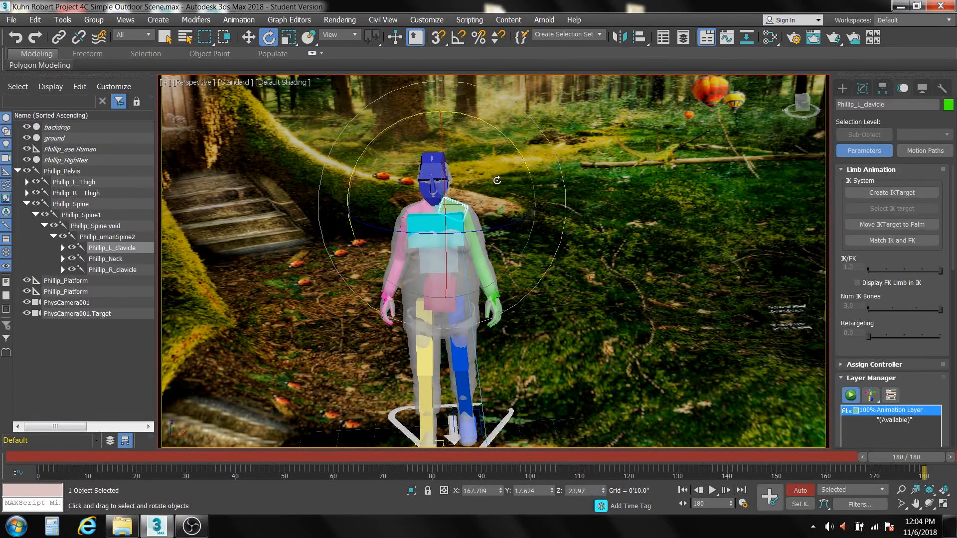
drag(523, 156, 525, 163)
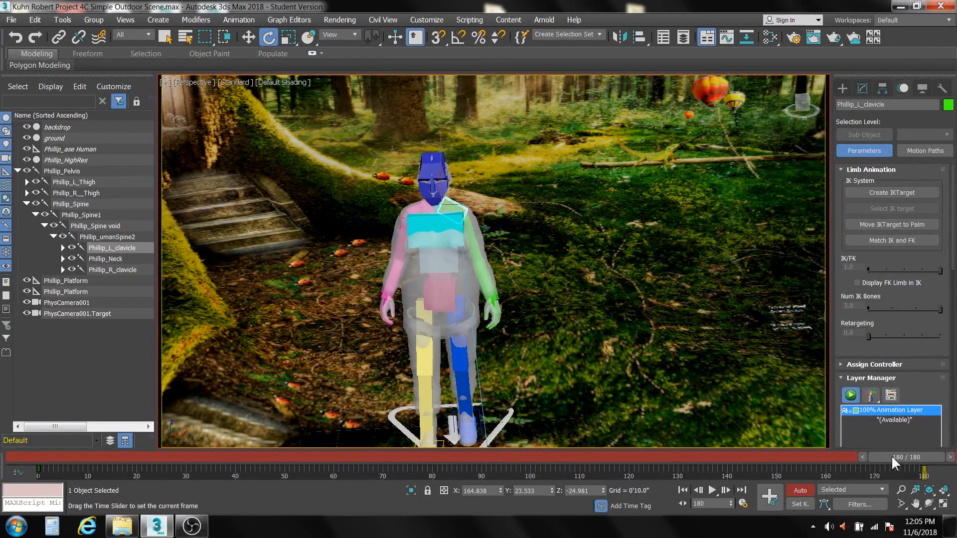
Select Phillip_Pelvis and rotate it slightly at frame 90 so the body leans away from the waving arm
drag(891, 455, 466, 445)
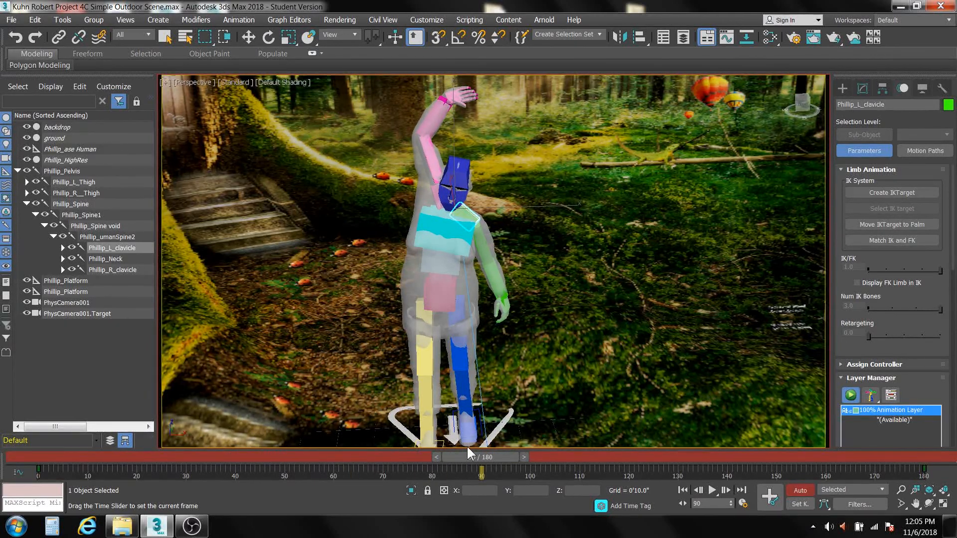
key(e)
click(438, 291)
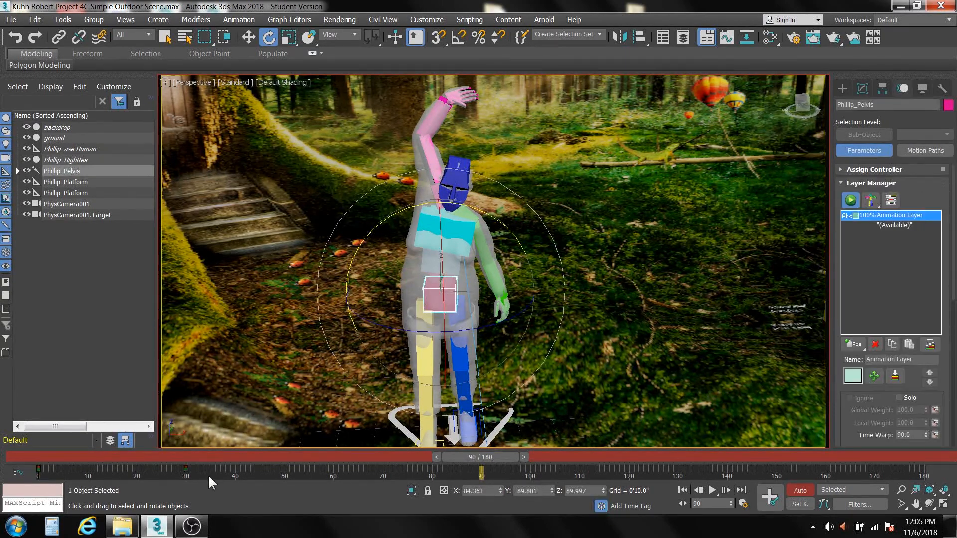
mouse_move(483, 460)
mouse_down()
mouse_move(193, 465)
mouse_move(481, 458)
mouse_up()
key(e)
mouse_move(349, 267)
mouse_down()
mouse_move(360, 274)
mouse_move(353, 261)
mouse_up()
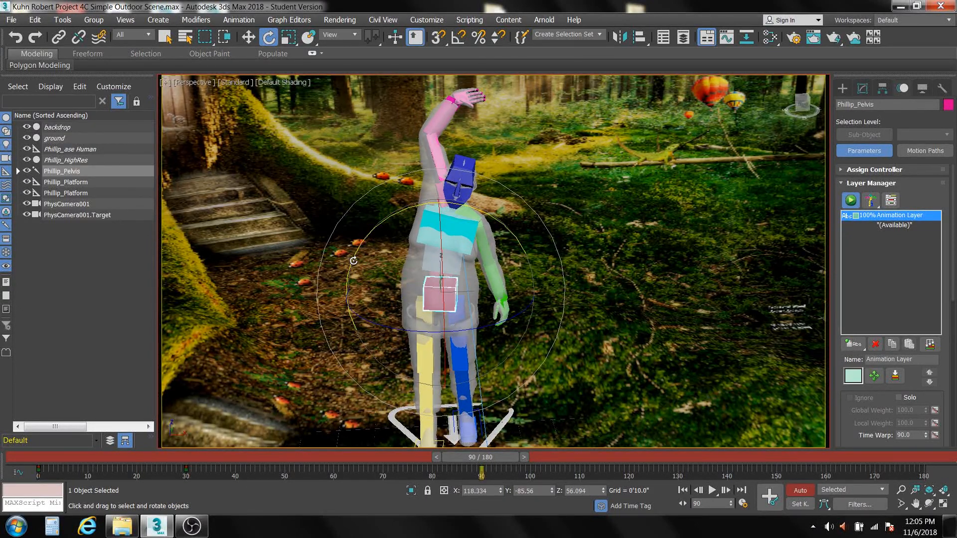
At frame 120, rotate the pelvis slightly back toward the waving arm's side
drag(492, 455, 786, 469)
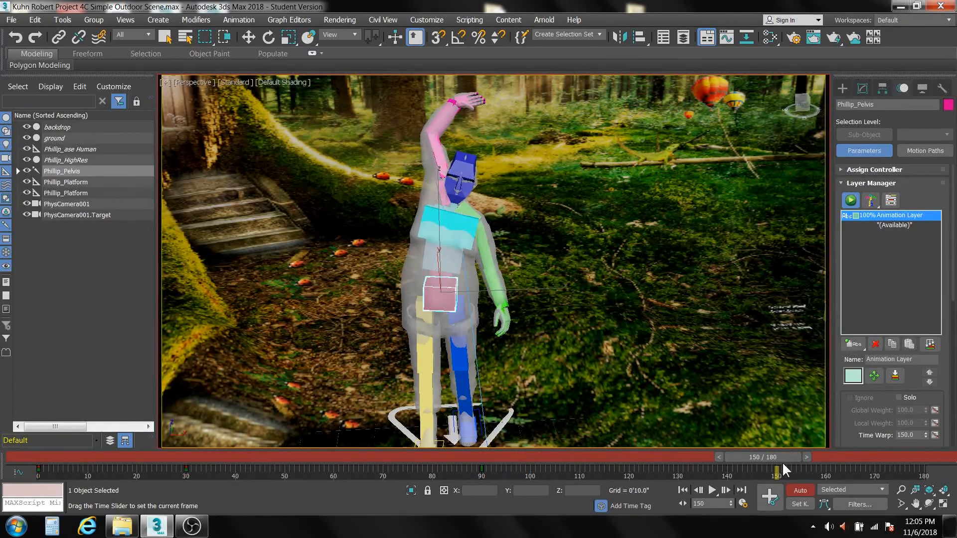
key(e)
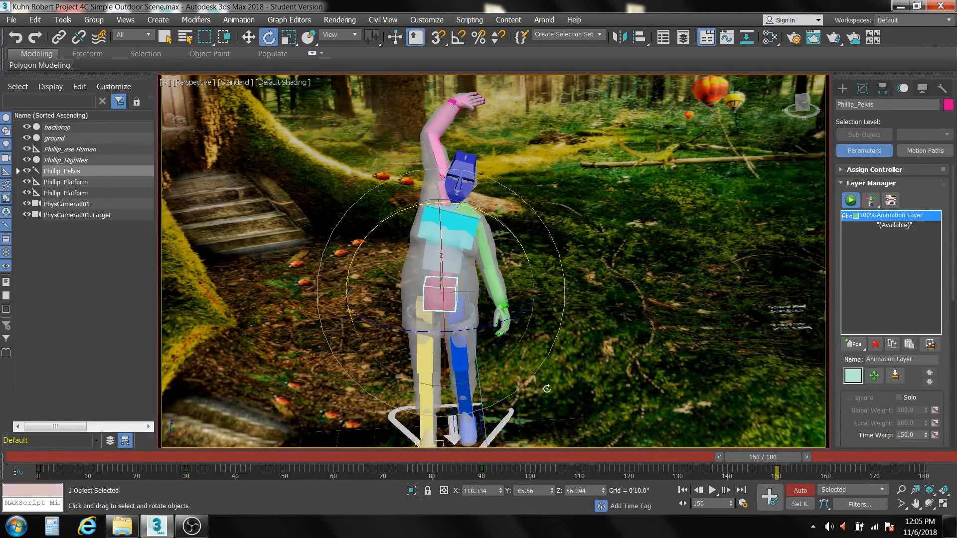
drag(784, 454, 646, 447)
key(e)
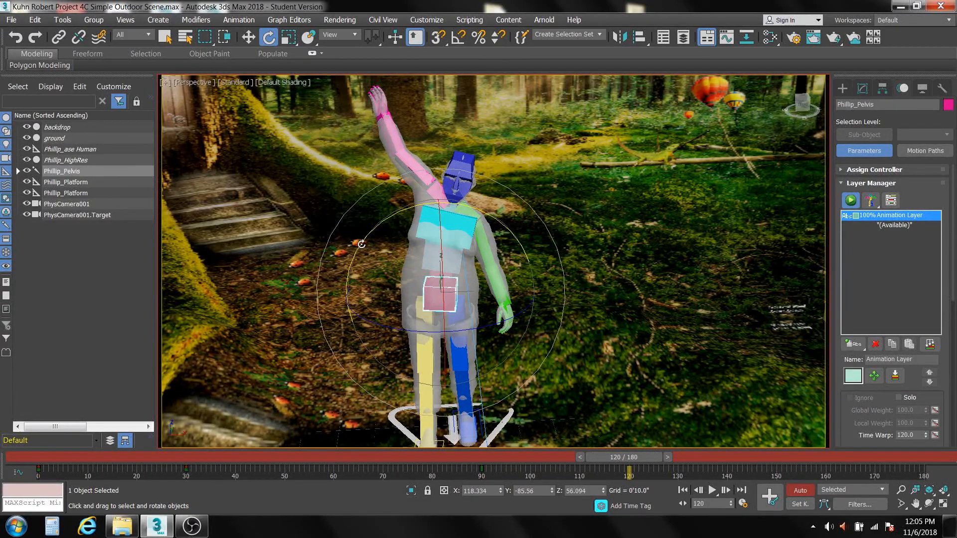
drag(361, 244, 346, 272)
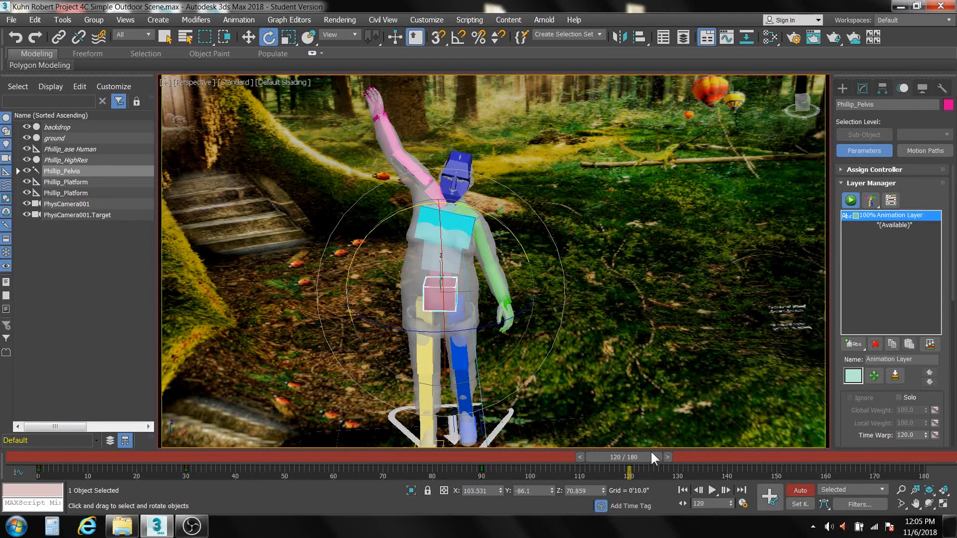
At frame 150, rotate the pelvis so the body leans away from the waving arm again
drag(652, 456, 804, 465)
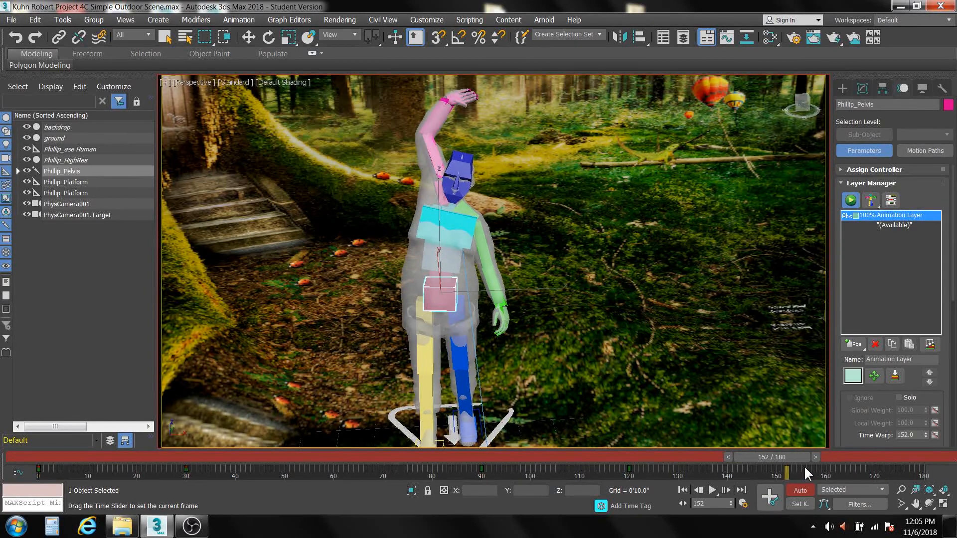
key(e)
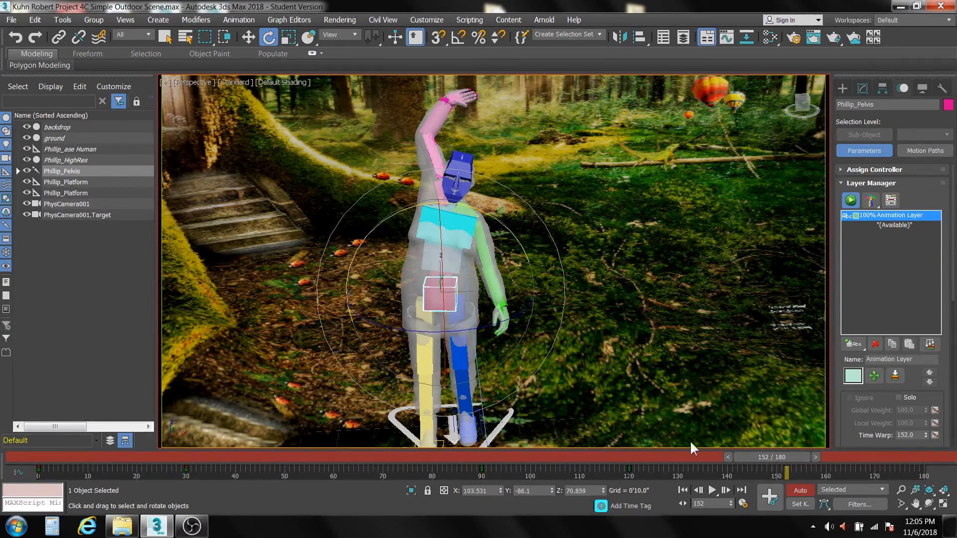
drag(725, 456, 717, 453)
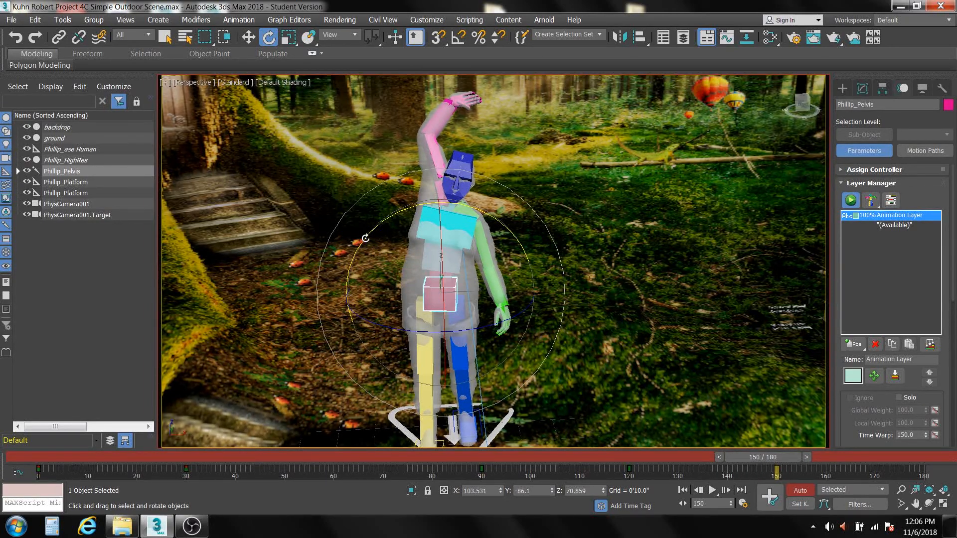
drag(365, 238, 383, 245)
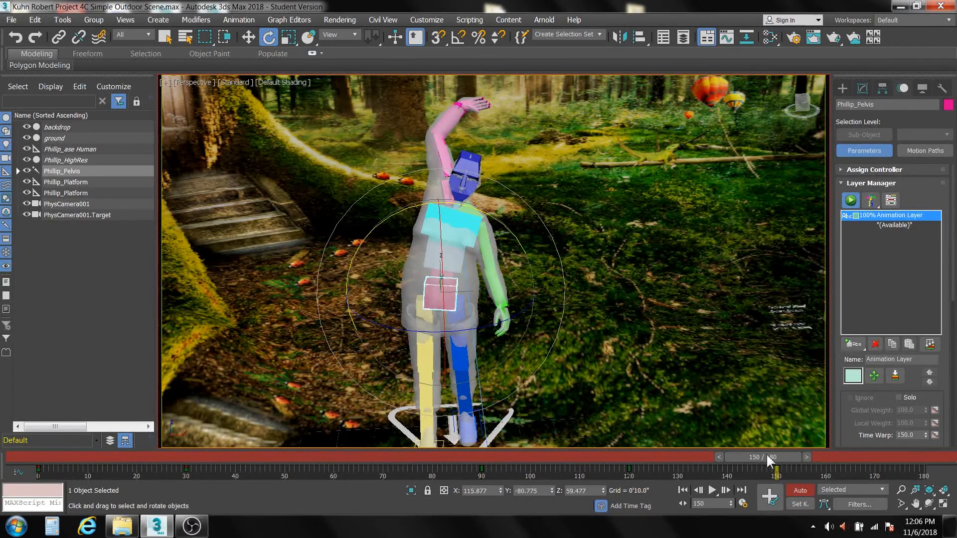
At frame 180, rotate the pelvis slightly to settle the body into its final standing pose
drag(767, 453, 912, 458)
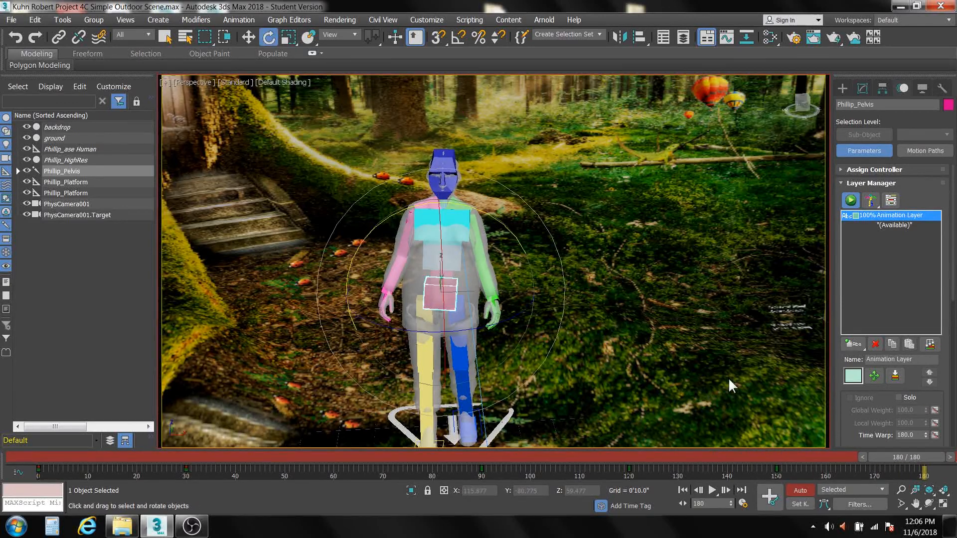
drag(413, 256, 418, 262)
mouse_move(644, 285)
alt+middle_down()
mouse_move(570, 295)
mouse_move(648, 294)
mouse_move(649, 276)
alt+middle_up()
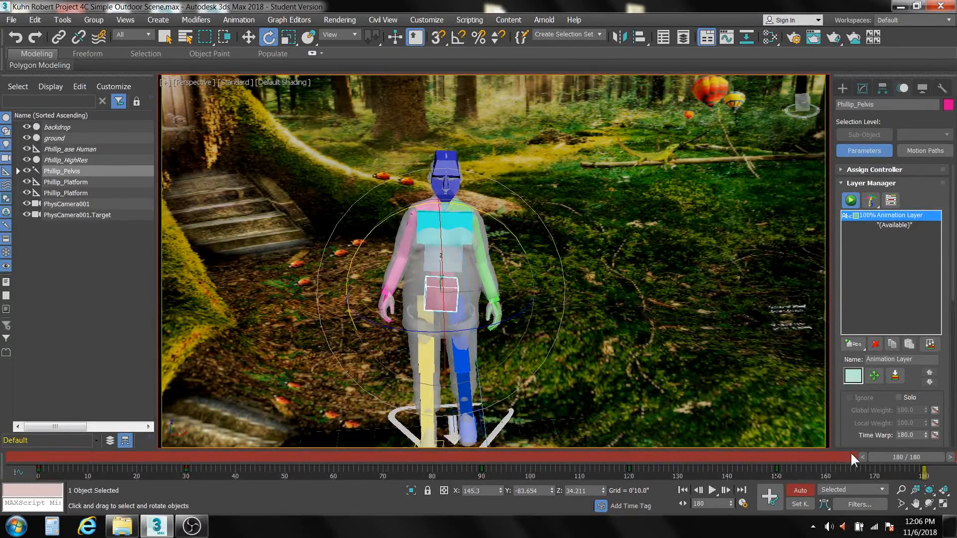
Switch the viewport to the PhysCamera001 view and scrub the animation from frame 0 to frame 90
drag(892, 457, 29, 372)
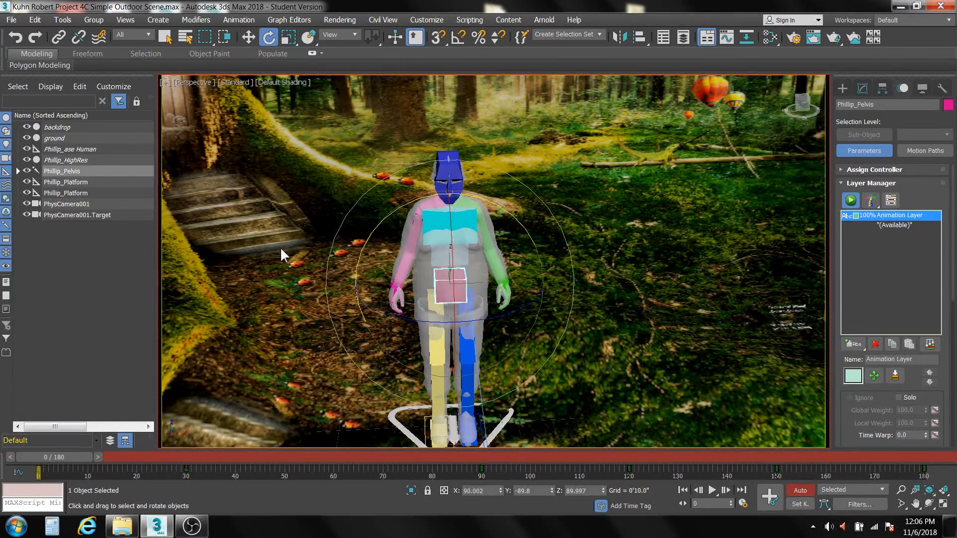
key(c)
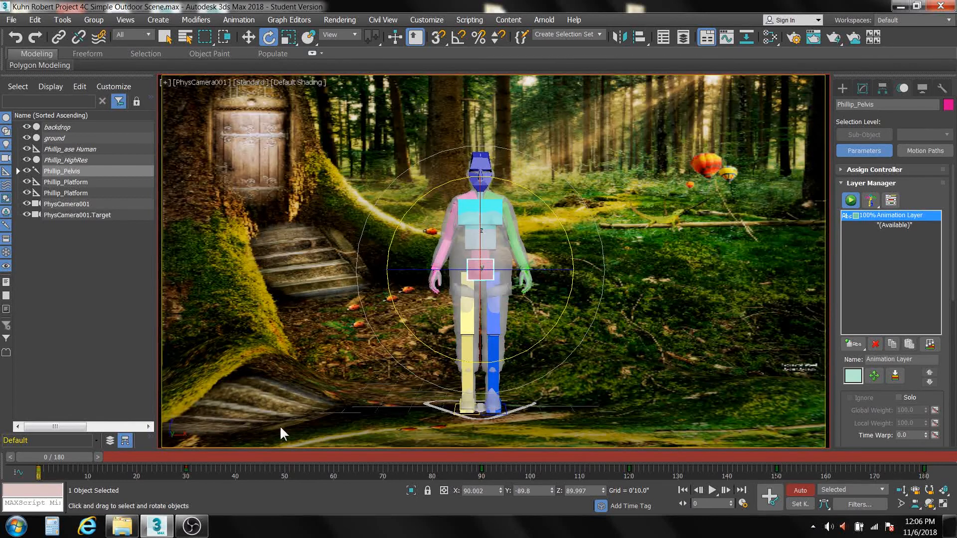
drag(67, 453, 495, 502)
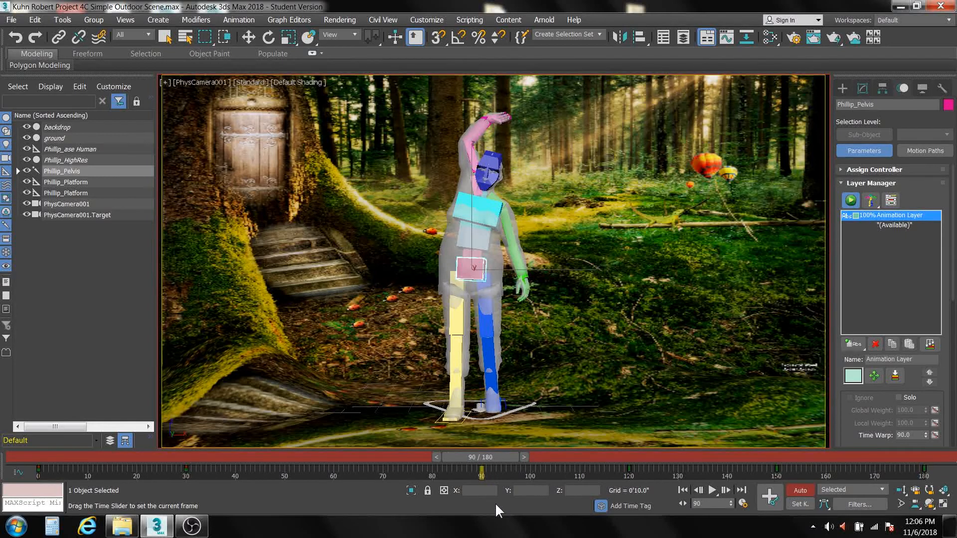
Select Phillip_Head and, at frame 90, tilt it upright and turn it slightly toward the camera
key(e)
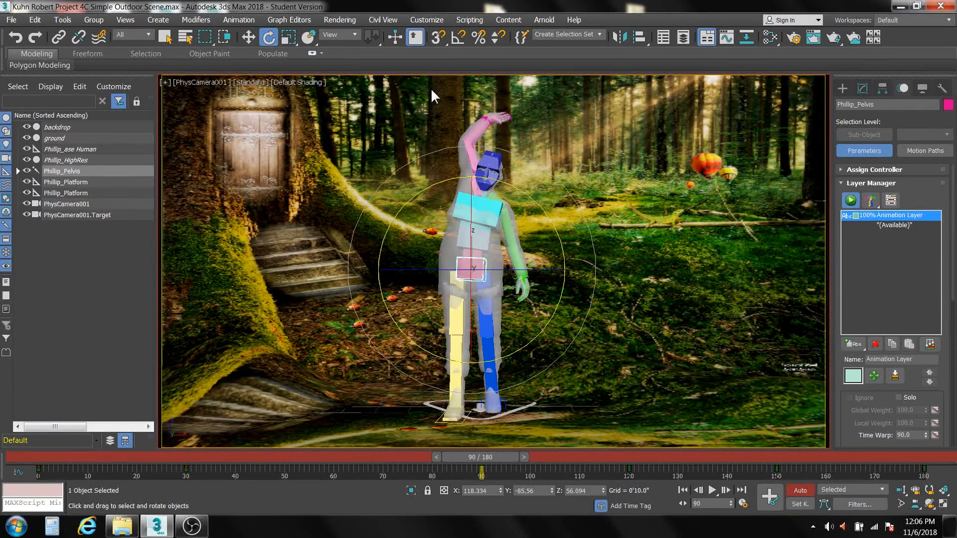
click(495, 165)
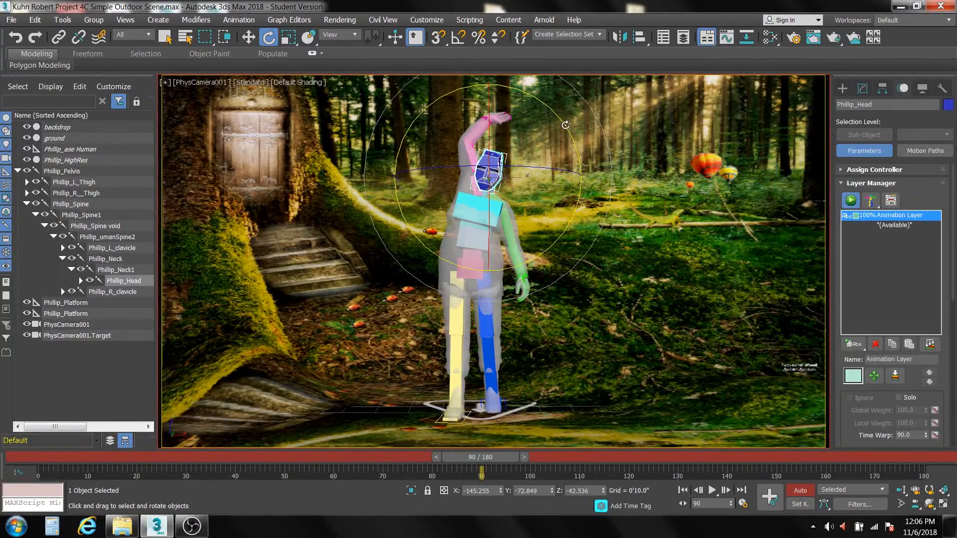
drag(565, 128, 563, 120)
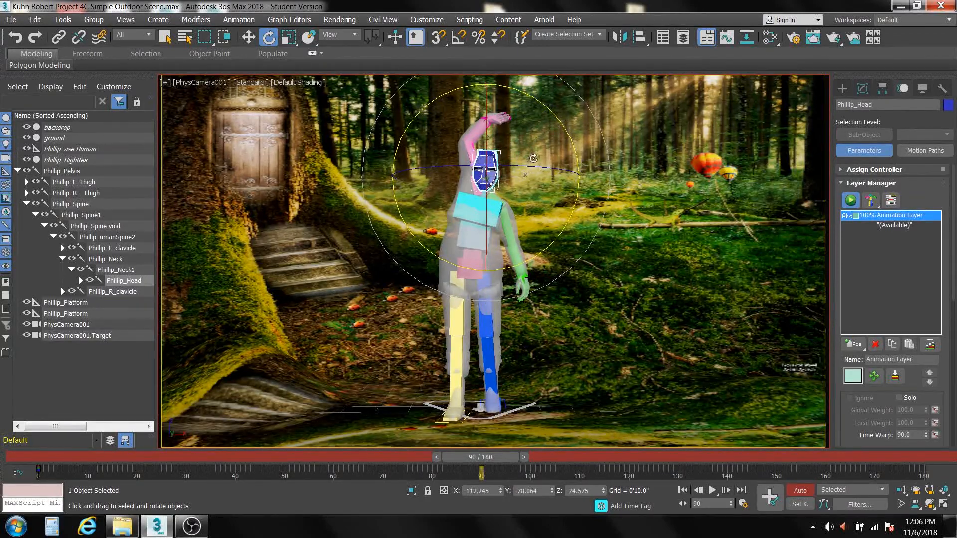
drag(525, 168, 523, 166)
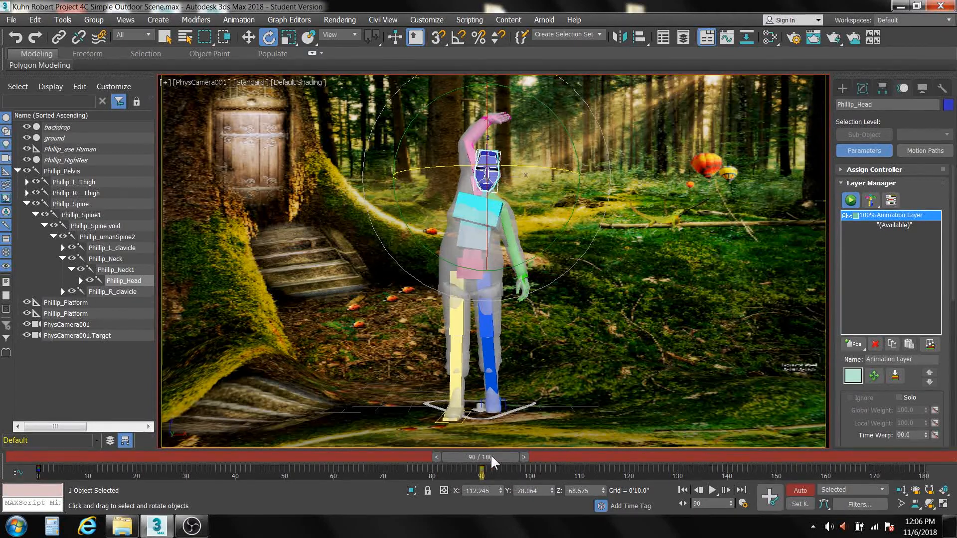
Play back the animation and, at frame 151, tilt the head slightly away from the raised arm
drag(491, 456, 32, 447)
key(slash)
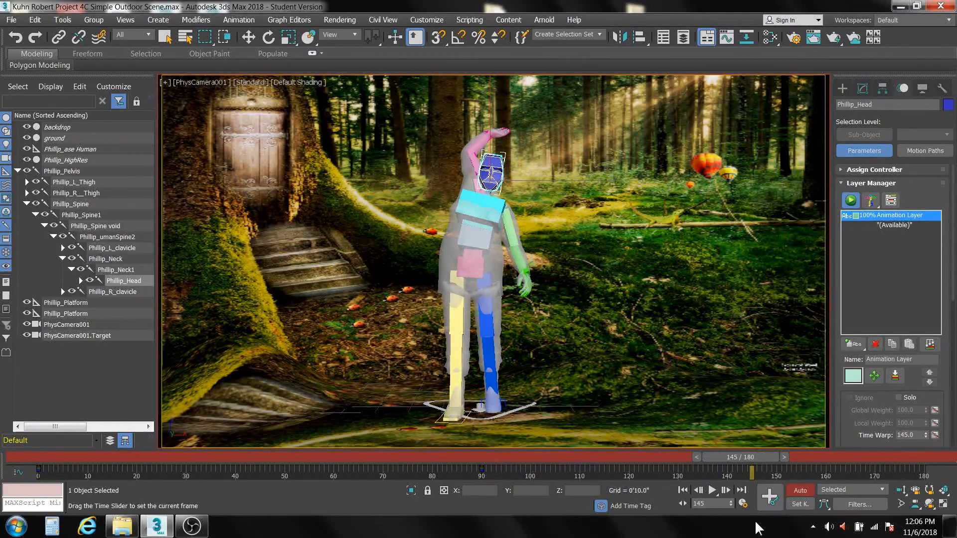
key(e)
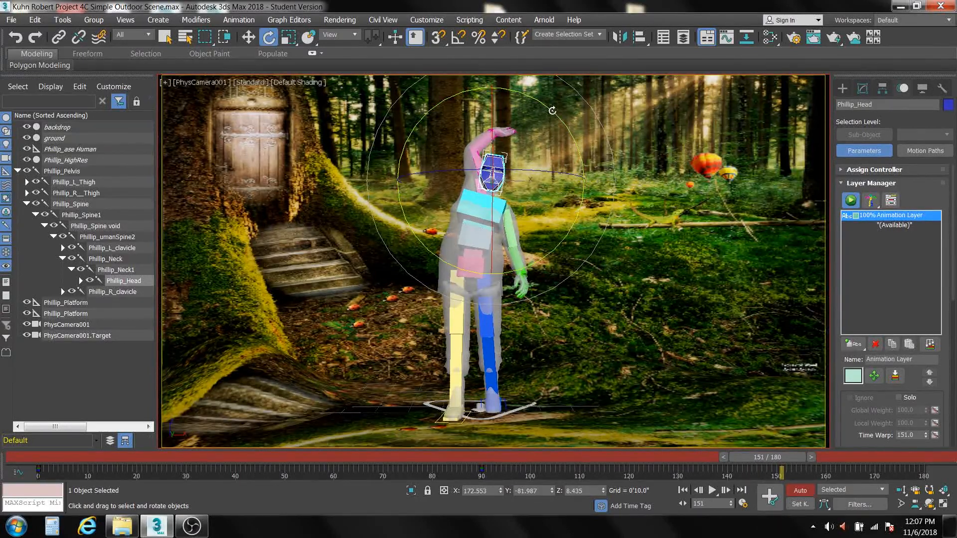
drag(552, 111, 560, 121)
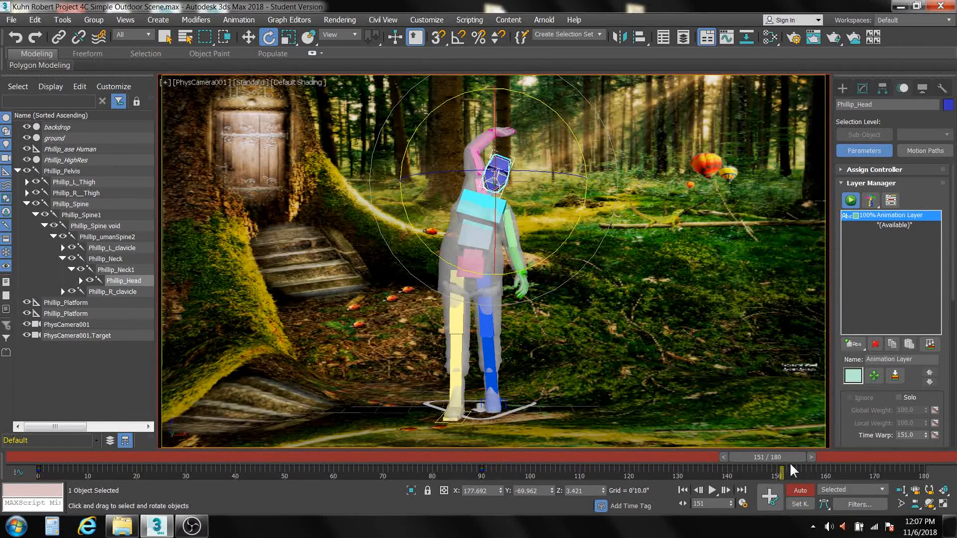
Shift Phillip_Head's key from frame 151 to frame 150 and turn the head slightly at frame 180
drag(787, 457, 927, 453)
key(e)
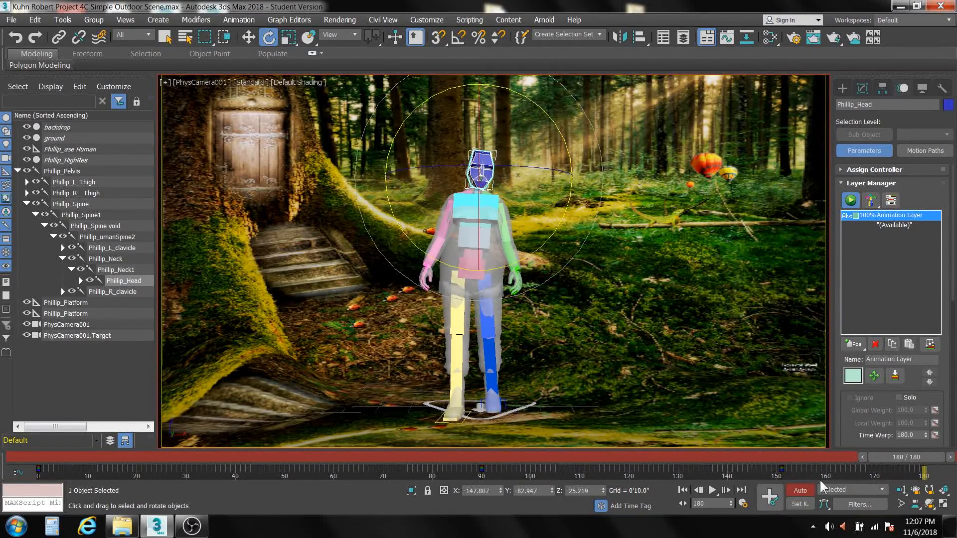
drag(782, 468, 777, 469)
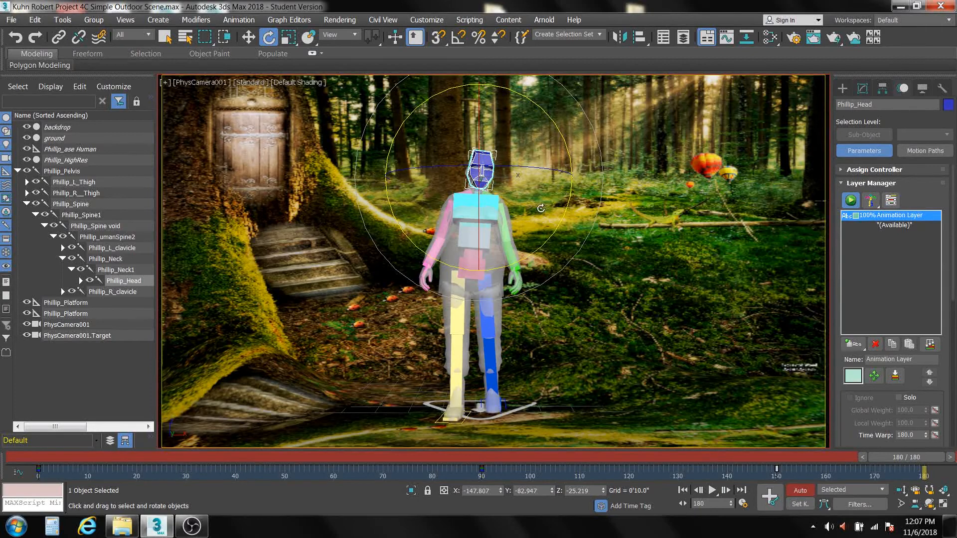
drag(505, 156, 552, 121)
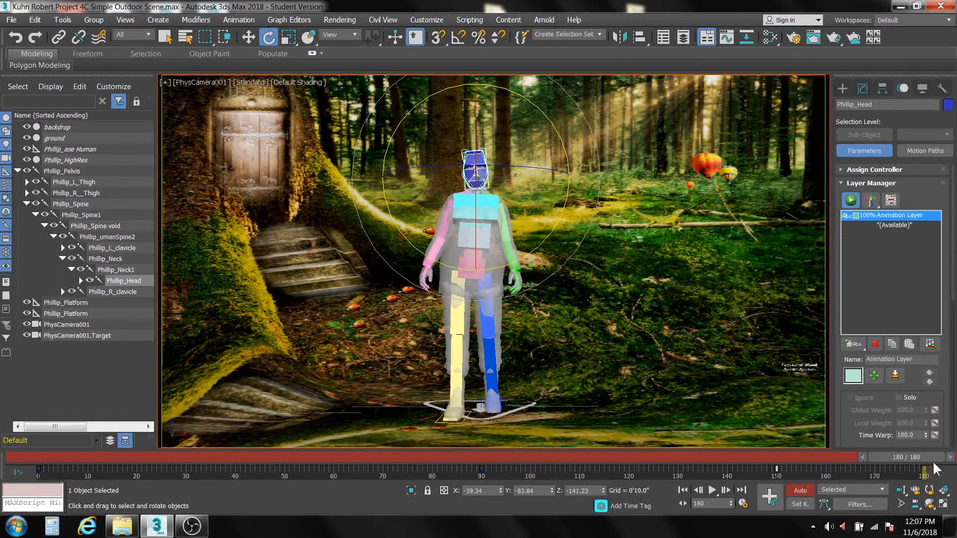
Finish the head animation at frame 180 and turn off Auto Key mode
drag(917, 456, 922, 481)
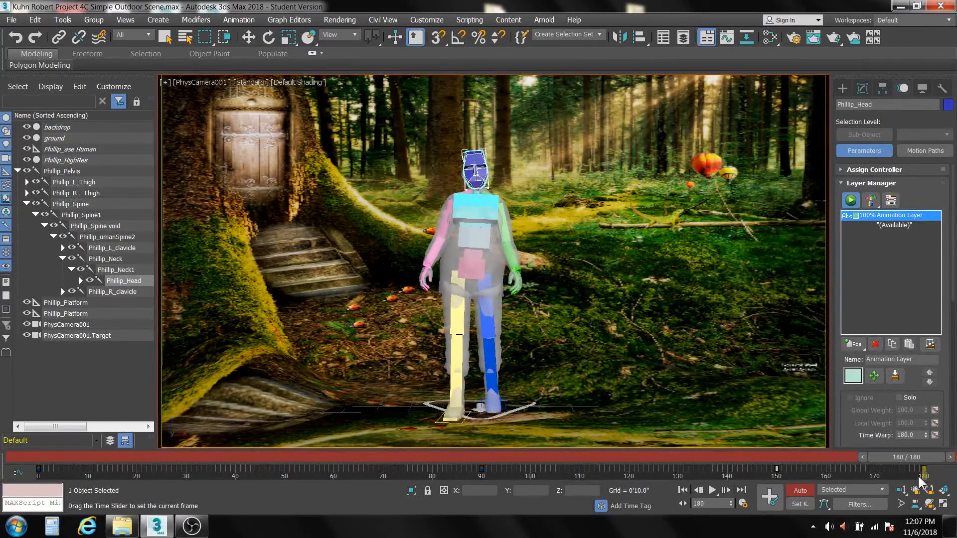
key(e)
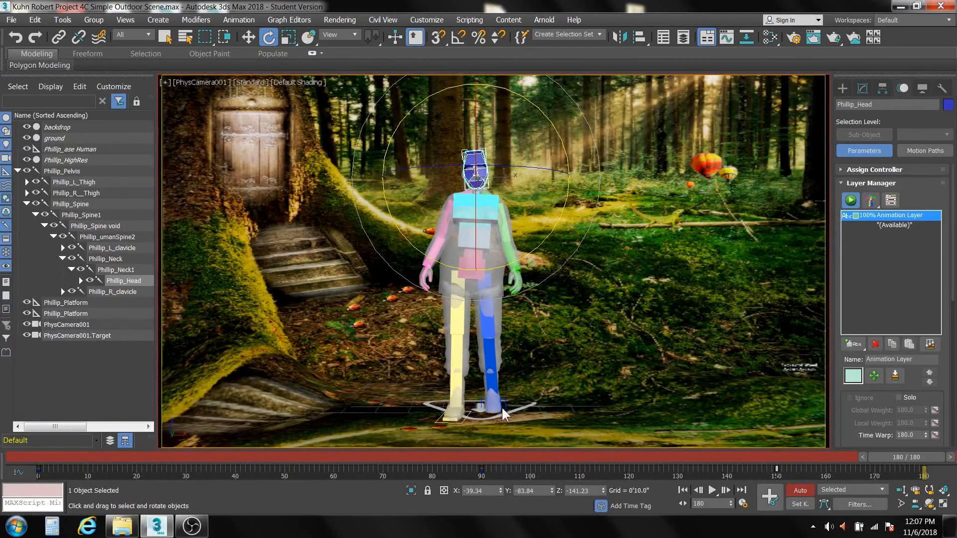
click(800, 491)
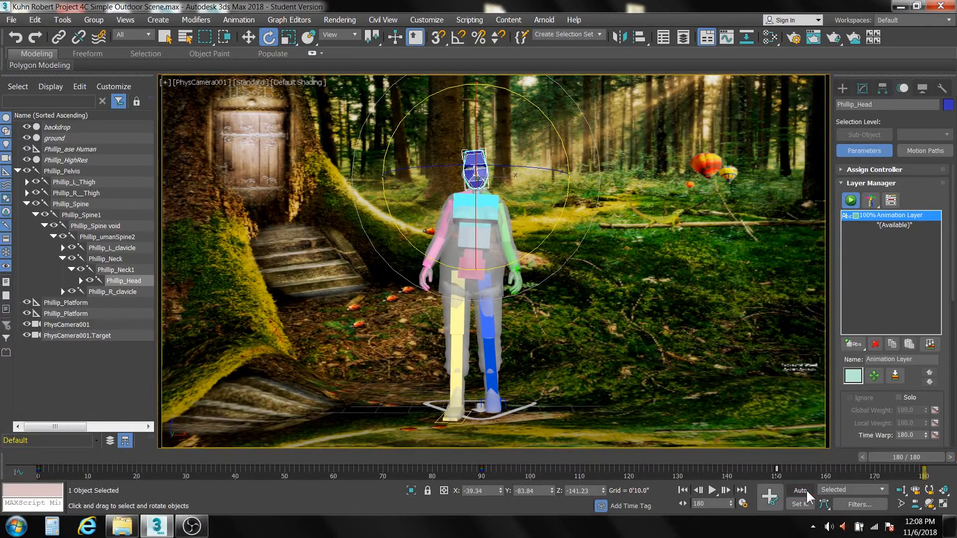
Switch to File Explorer and open the Colored Models folder inside Art > 3d Models
click(124, 527)
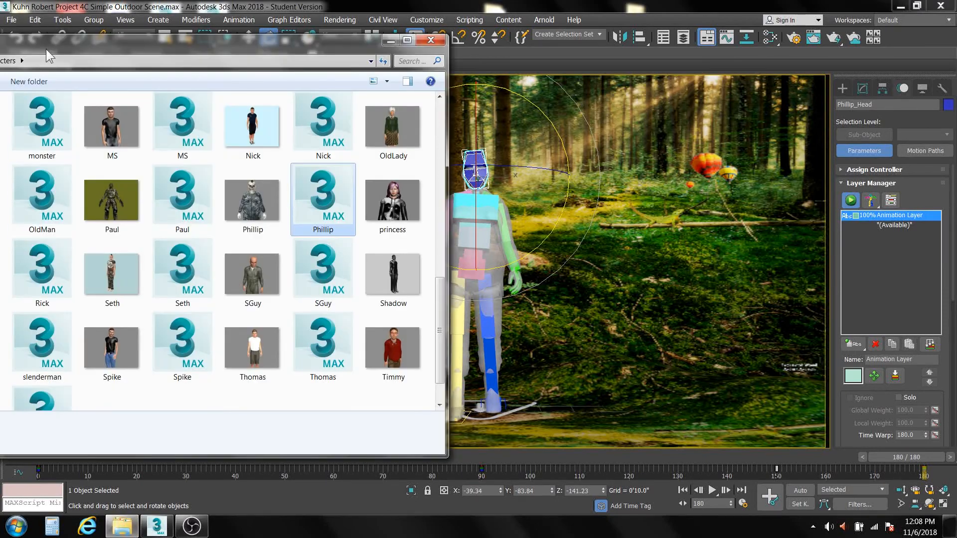
drag(62, 44, 254, 41)
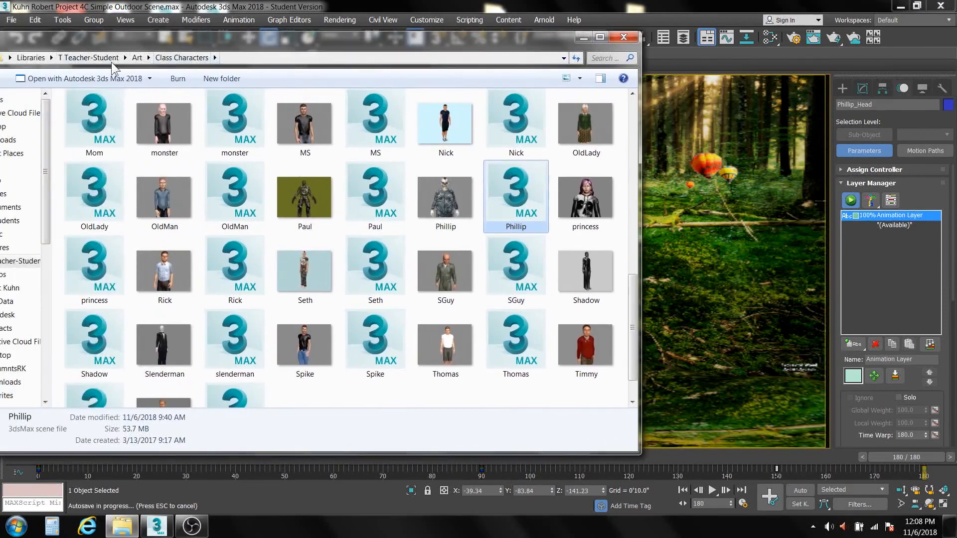
click(137, 58)
click(102, 140)
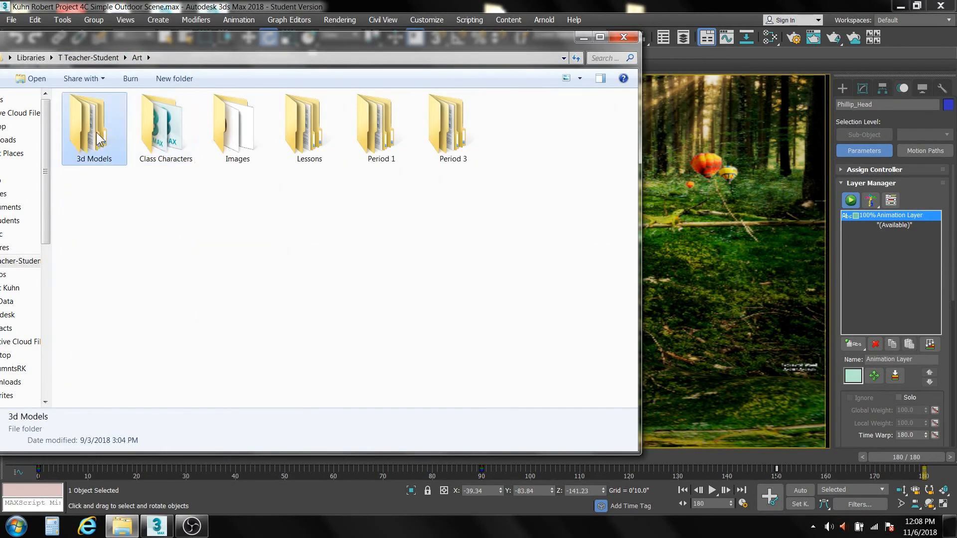
double_click(101, 140)
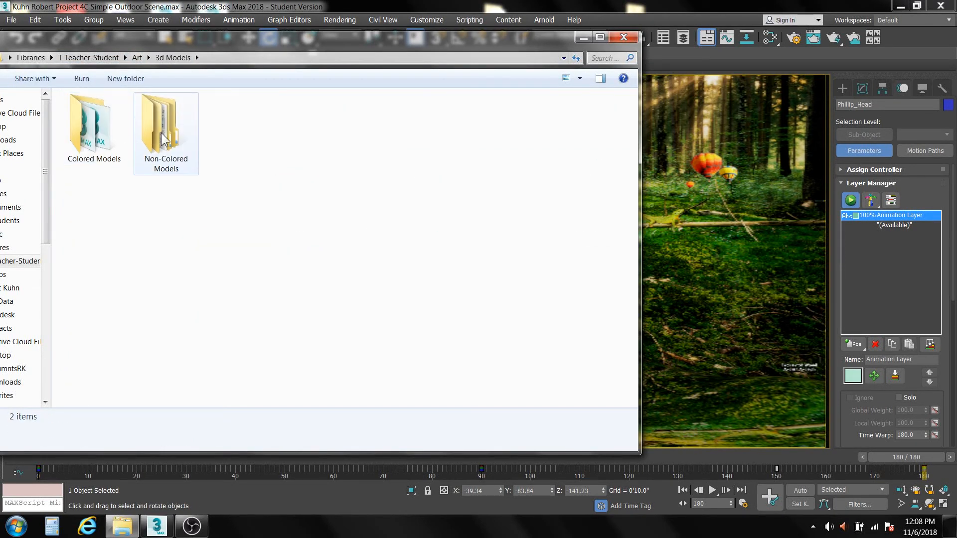
double_click(101, 147)
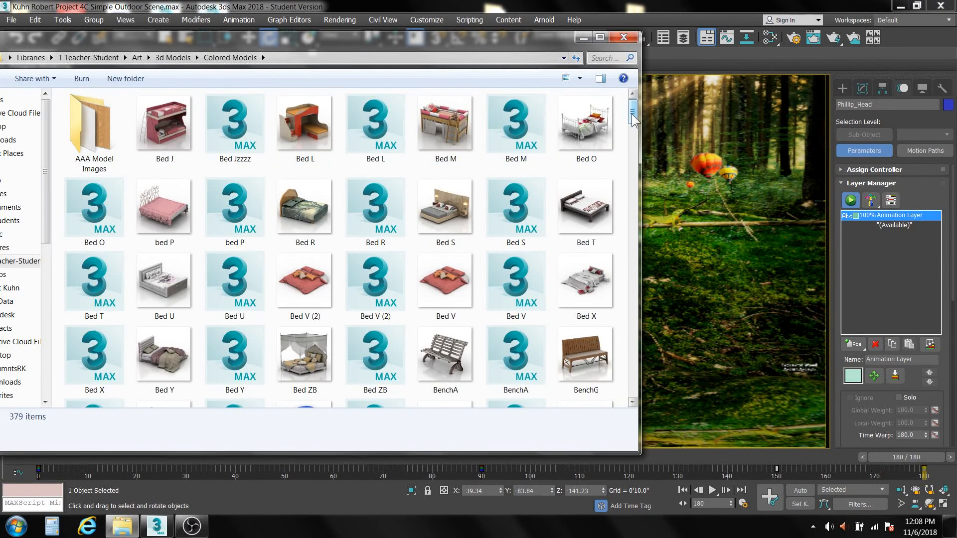
Find the Lilac2a 3ds Max file and merge it into the forest scene
drag(633, 114, 634, 390)
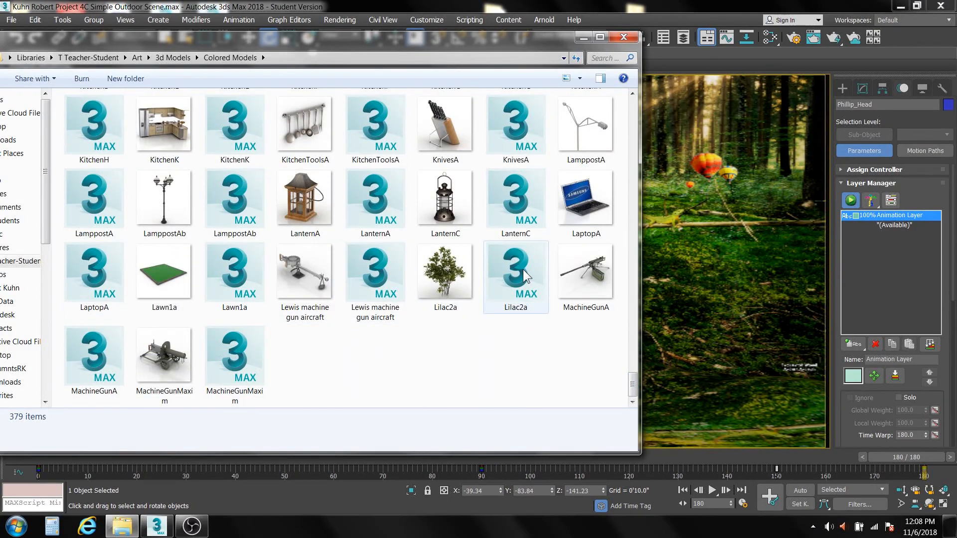
drag(521, 273, 697, 381)
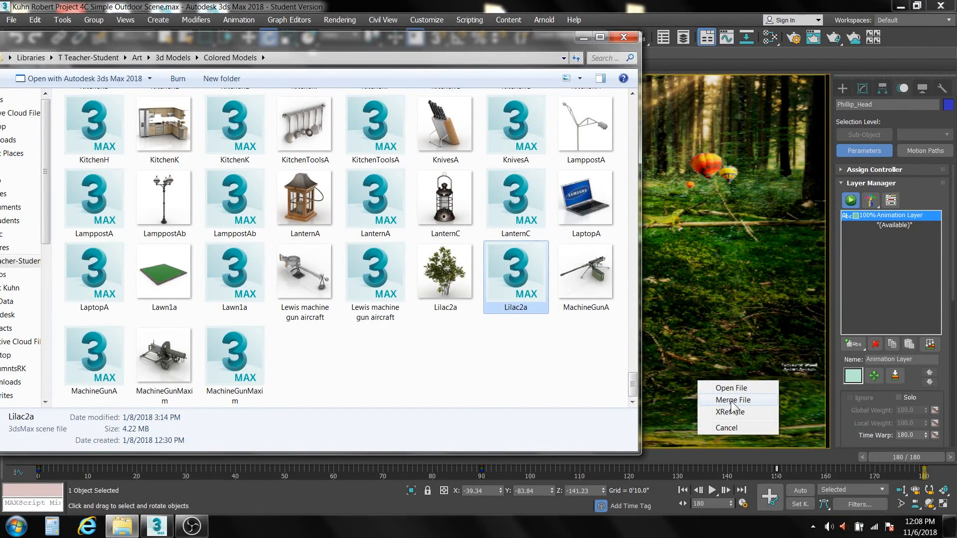
click(726, 400)
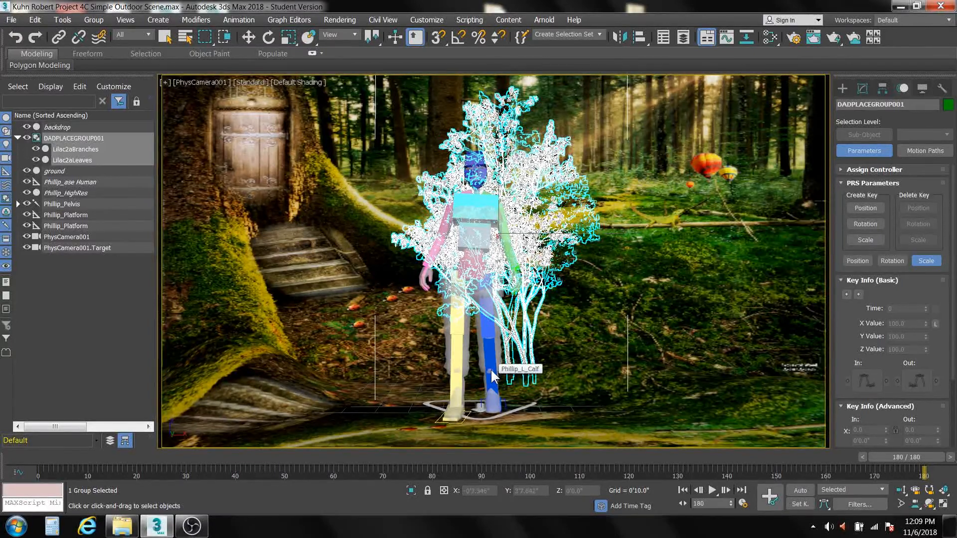
Ungroup the merged lilac and move it beside Phillip and closer to the camera, fine-tuning its sideways position and height in the PhysCamera001 view
click(247, 35)
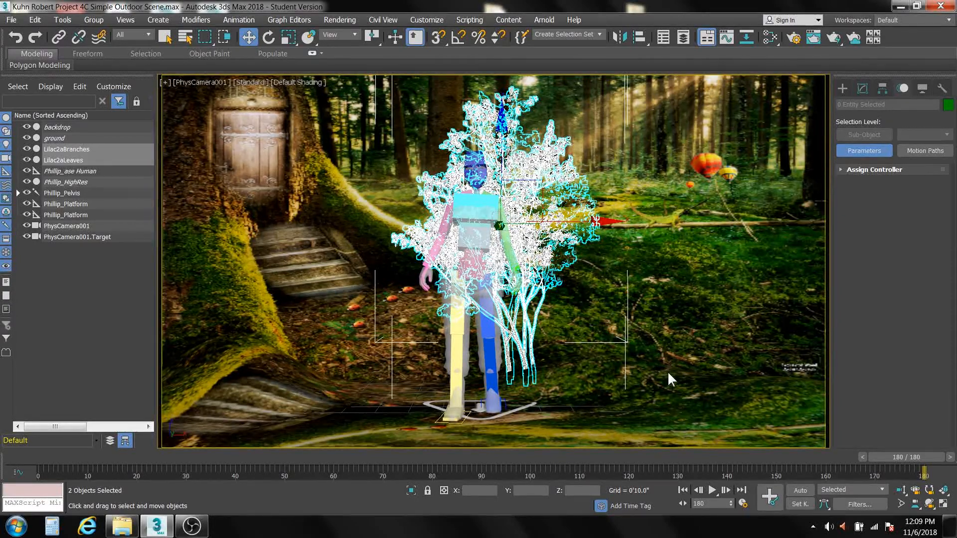
key(t)
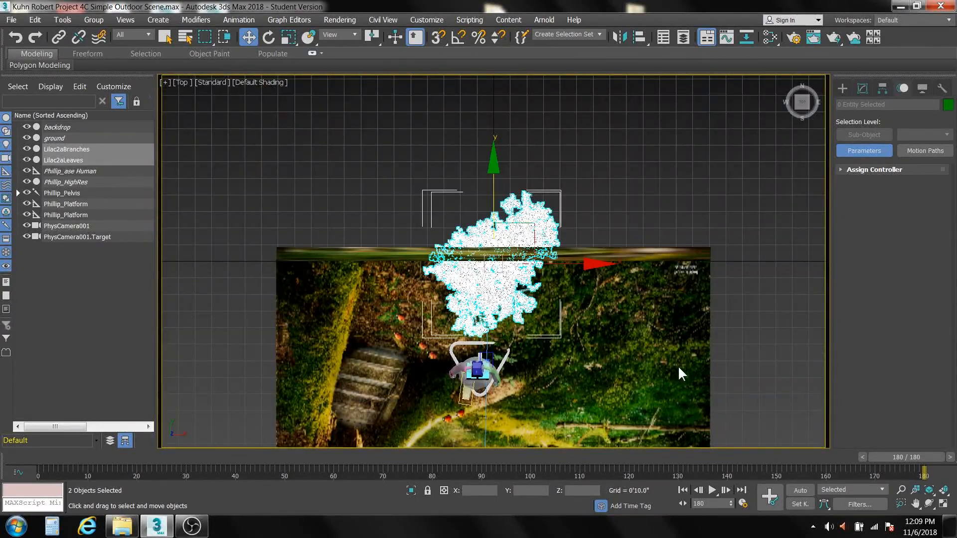
middle_drag(679, 369, 616, 216)
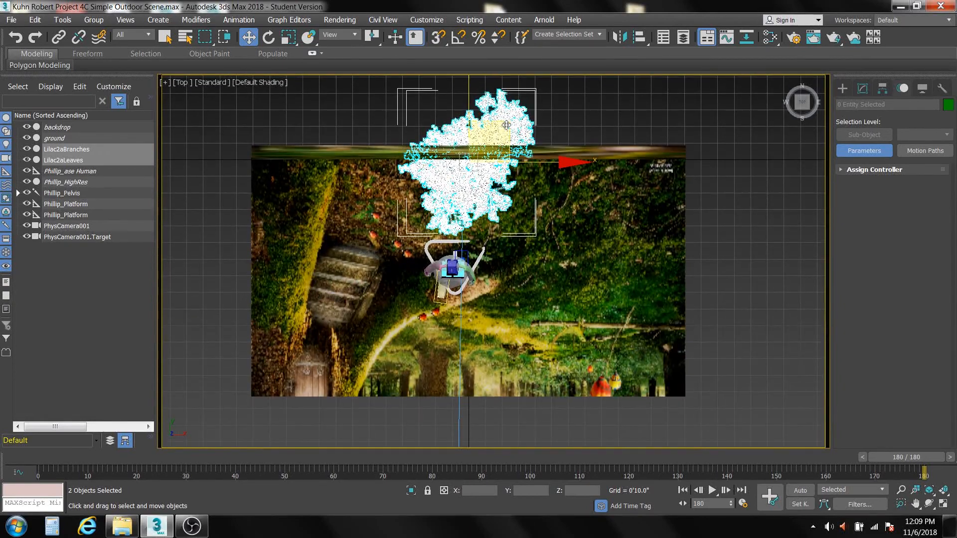
drag(507, 127, 620, 309)
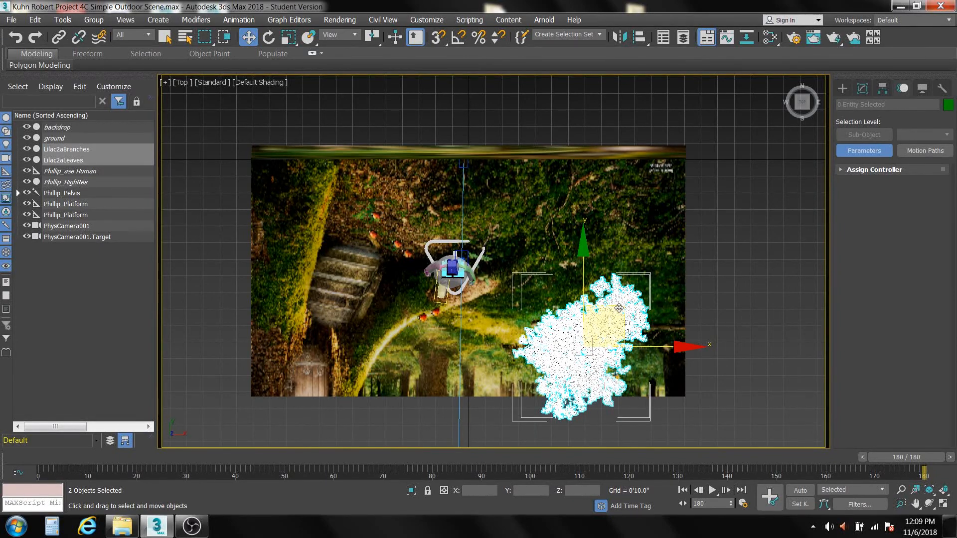
key(c)
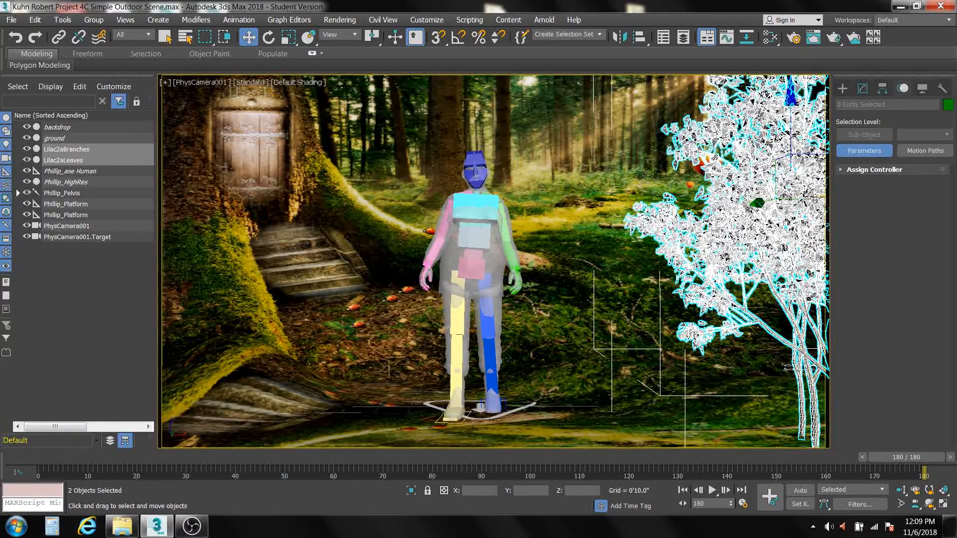
drag(803, 198, 728, 198)
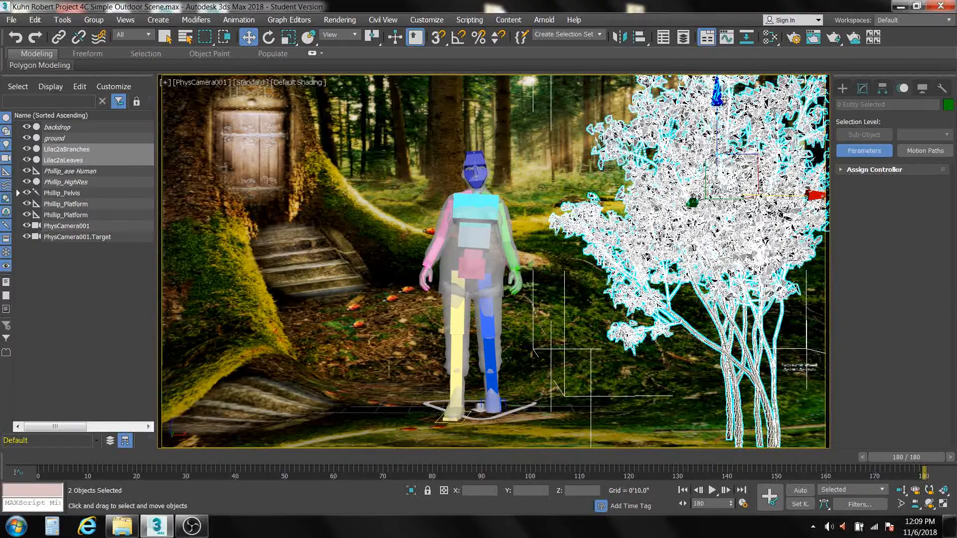
drag(716, 95, 716, 107)
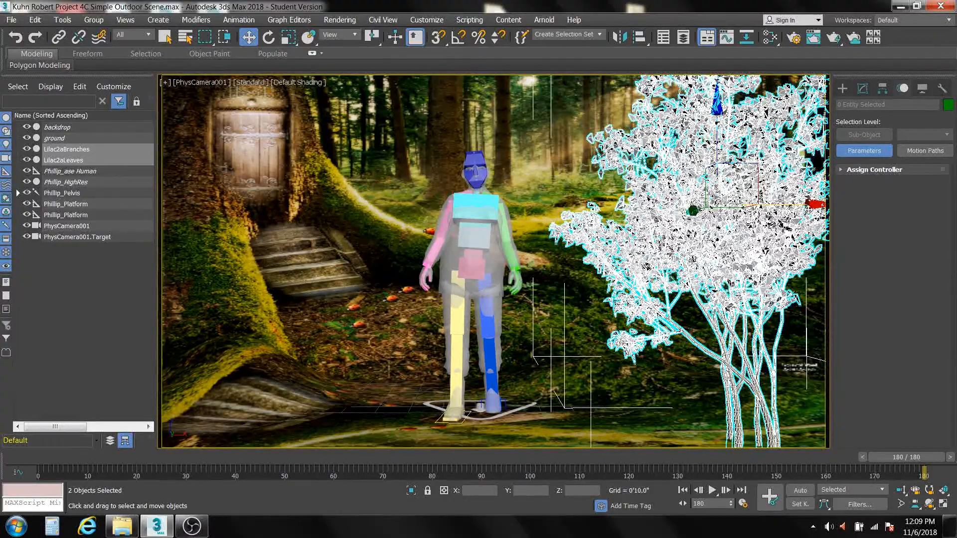
Clone the lilac as one copy on Phillip's other side and lower it until only its crown rises above the ground like a bush
mouse_move(820, 203)
mouse_down()
mouse_move(470, 207)
mouse_move(346, 228)
mouse_up()
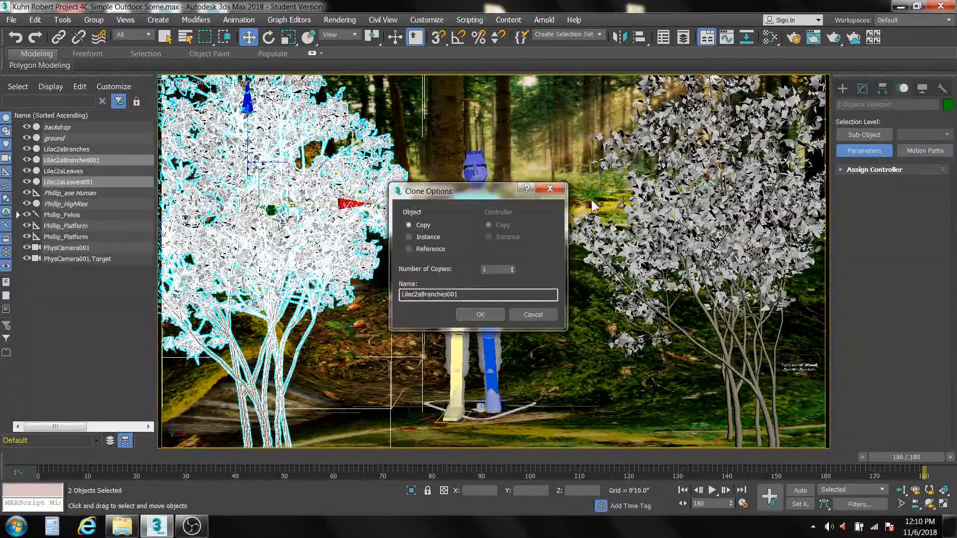
click(480, 314)
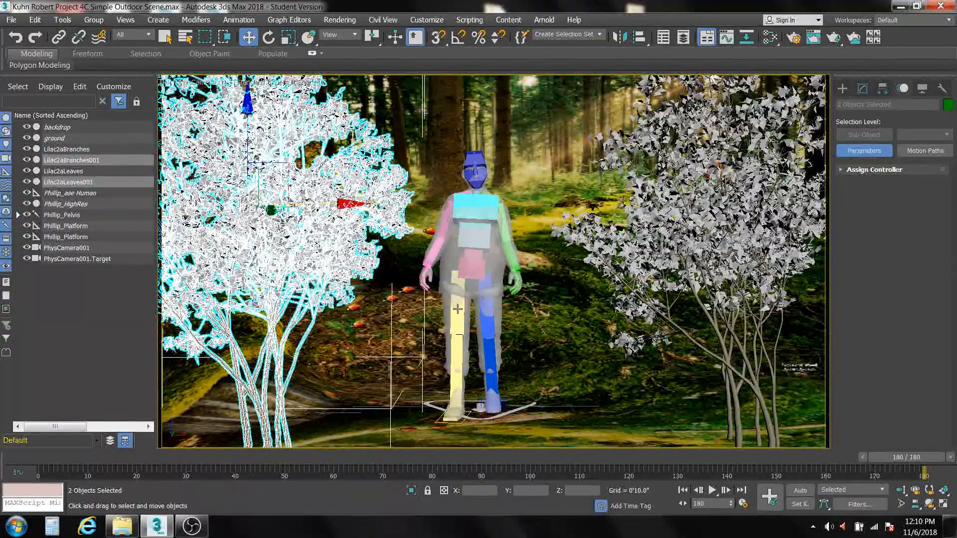
mouse_move(248, 109)
mouse_down()
mouse_move(189, 433)
mouse_move(182, 394)
mouse_move(180, 347)
mouse_move(261, 350)
mouse_move(304, 447)
mouse_move(306, 433)
mouse_up()
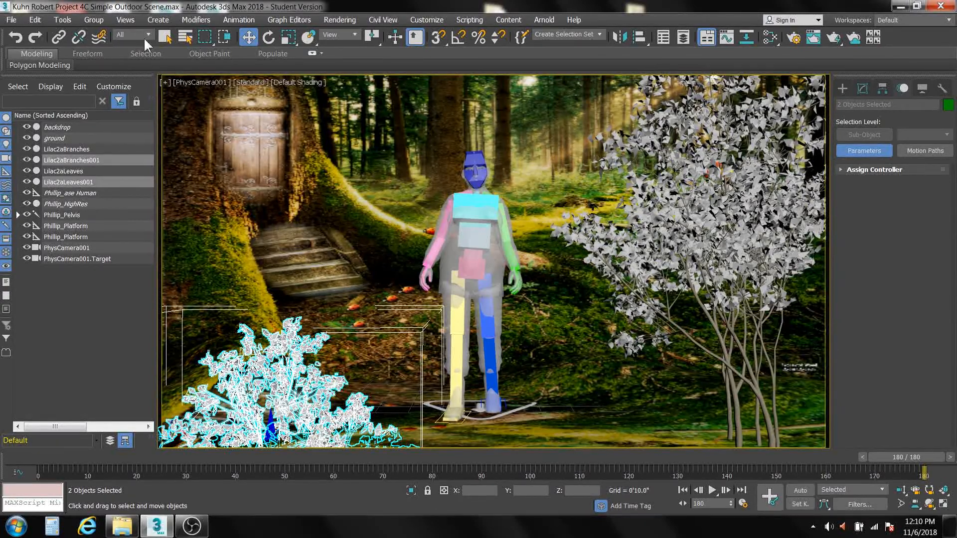
Select Lilac2aBranches001 on its own and enter the Vertex level of its Editable Mesh
click(165, 35)
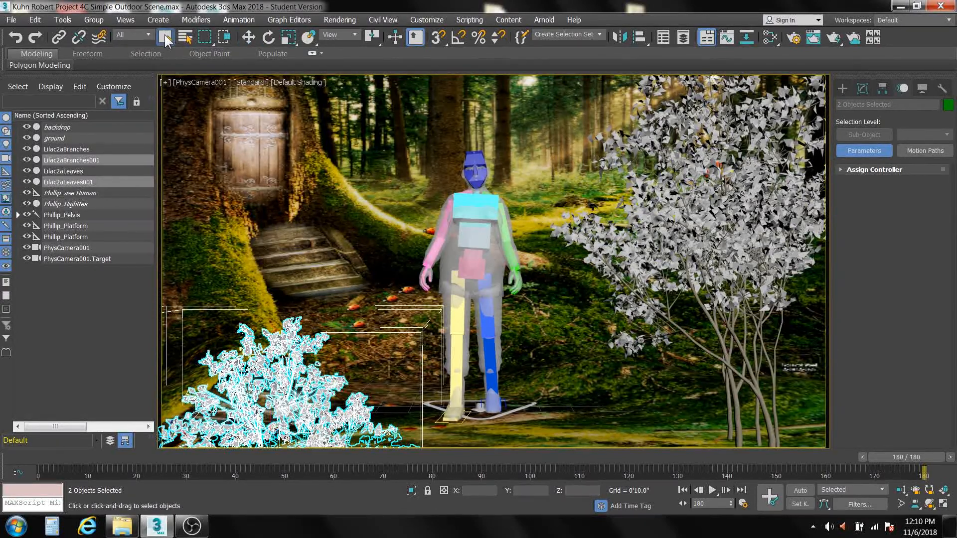
click(861, 89)
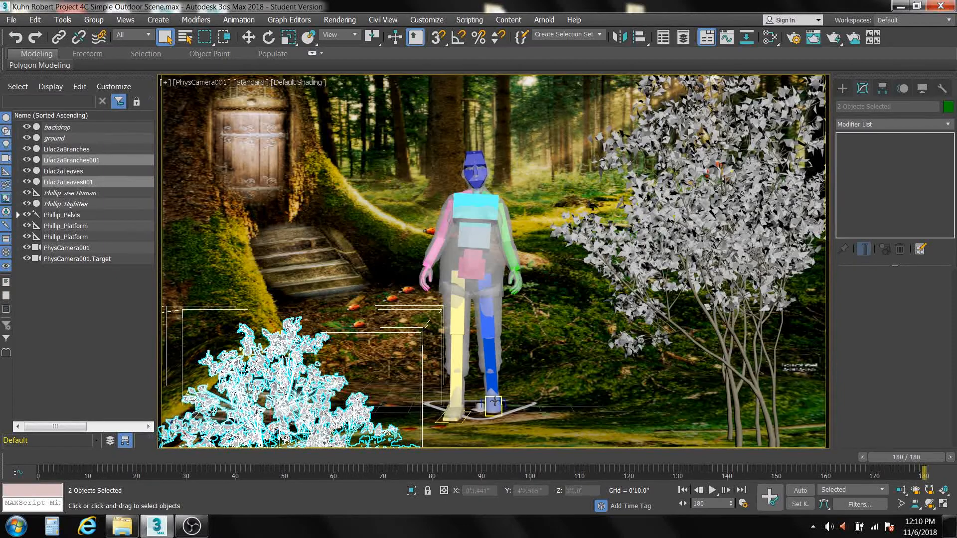
click(540, 416)
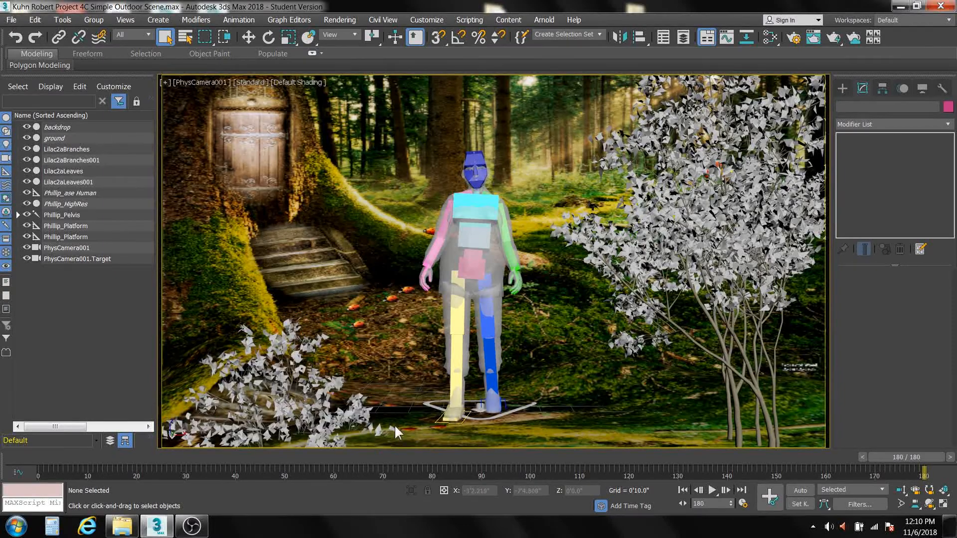
click(317, 395)
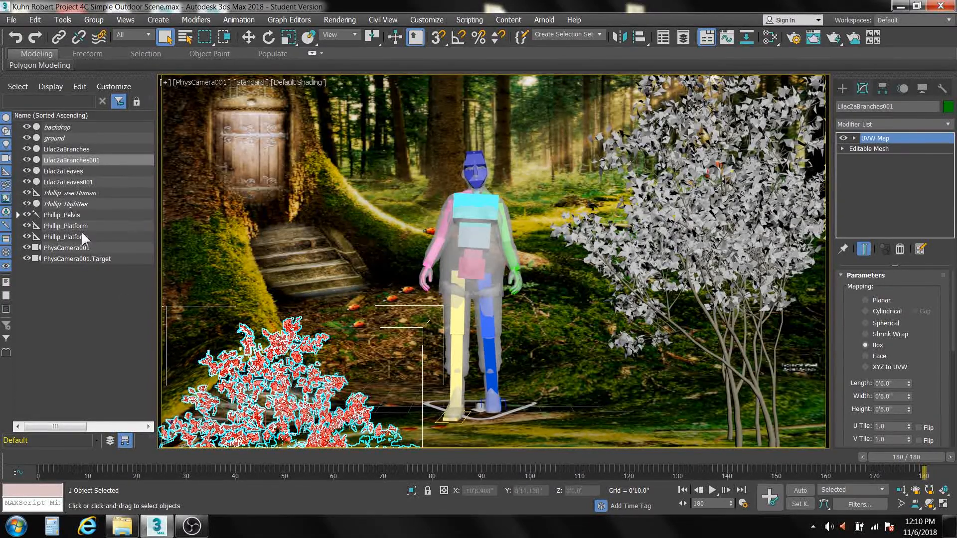
click(82, 171)
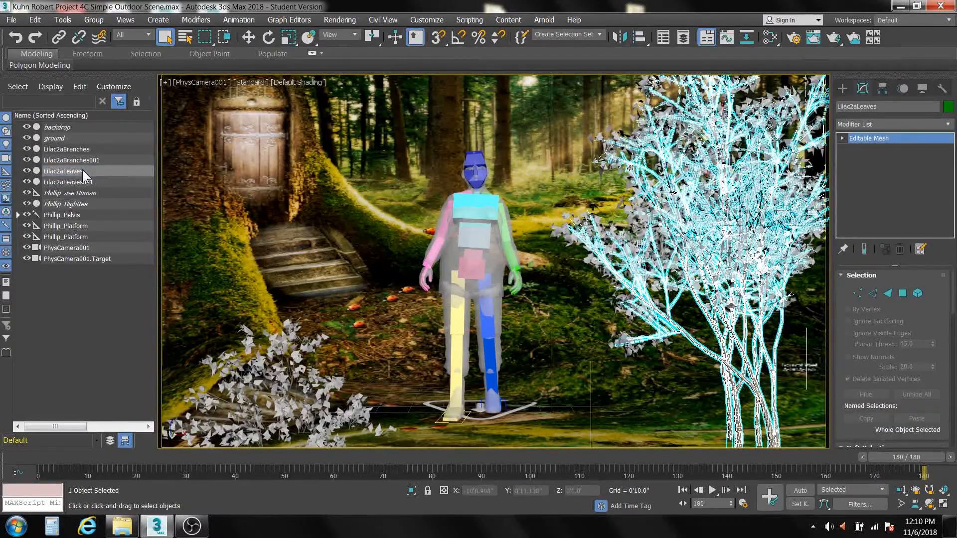
click(85, 160)
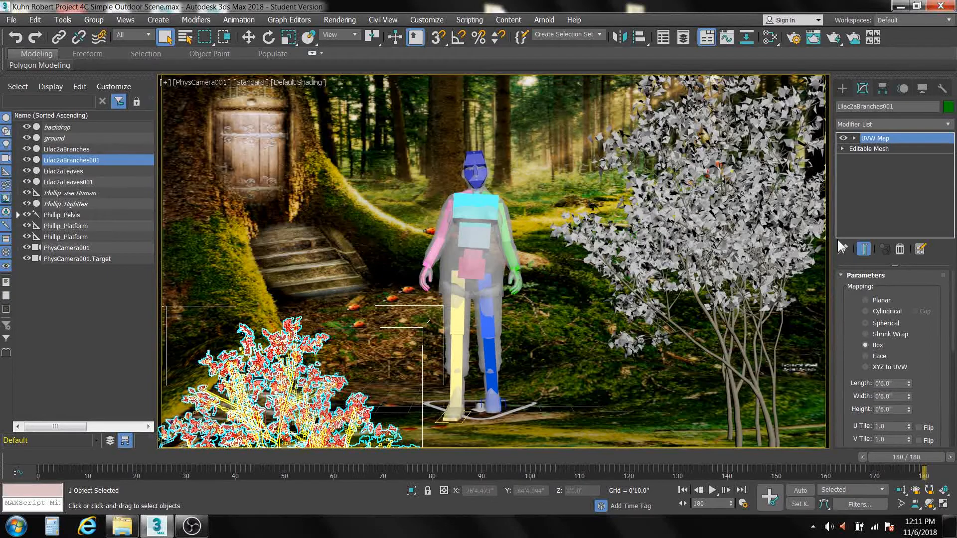
click(842, 148)
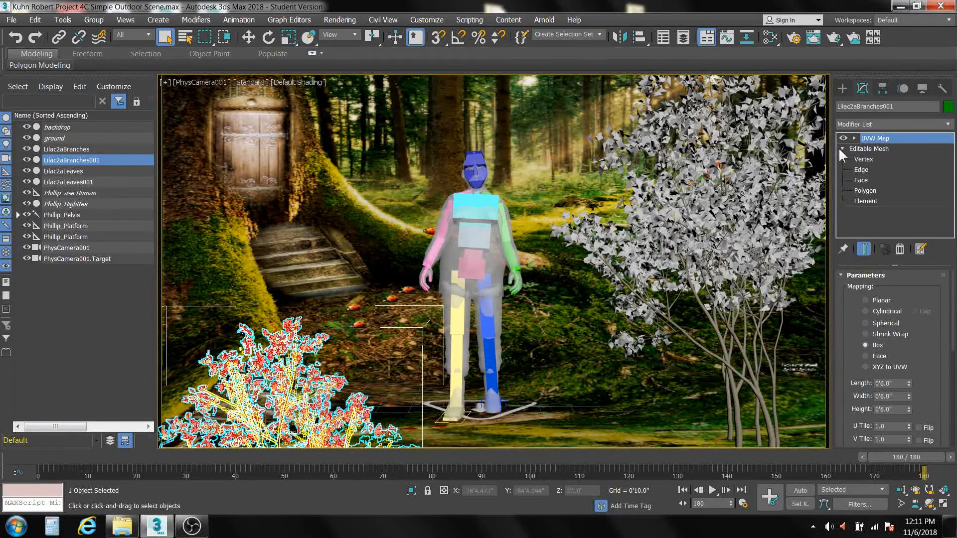
click(863, 159)
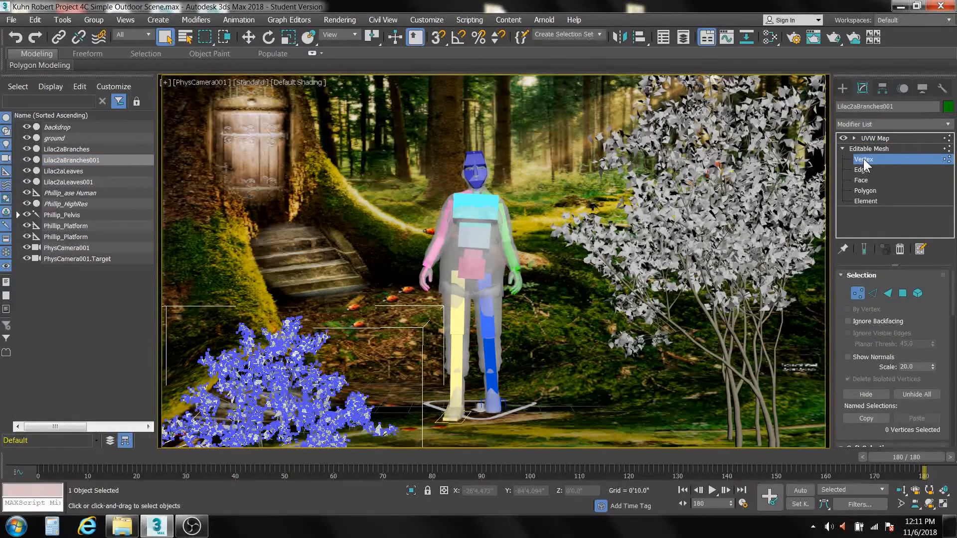
Select the lowered lilac's vertices that show in the camera view and invert the vertex selection
click(164, 38)
drag(408, 286, 245, 454)
drag(166, 456, 162, 450)
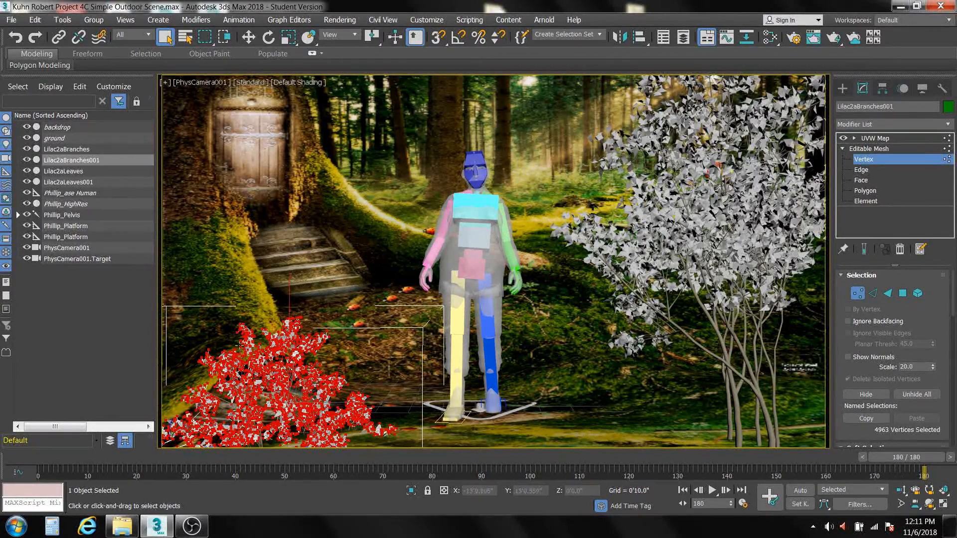
click(36, 20)
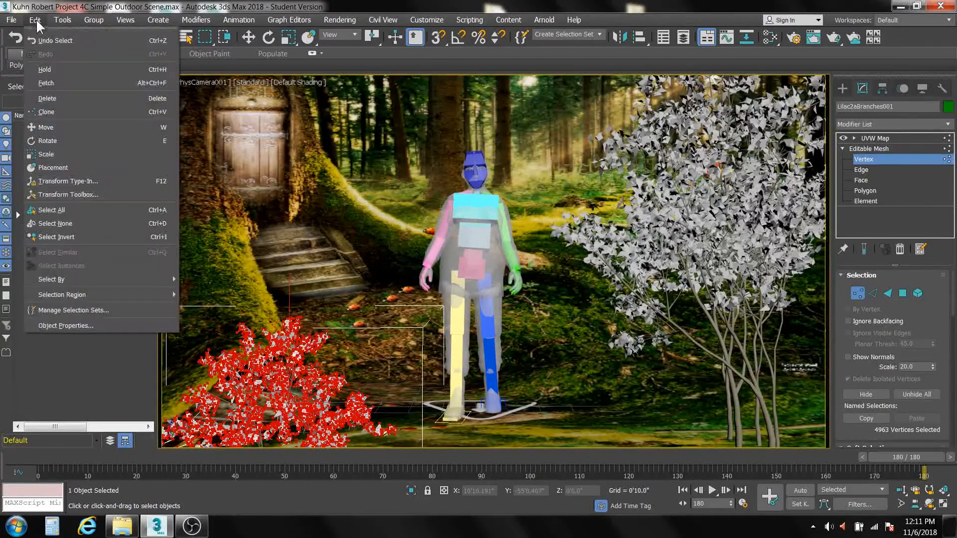
click(69, 237)
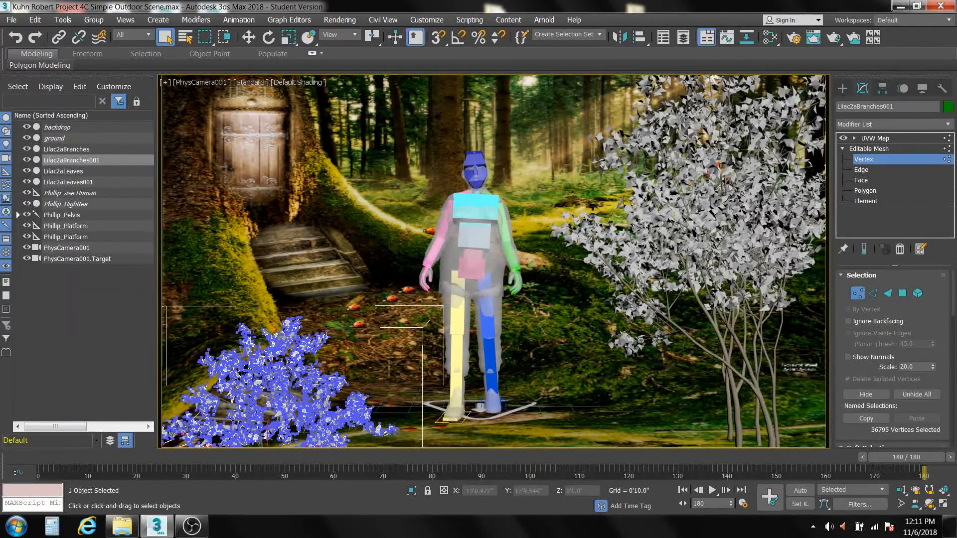
Delete the lowered lilac's inverted vertex selection and return from the Vertex level to its UVW Map modifier
key(Delete)
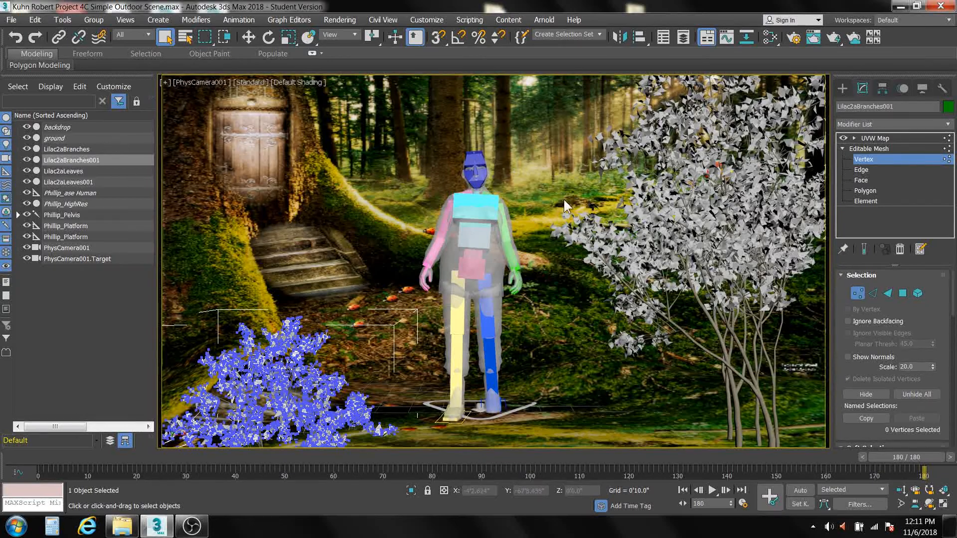
click(889, 139)
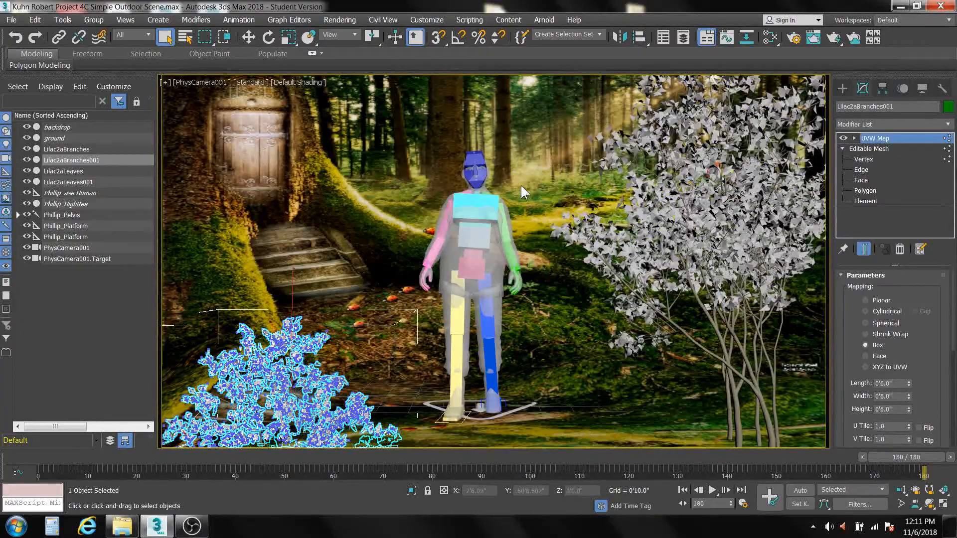
Open the full lilac tree's Lilac2a material in the Slate Material Editor and select its Map #19 bitmap node
click(693, 218)
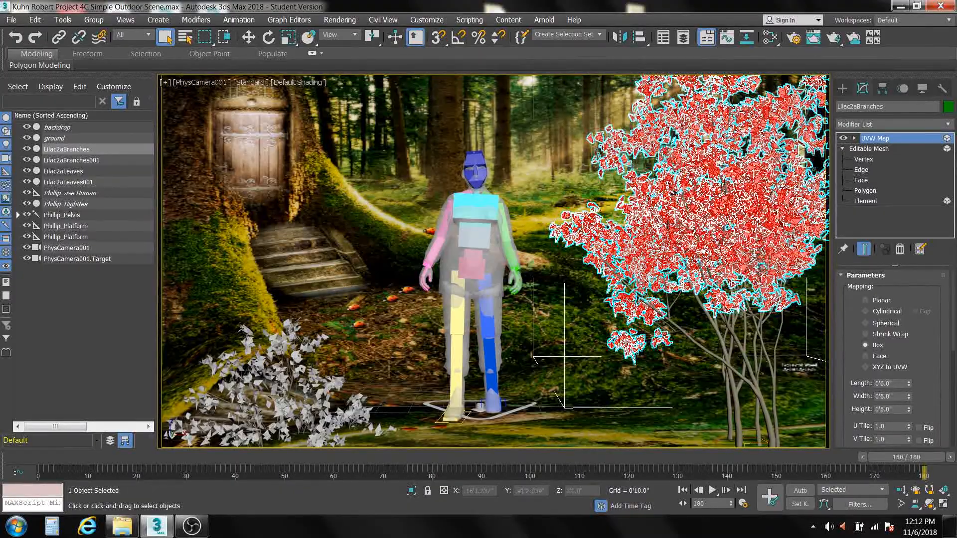
click(770, 37)
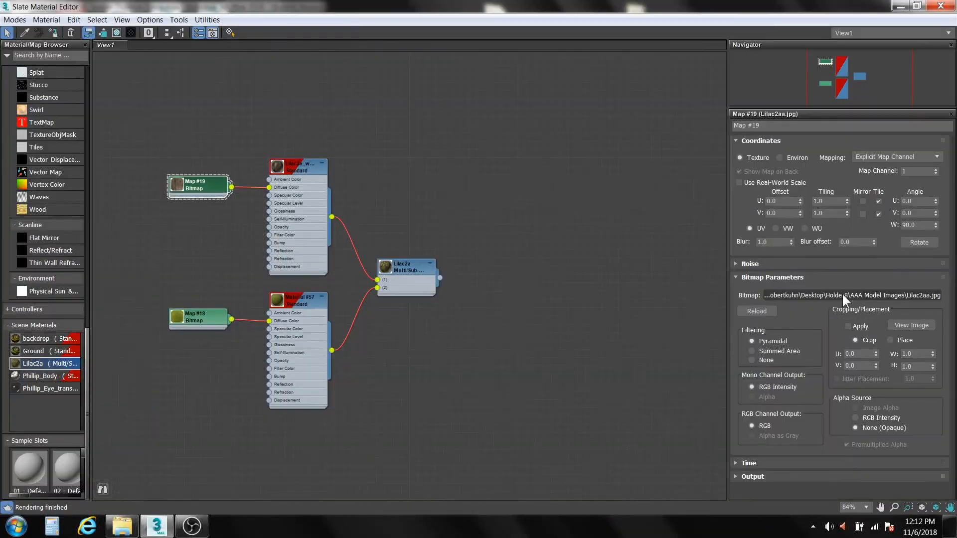
middle_drag(252, 236, 324, 222)
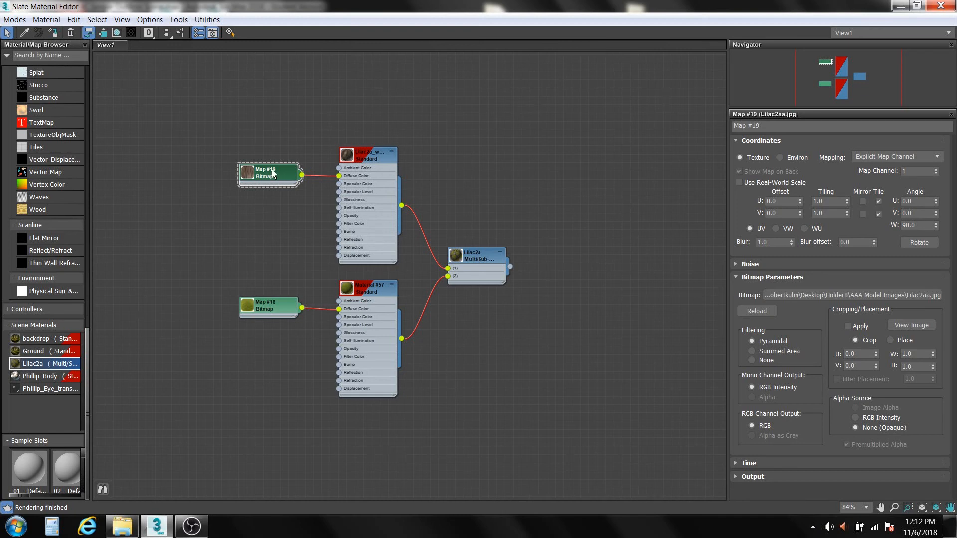
click(298, 242)
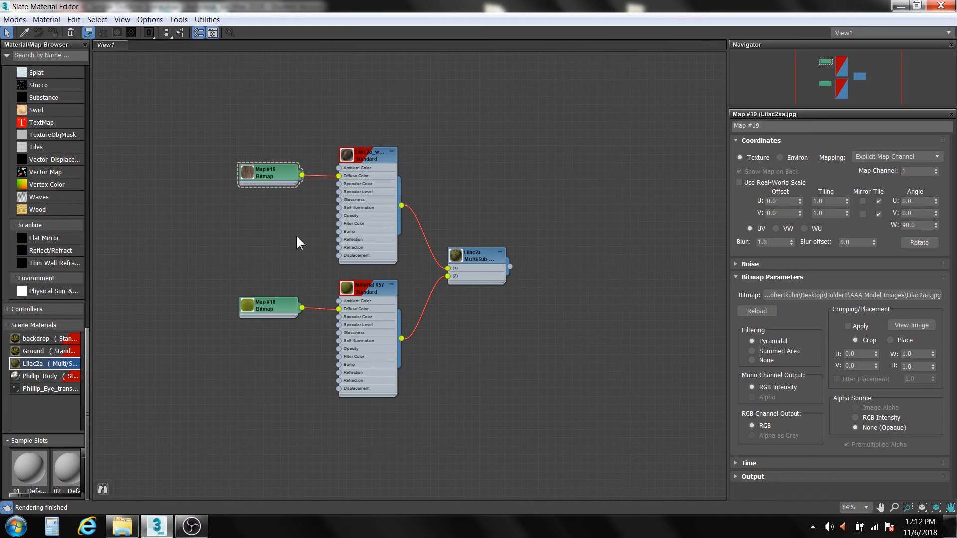
click(266, 176)
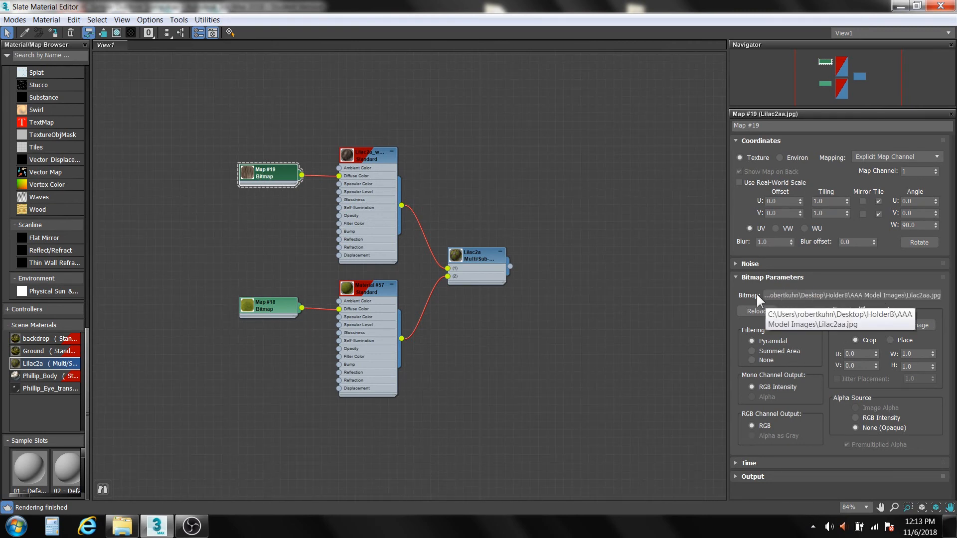
Relink Map #19 to Lilac2aa in the T Teacher-Student library's Art folder, under 3d Models, Colored Models, AAA Model Images
click(810, 294)
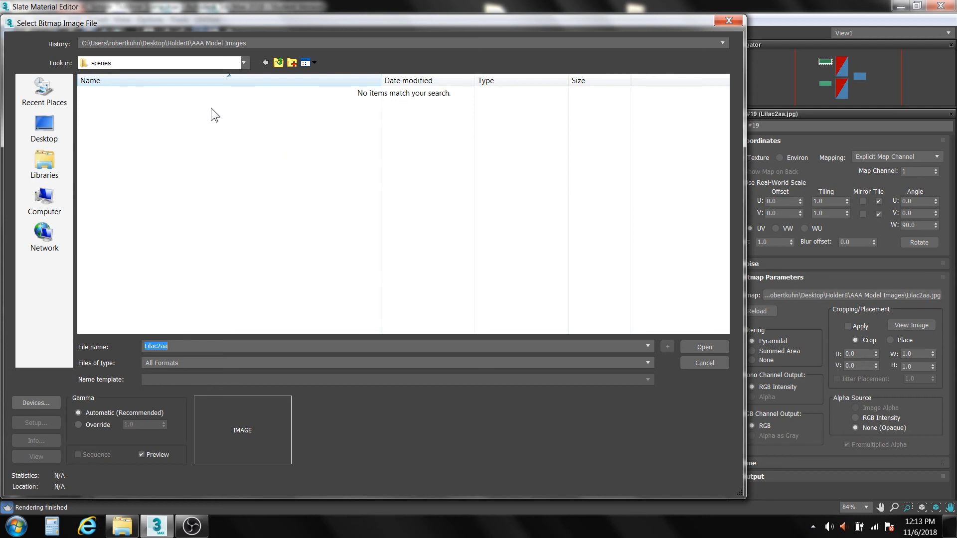
click(56, 169)
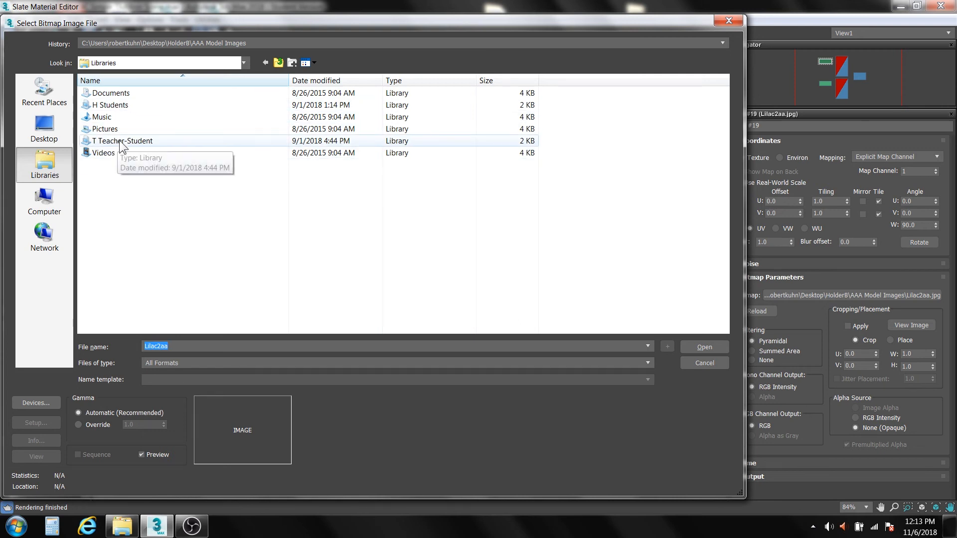
double_click(120, 141)
double_click(154, 133)
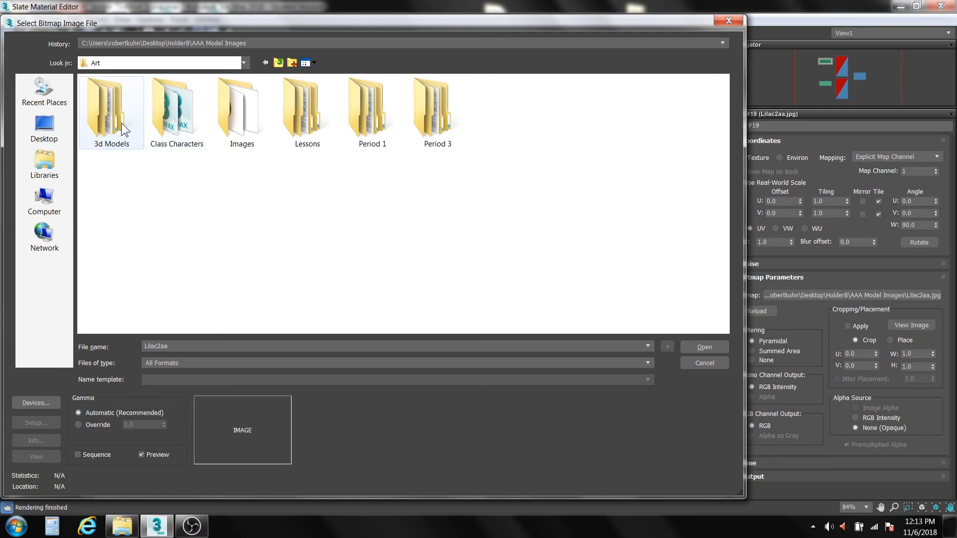
double_click(121, 123)
click(121, 123)
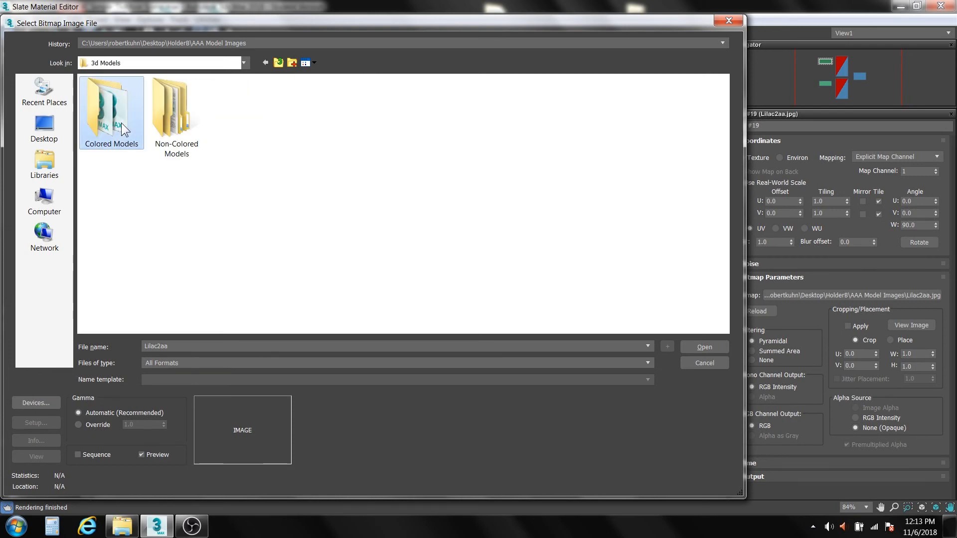
double_click(121, 122)
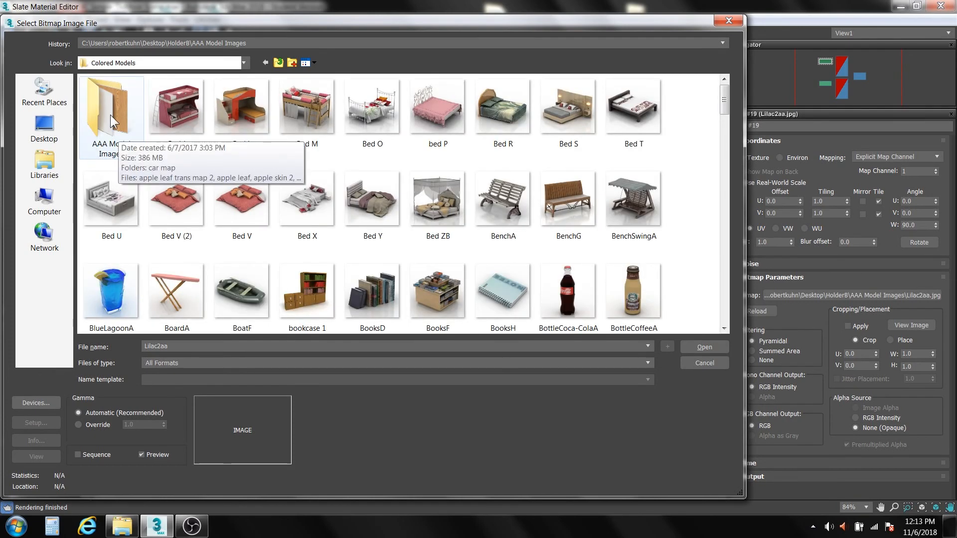
click(110, 115)
double_click(109, 114)
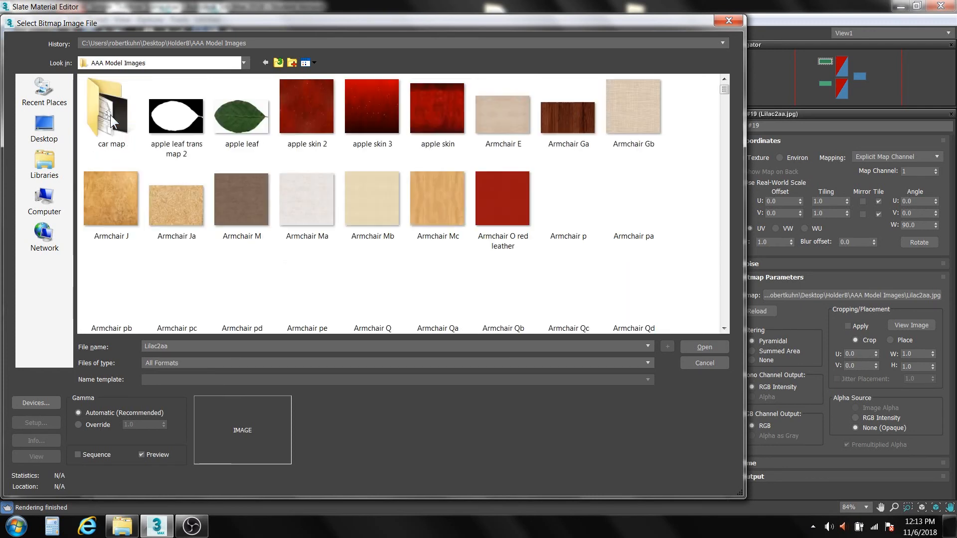
click(707, 343)
Relink the Map #18 bitmap to Lilac2ab in the AAA Model Images folder and close the Slate Material Editor
click(276, 306)
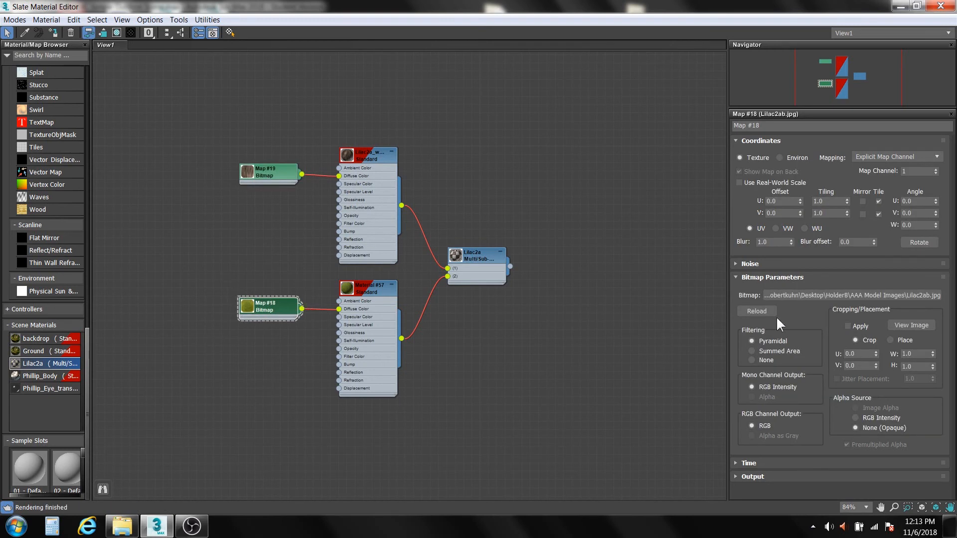
click(818, 293)
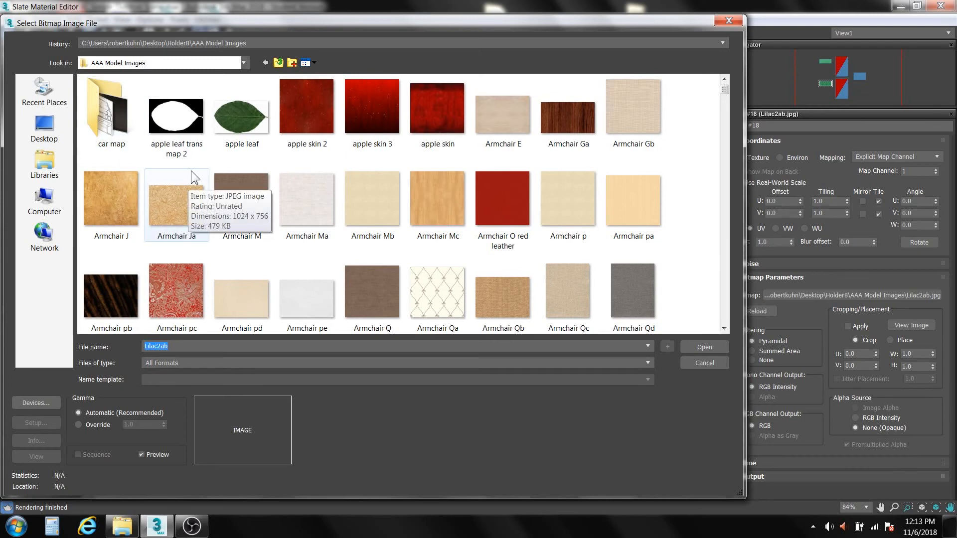
click(710, 347)
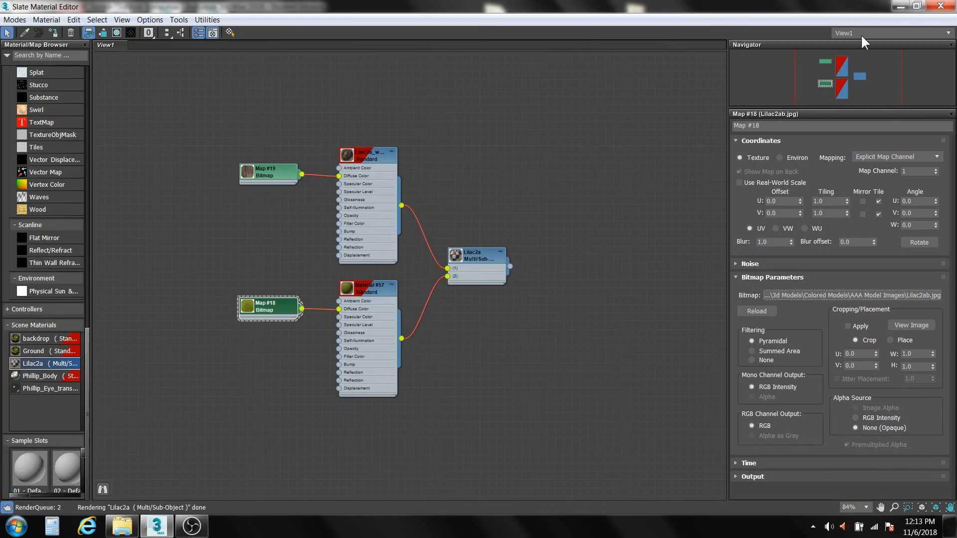
click(940, 6)
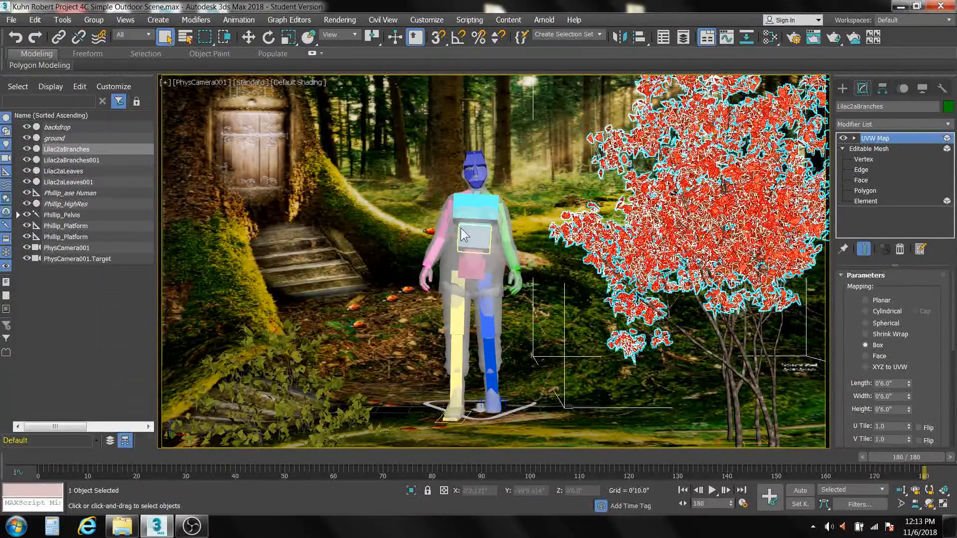
Freeze the four lilac branches and leaves objects through their Object Properties with Show Frozen in Gray turned off
click(566, 348)
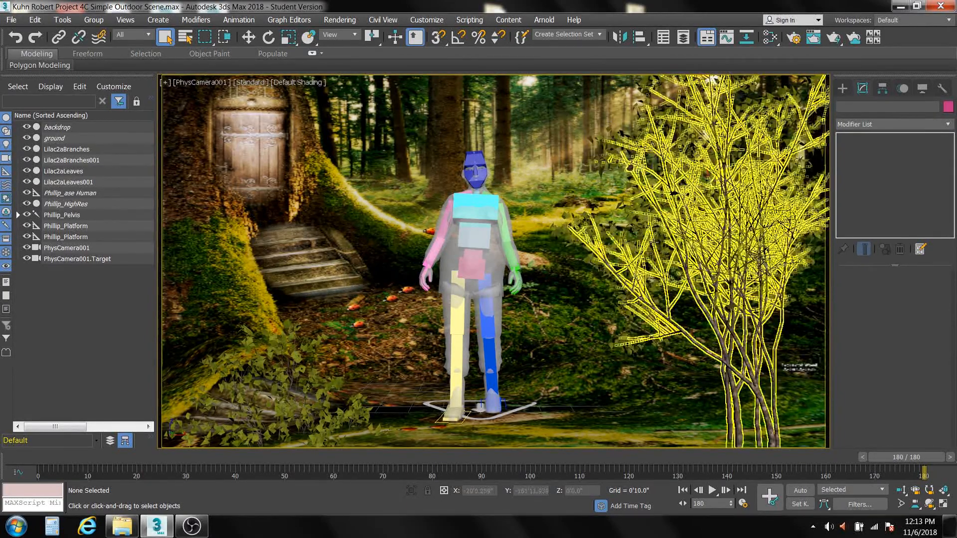
click(76, 148)
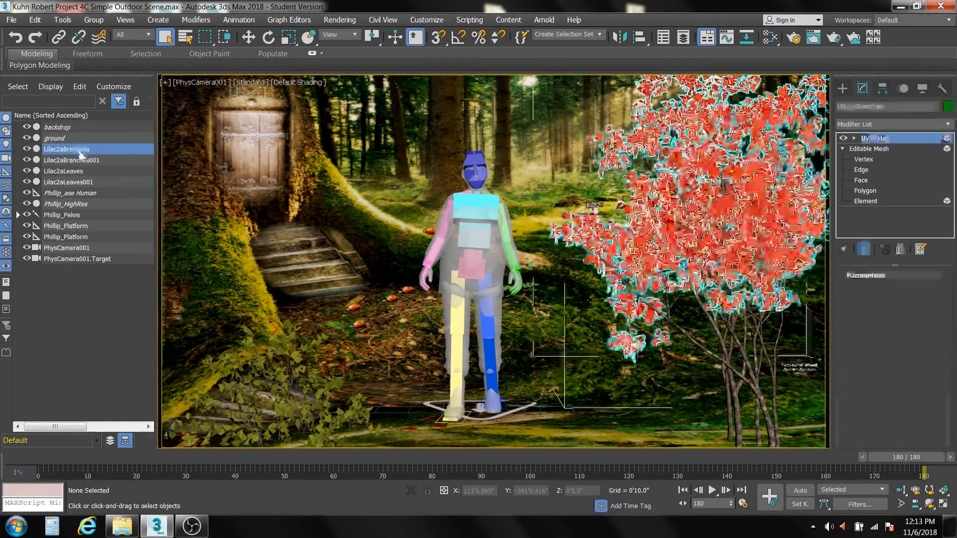
shift+click(76, 181)
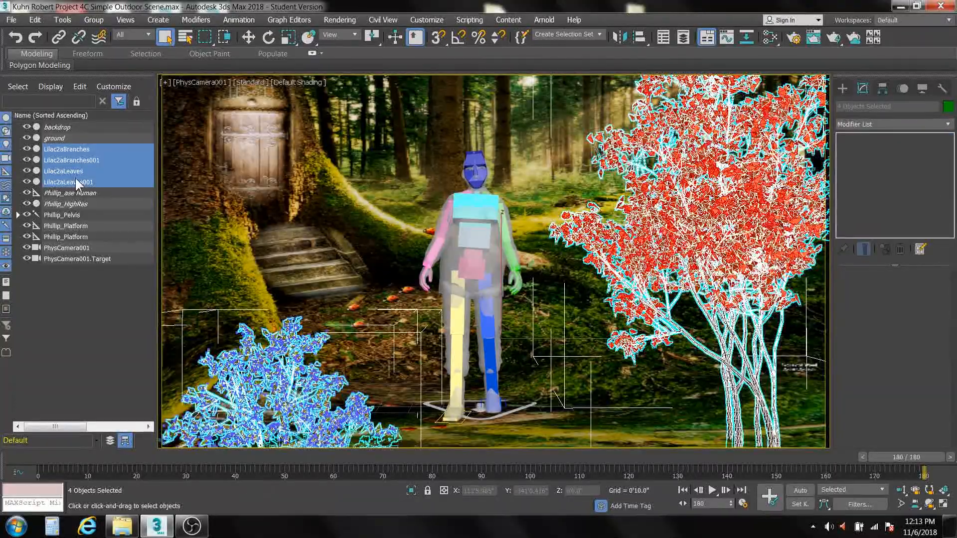
right_click(285, 202)
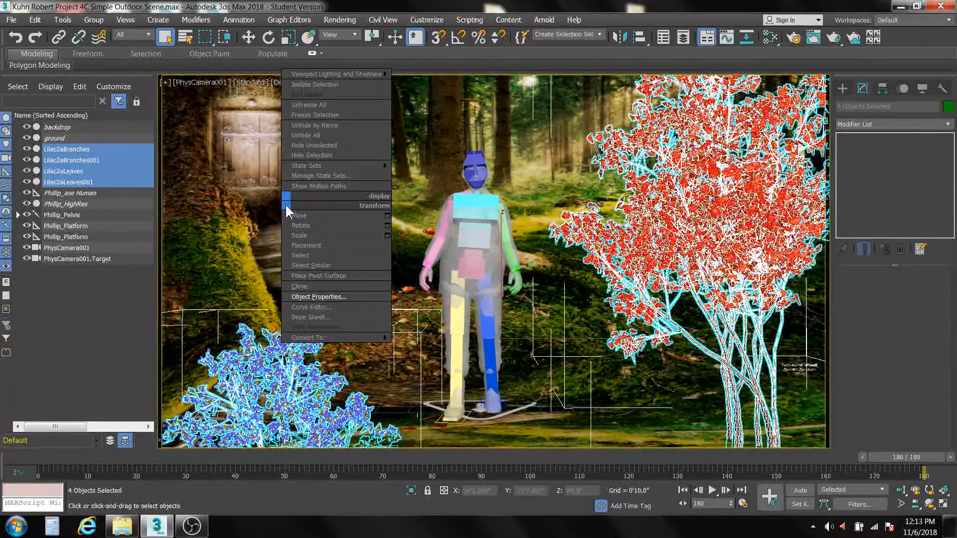
click(317, 297)
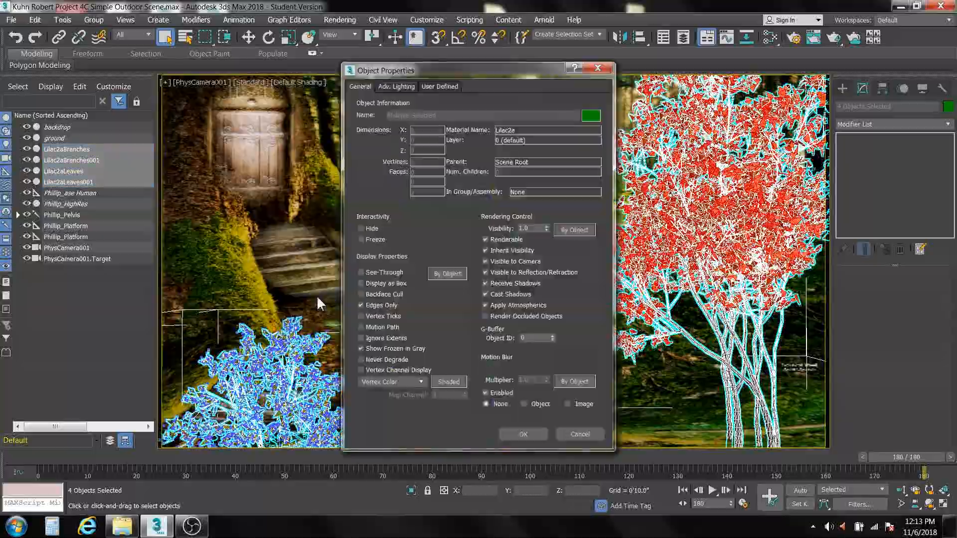
click(361, 348)
click(363, 239)
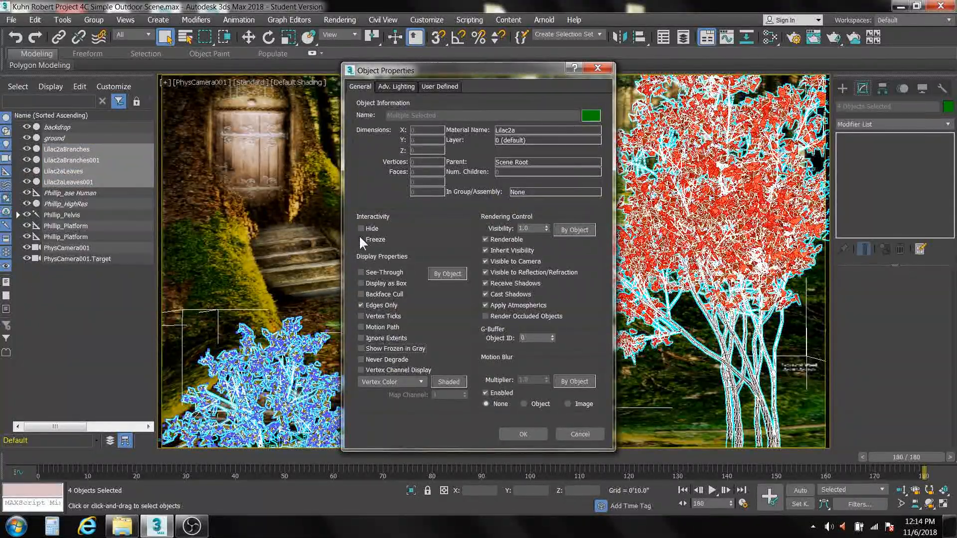
click(516, 434)
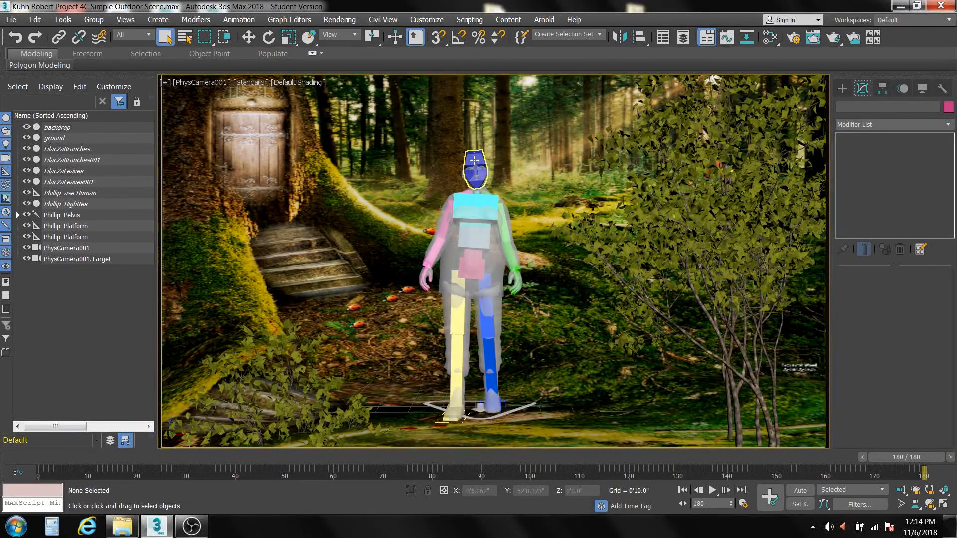
Expand Phillip's rig hierarchy down to the head's children, then select Phillip_Pelvis with all its children and hide them
click(474, 160)
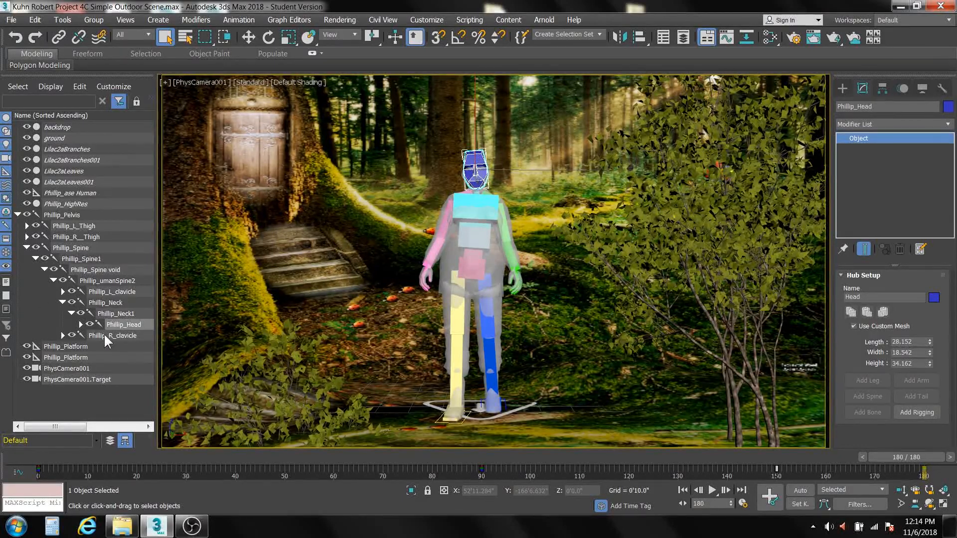
click(81, 324)
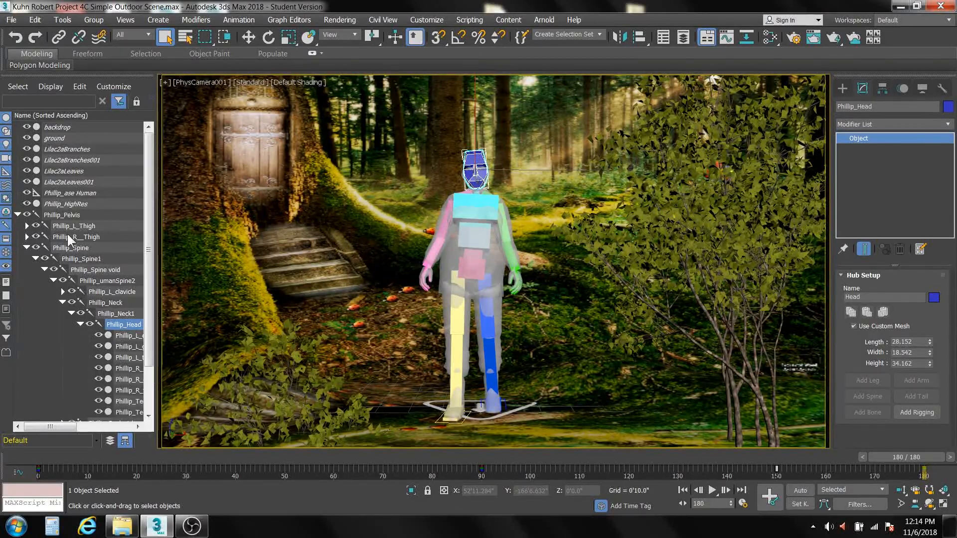
click(60, 216)
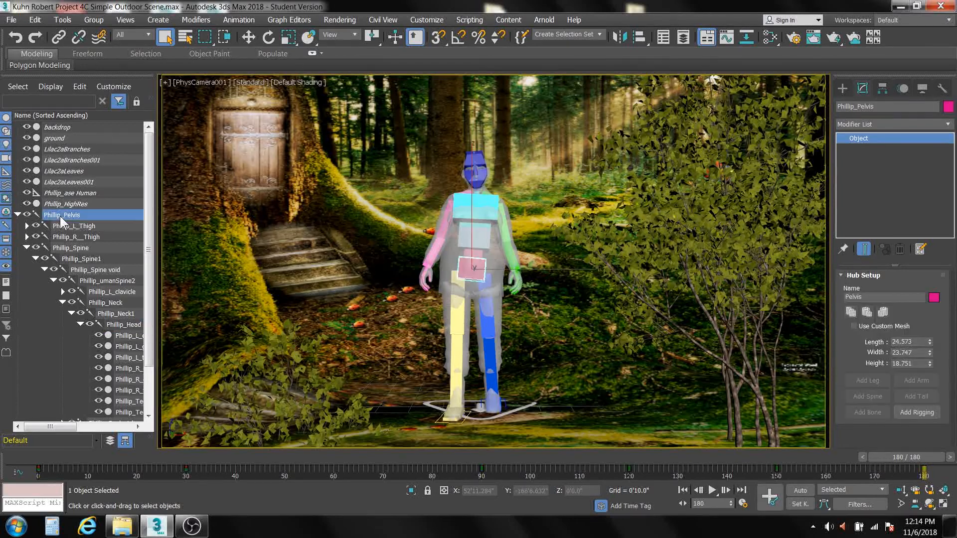
right_click(60, 216)
click(140, 224)
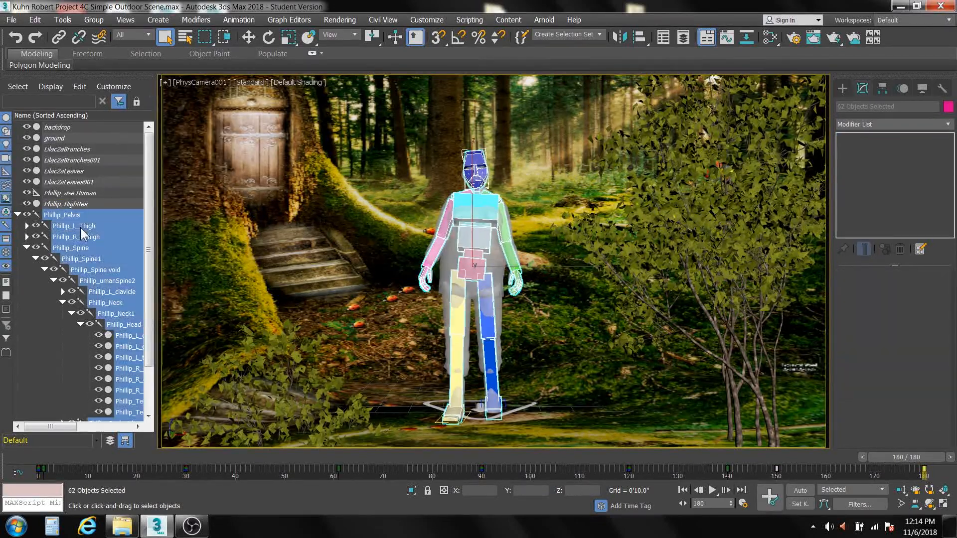
click(27, 214)
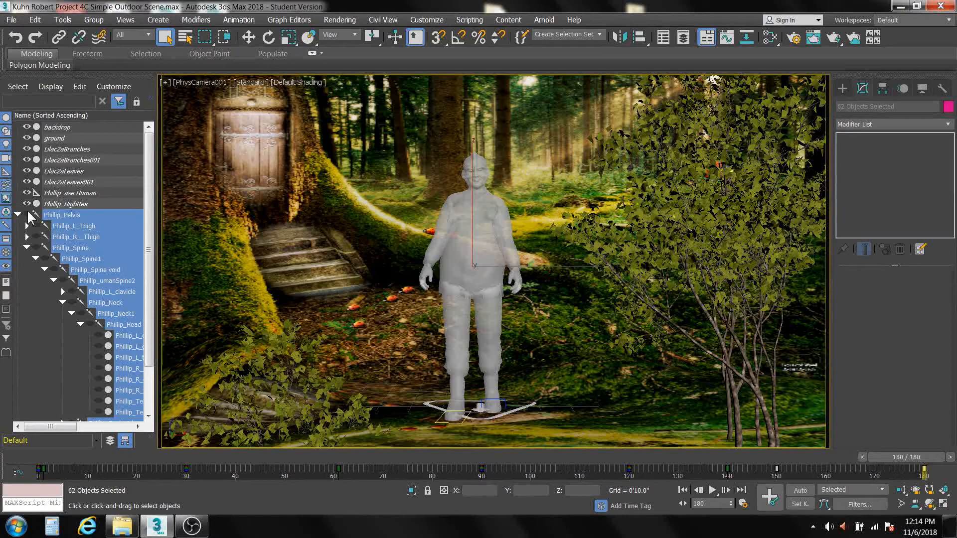
Unhide Phillip's eye, gland, trans and teeth objects under Phillip_Head, from Phillip_L_eye through Phillip_TeethUp
click(57, 320)
middle_drag(85, 339, 52, 253)
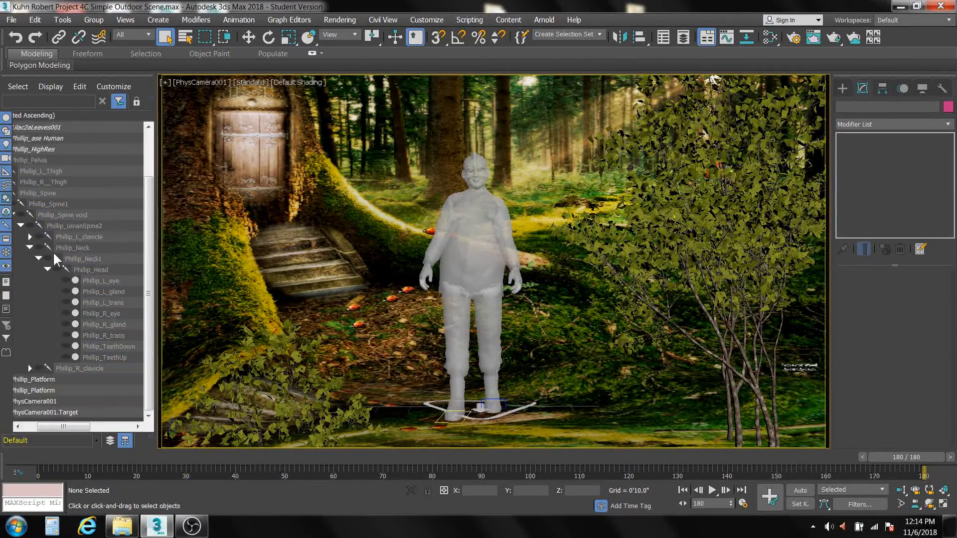
click(94, 280)
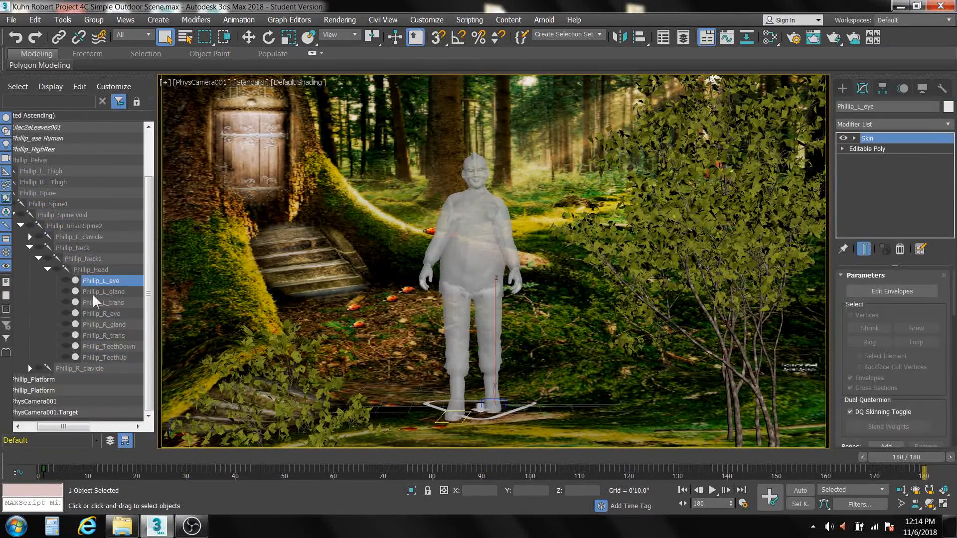
shift+click(103, 358)
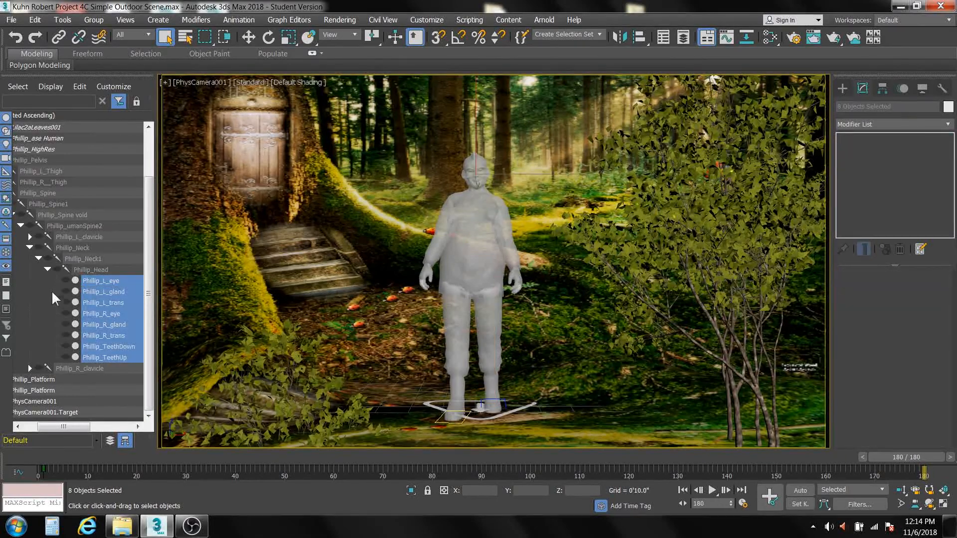
click(63, 281)
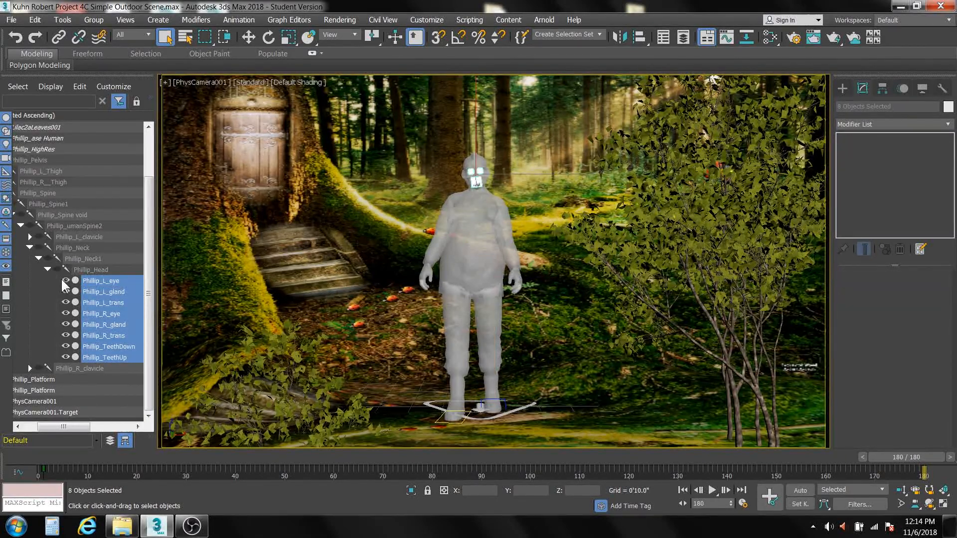
click(37, 290)
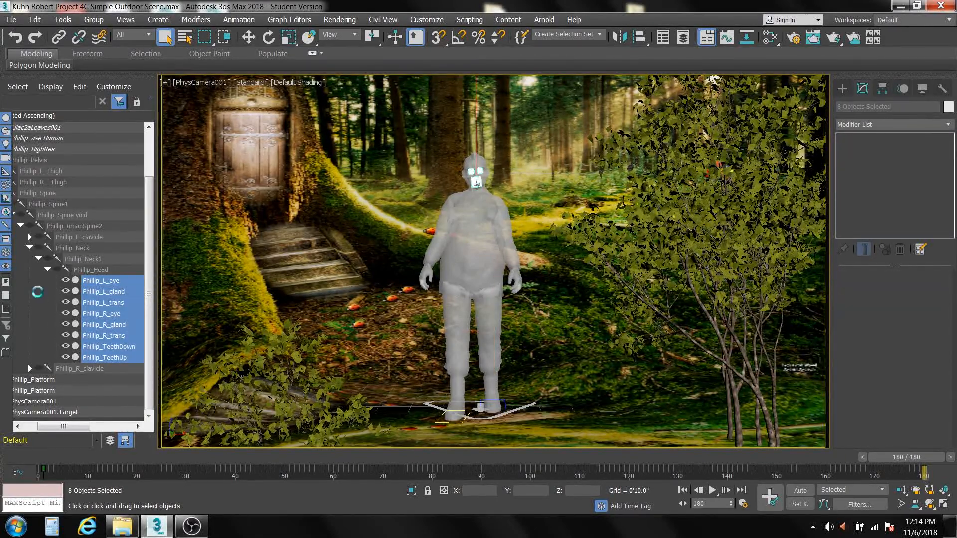
Deselect everything, play the waving animation through the camera view, stop it and test-render the current frame
click(54, 149)
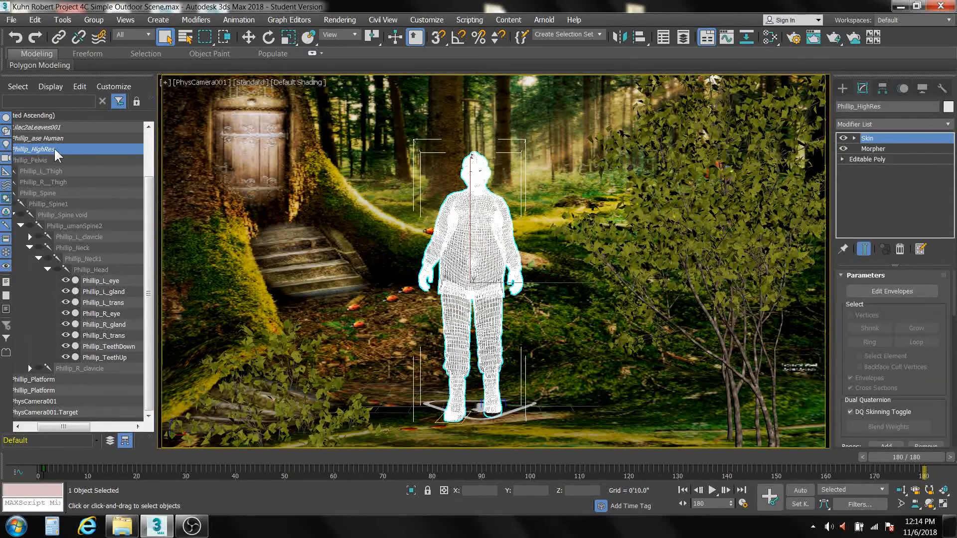
click(319, 247)
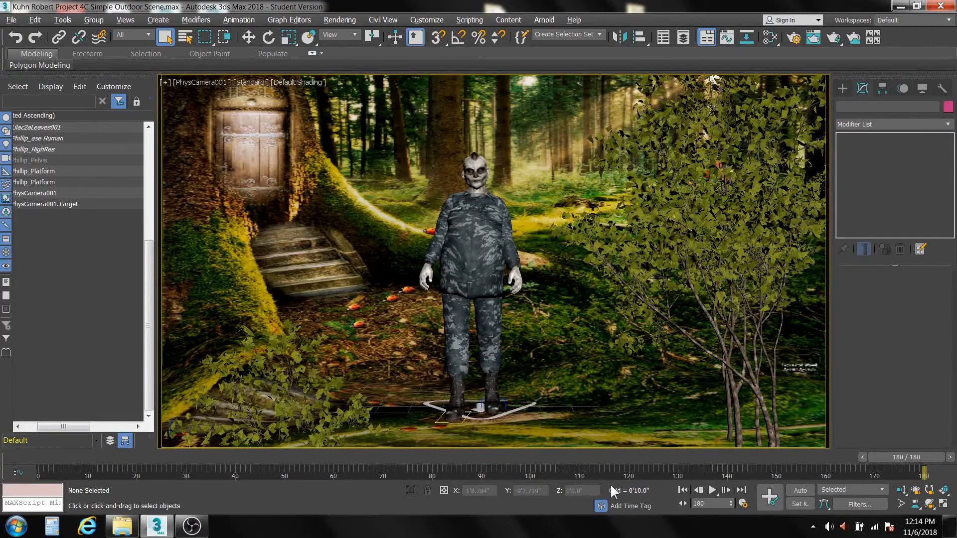
click(712, 490)
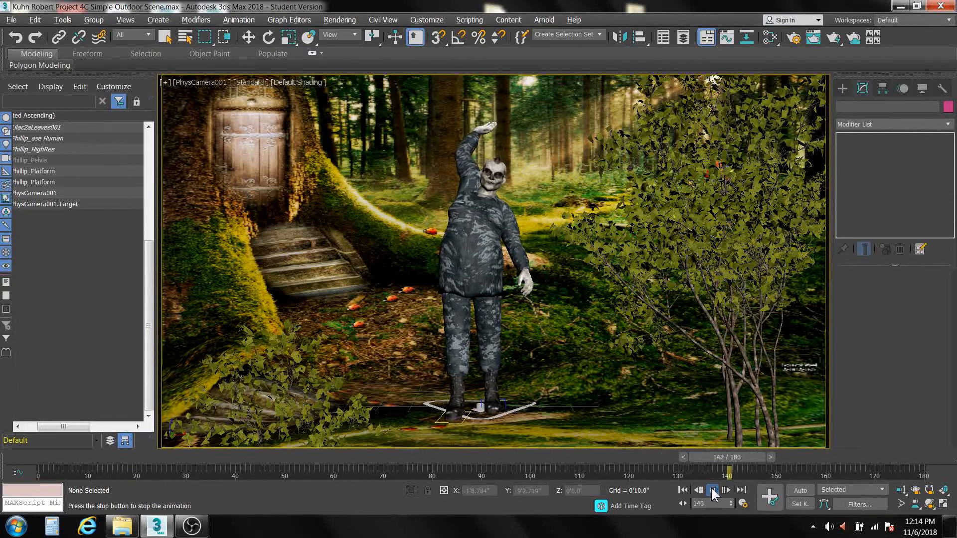
click(710, 488)
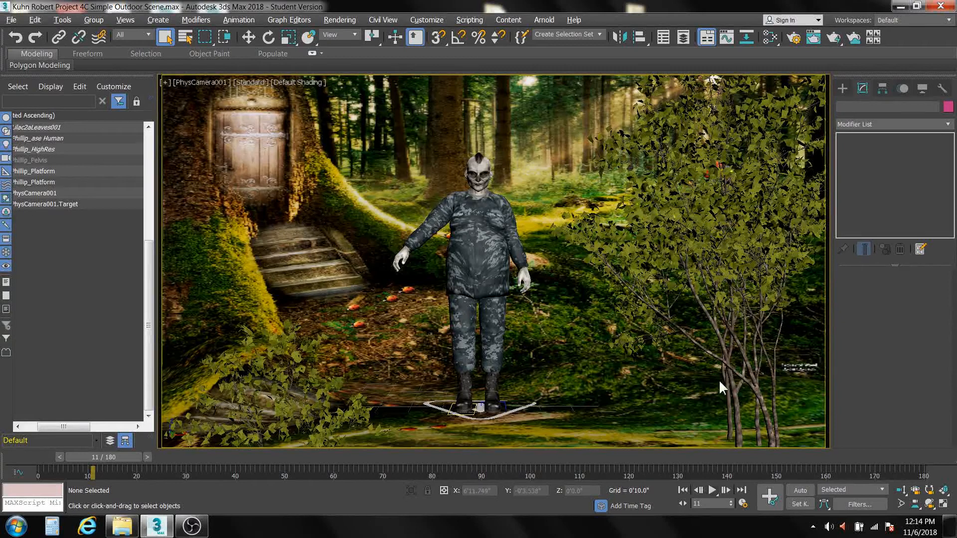
click(834, 37)
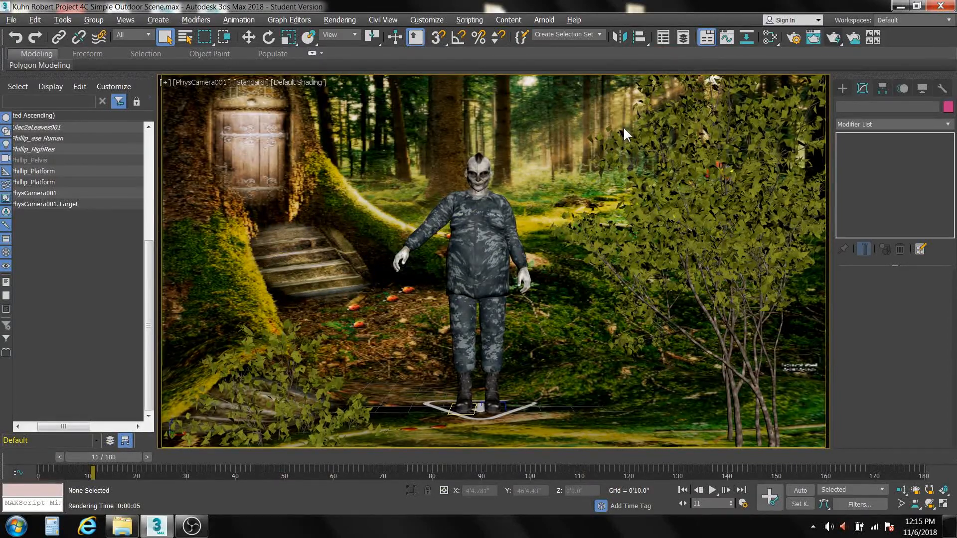
Place a Standard Omni light in the Top view close to the backdrop, at about X 7'11.5", Y -0'11.7"
key(t)
middle_drag(581, 363, 556, 226)
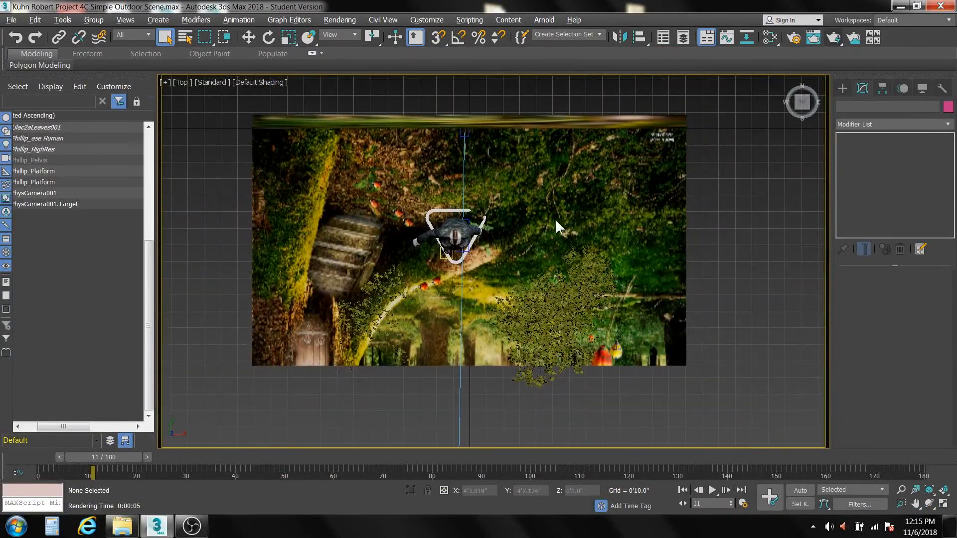
click(841, 89)
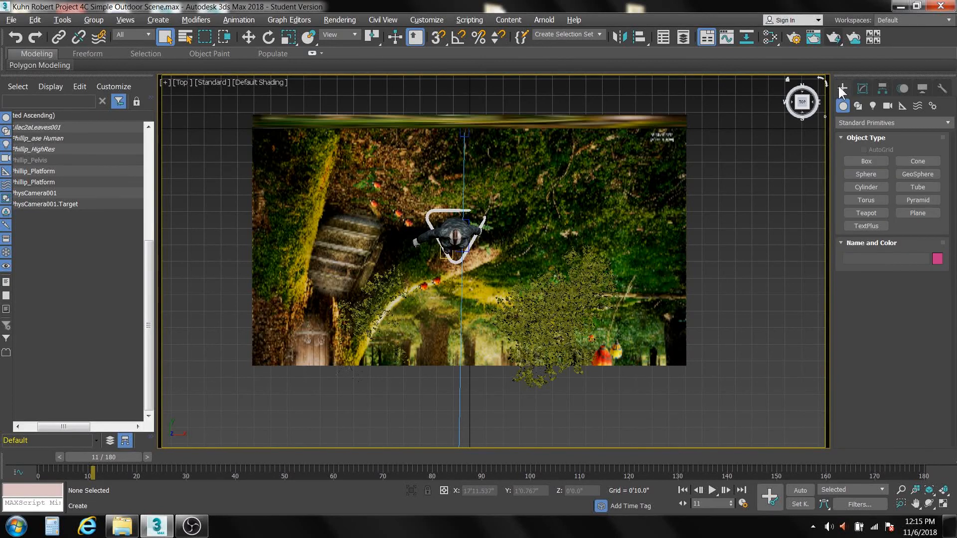
click(872, 106)
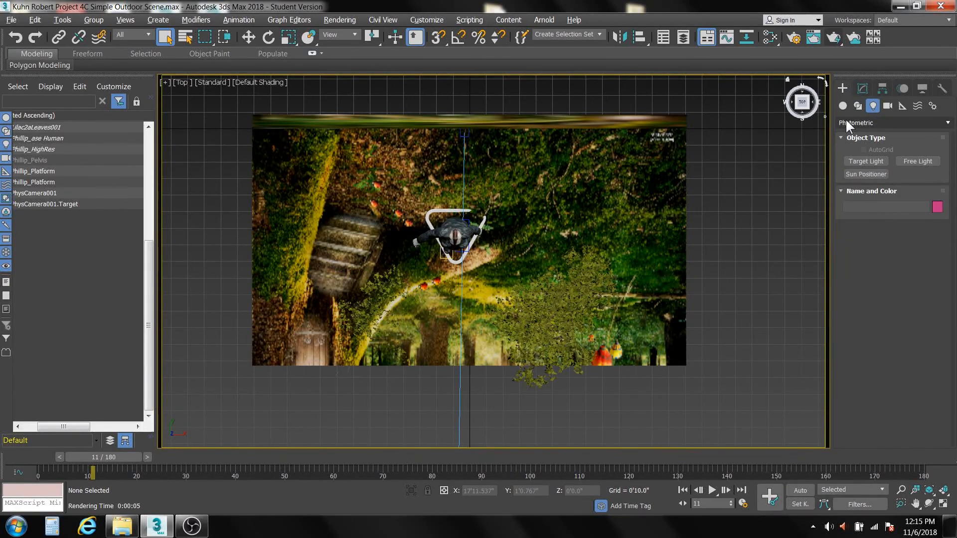
click(868, 122)
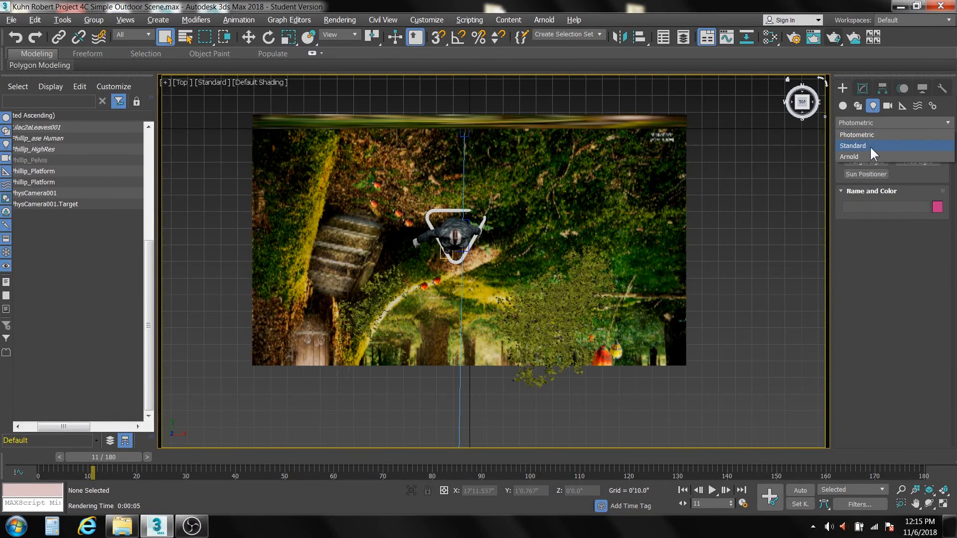
click(867, 147)
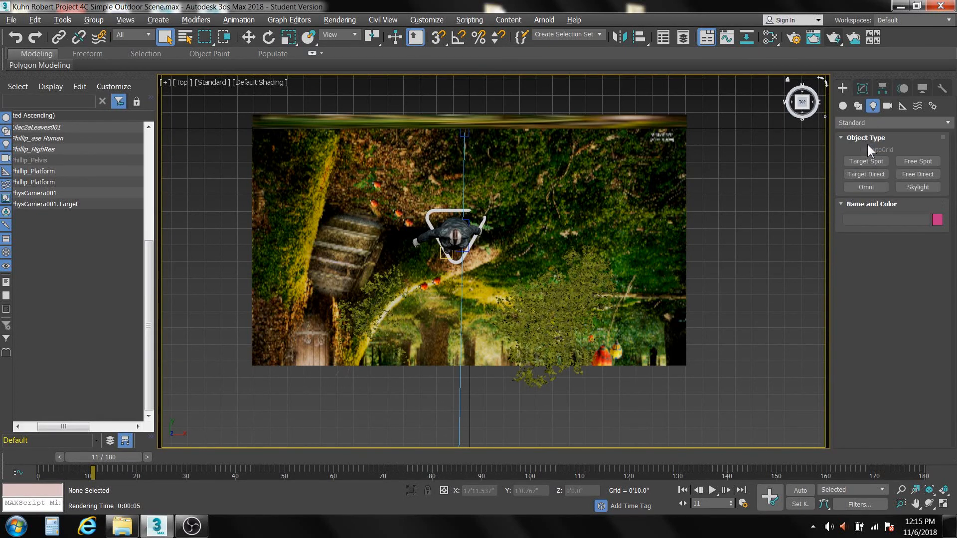
click(867, 187)
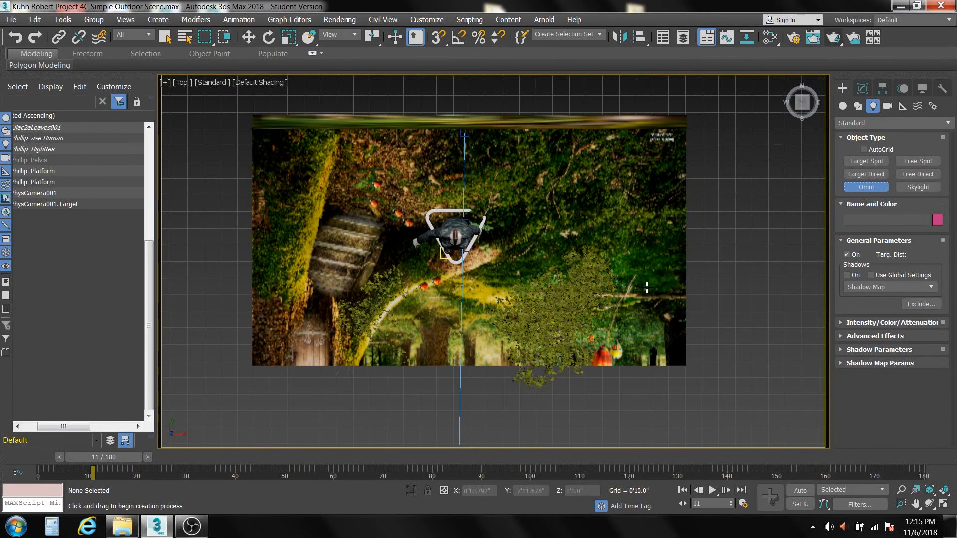
key(c)
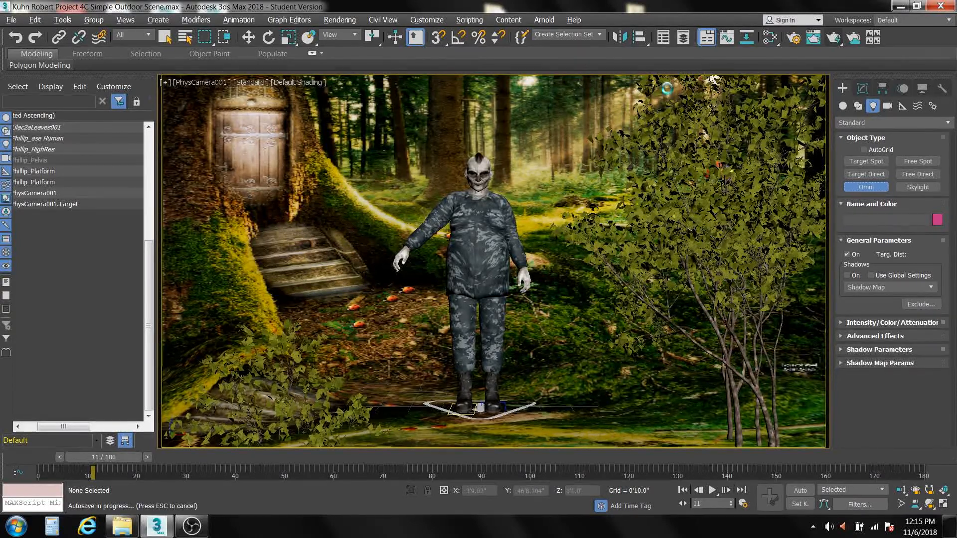
key(t)
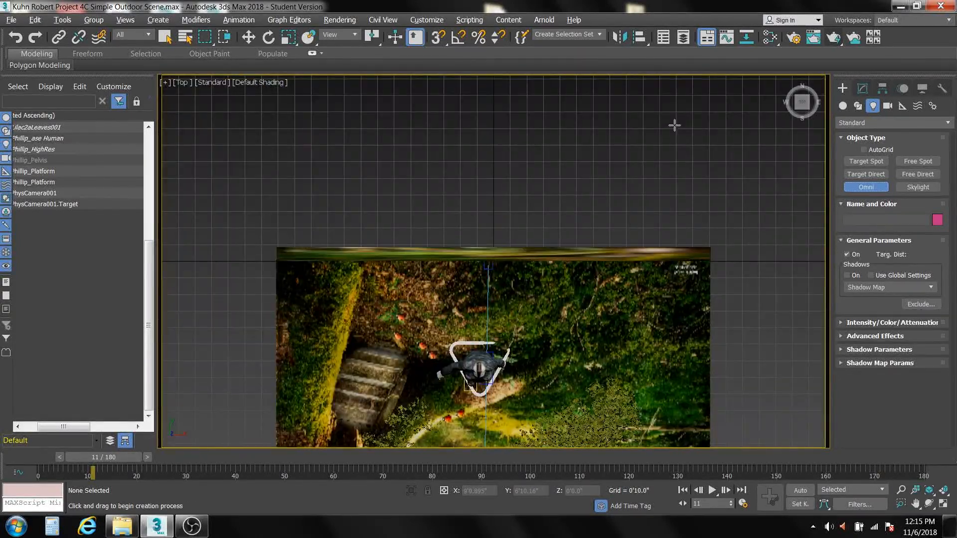
middle_drag(644, 267, 637, 200)
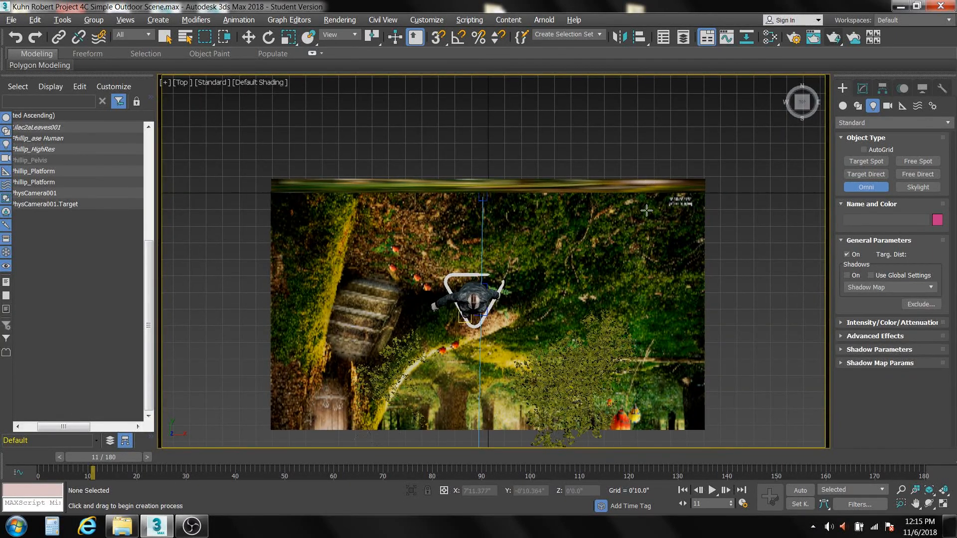
click(646, 212)
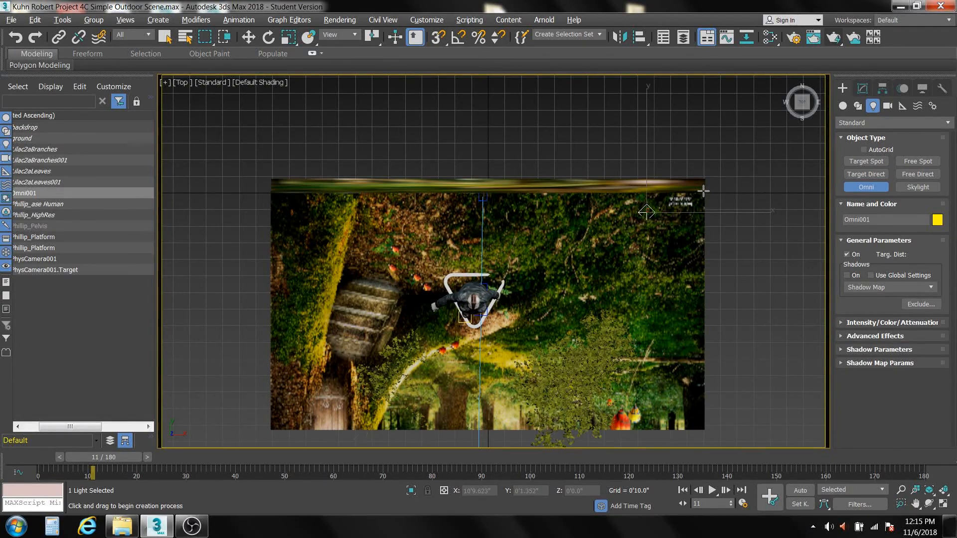
In the Front view, raise the omni light to the backdrop's upper edge, about Z 10'2", and shift it to about X 7'1"
key(f)
click(249, 37)
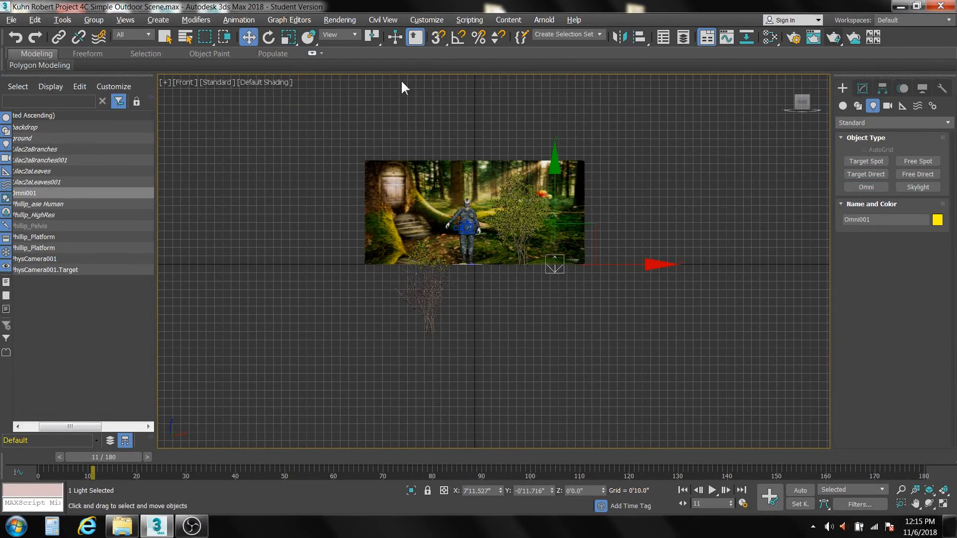
drag(552, 168, 544, 77)
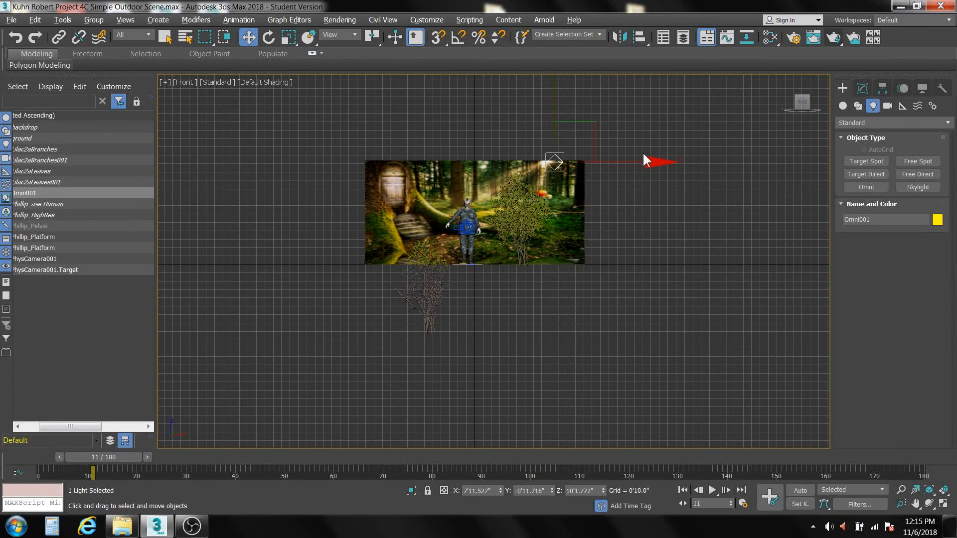
drag(650, 161, 642, 161)
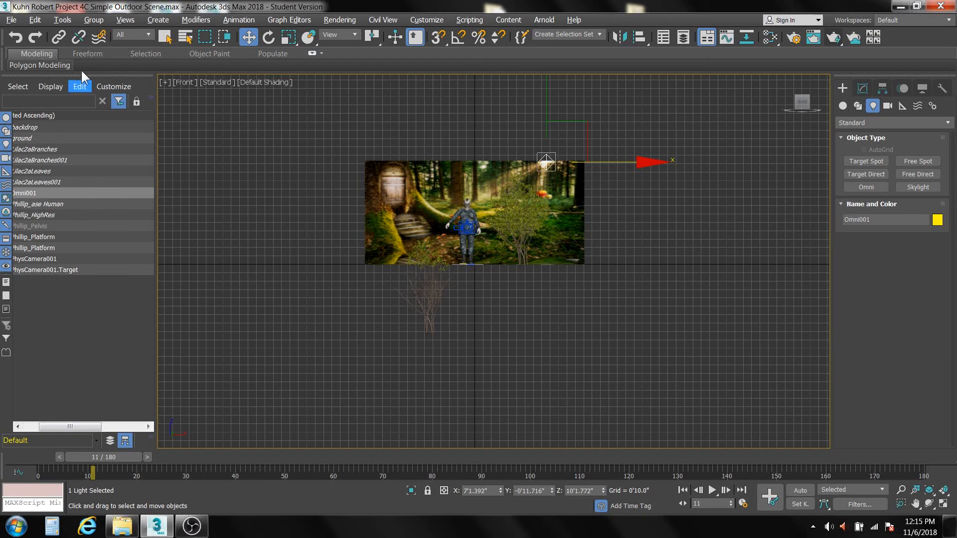
Delete the vertices of Lilac2aLeaves001 that lie below ground level in the Front view, leave vertex mode and deselect it
click(55, 160)
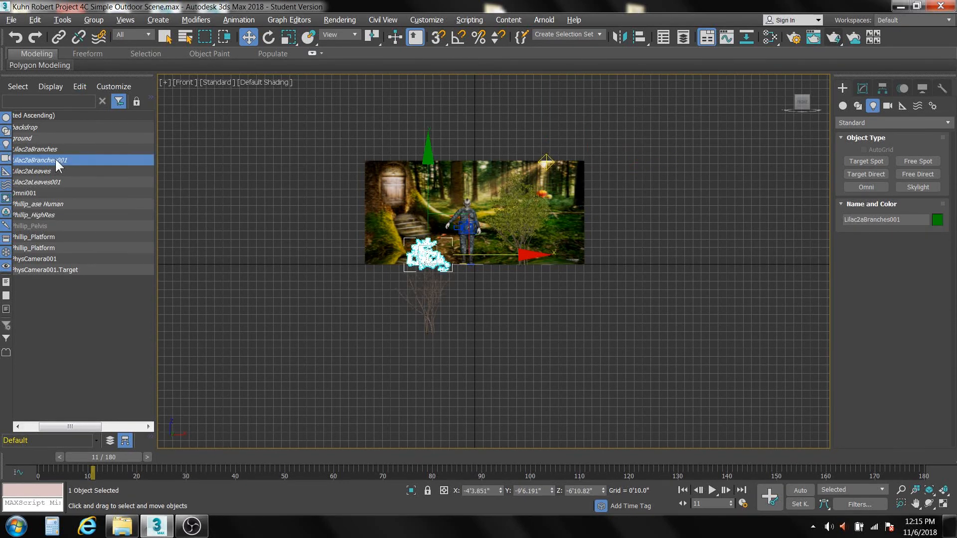
click(53, 170)
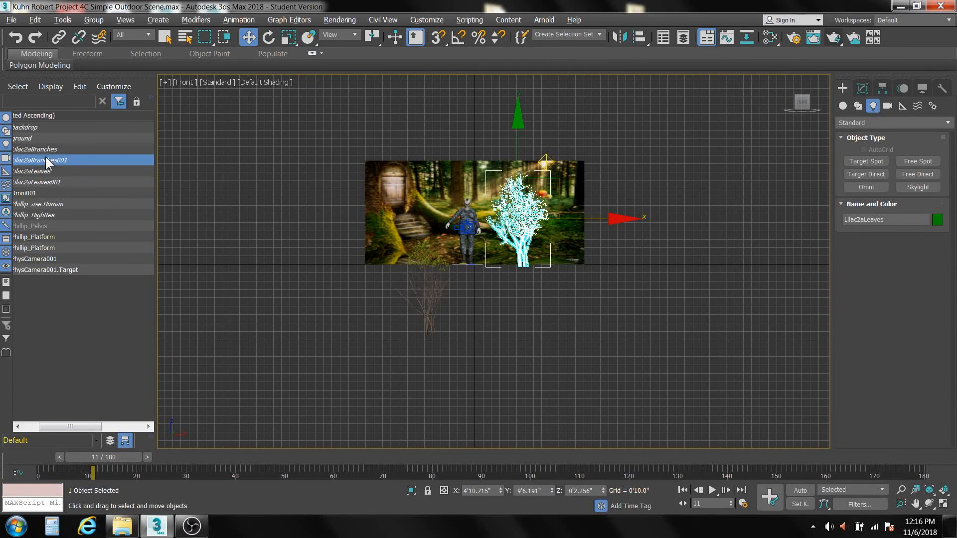
click(46, 158)
click(50, 181)
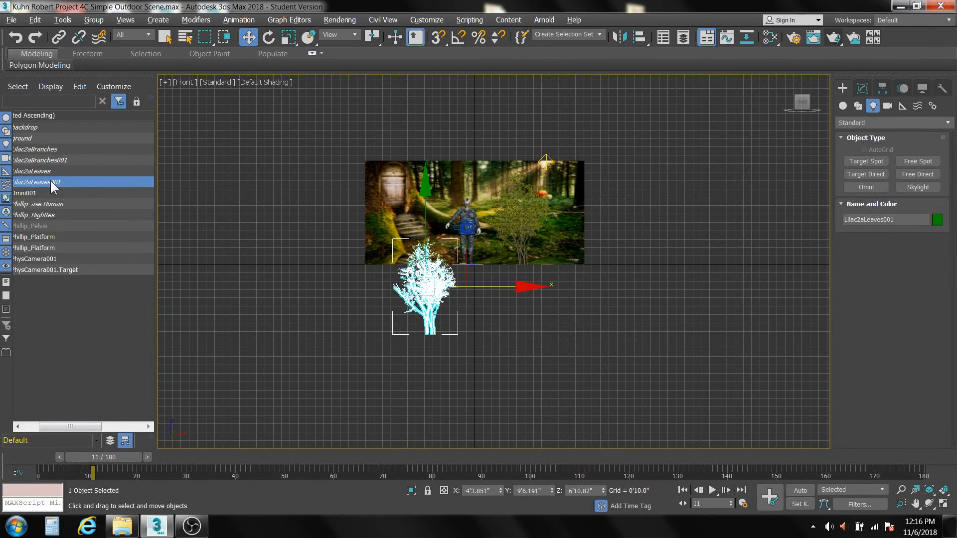
click(863, 88)
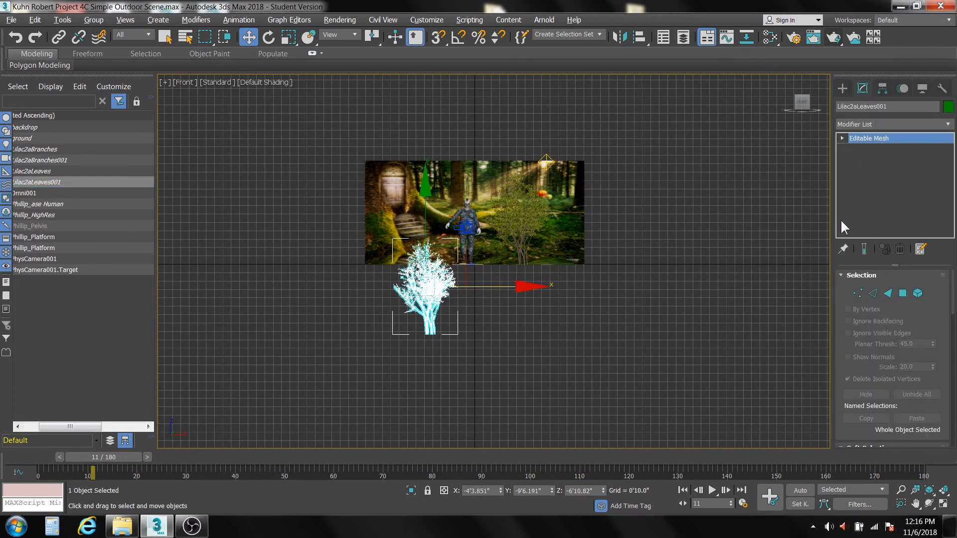
click(857, 293)
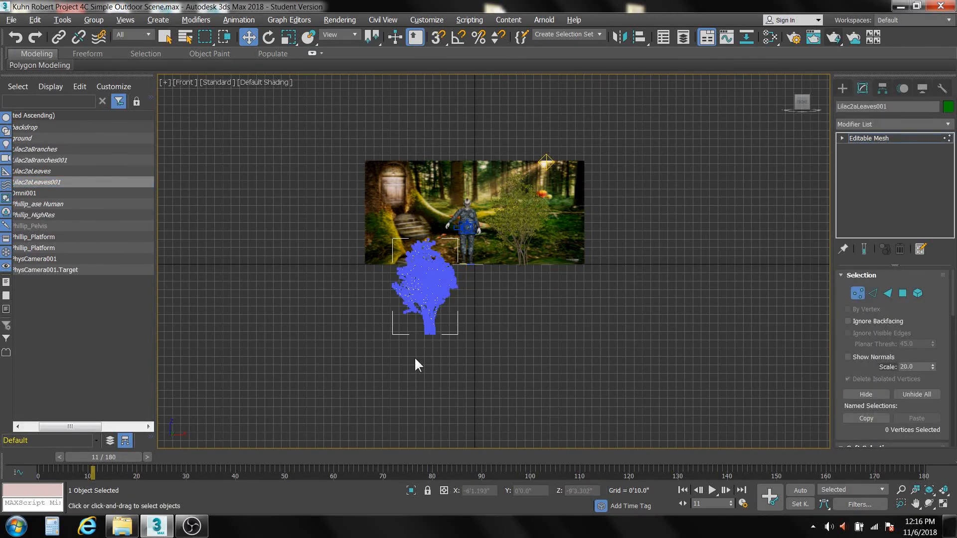
drag(387, 348, 486, 269)
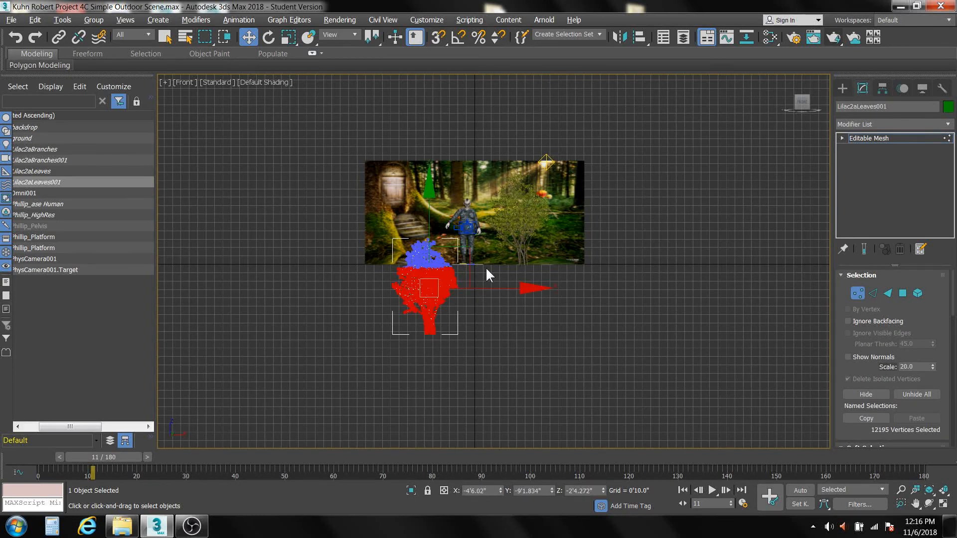
key(Delete)
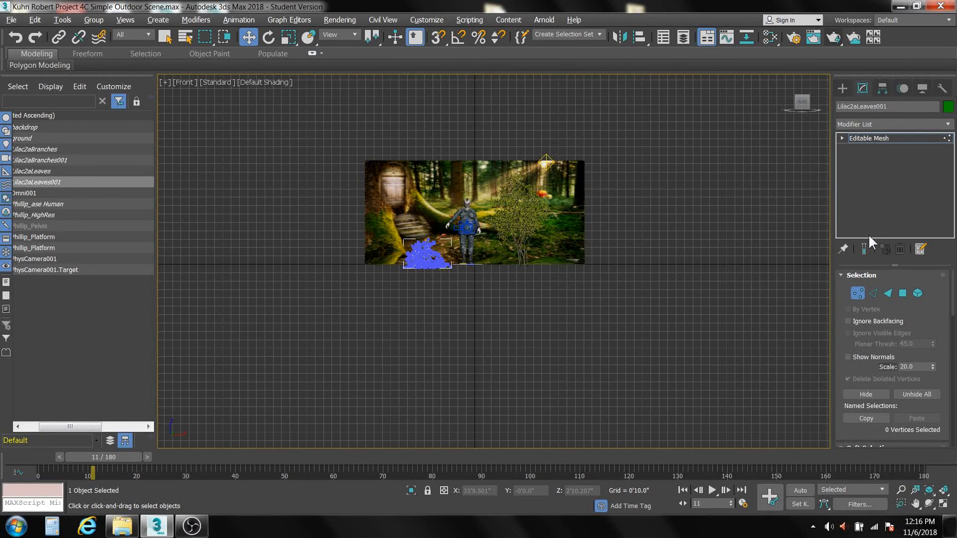
click(858, 294)
click(564, 306)
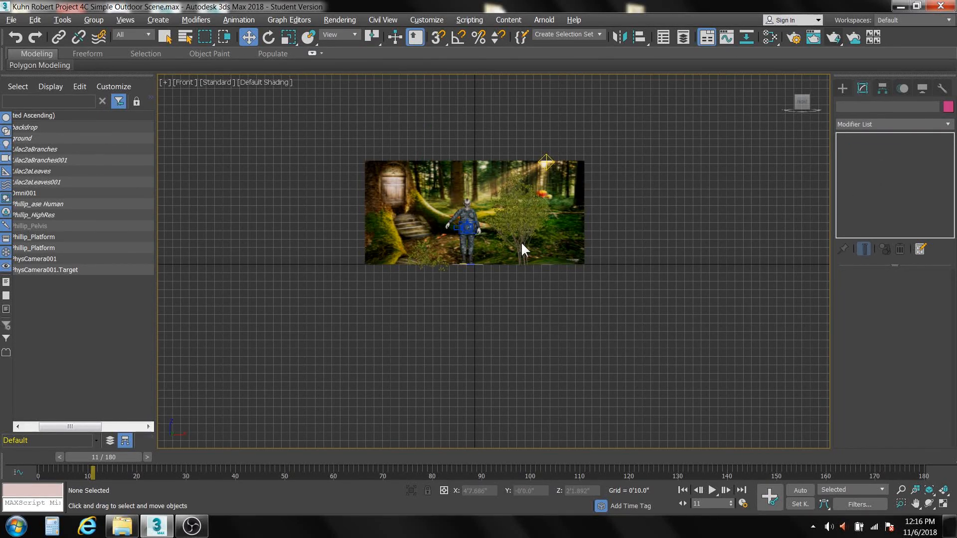
Rename the omni light OmniSun, test-render the camera view at frame 11 and close the rendered frame
key(c)
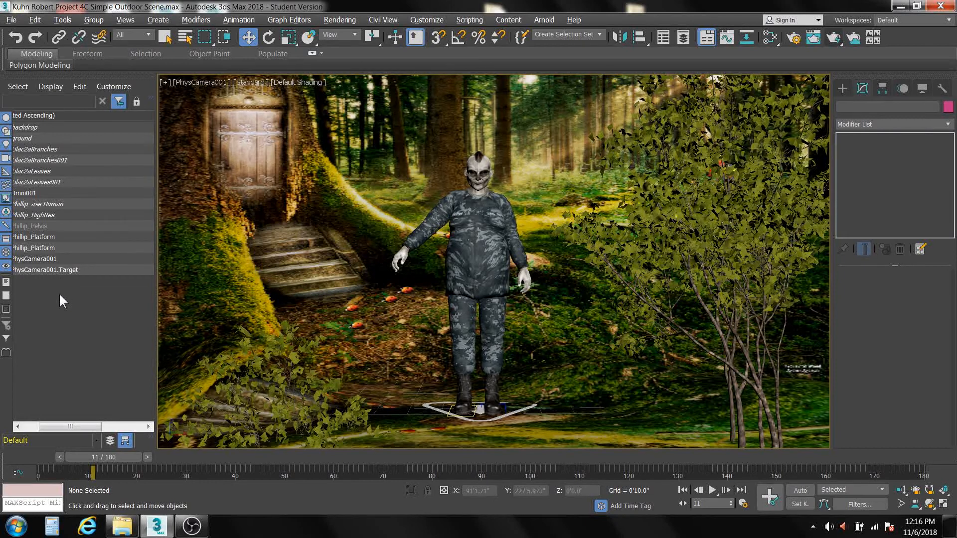
drag(84, 426, 55, 425)
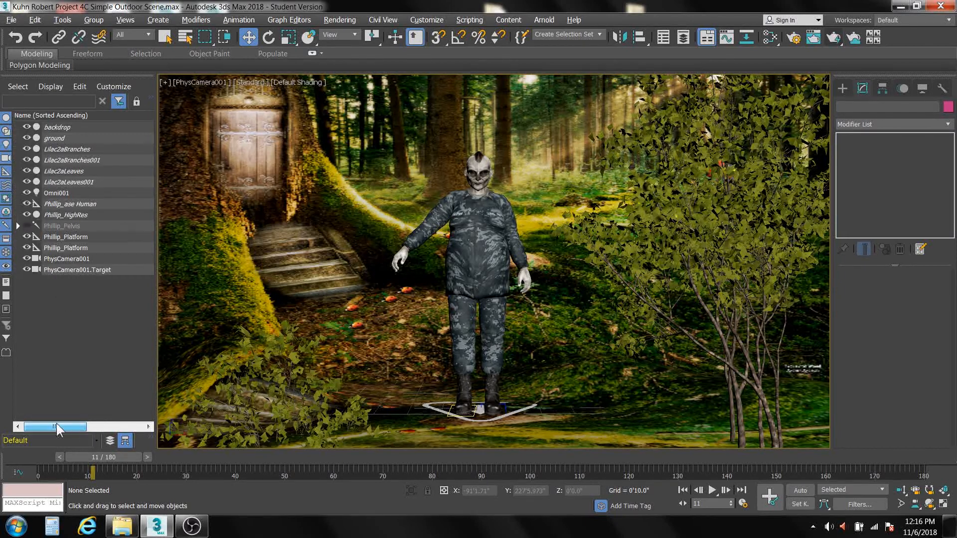
click(57, 192)
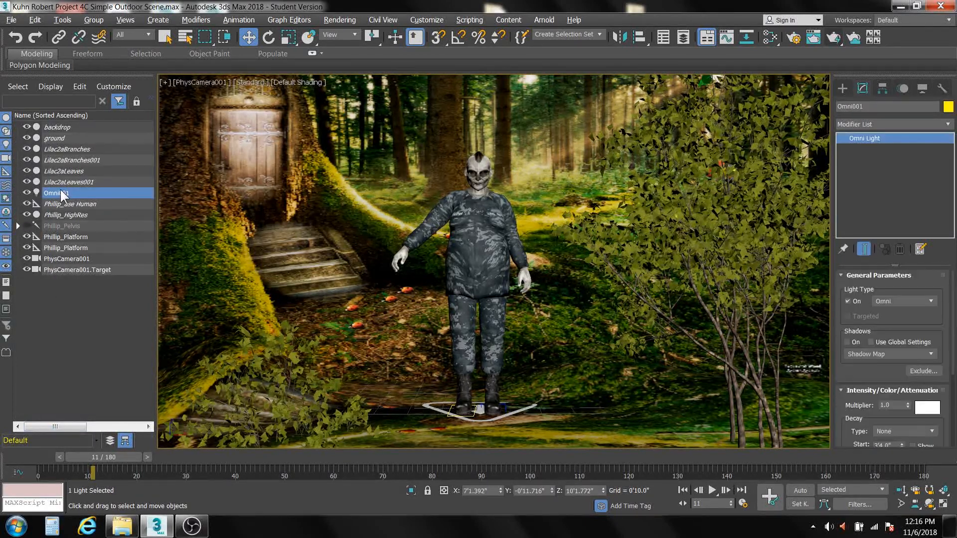
click(867, 107)
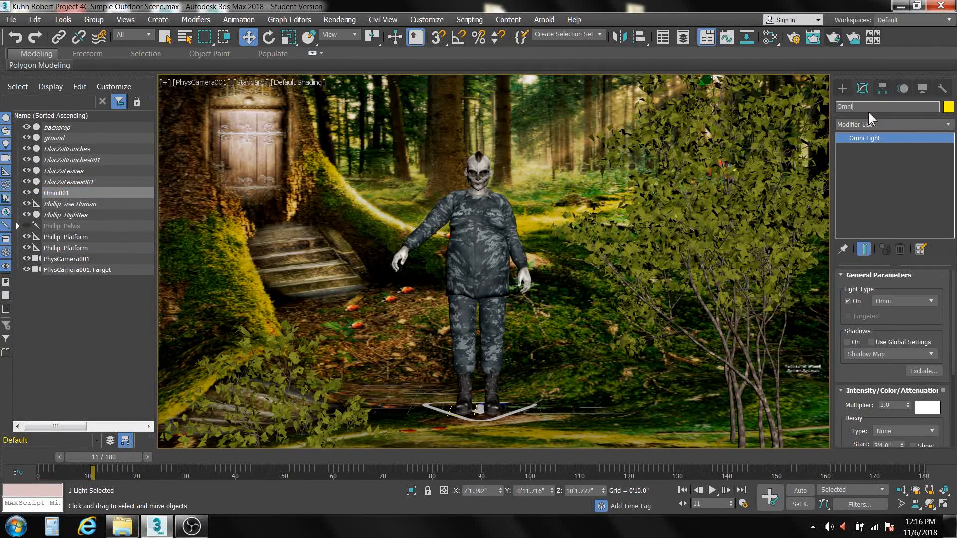
text(Sun)
click(848, 341)
click(834, 37)
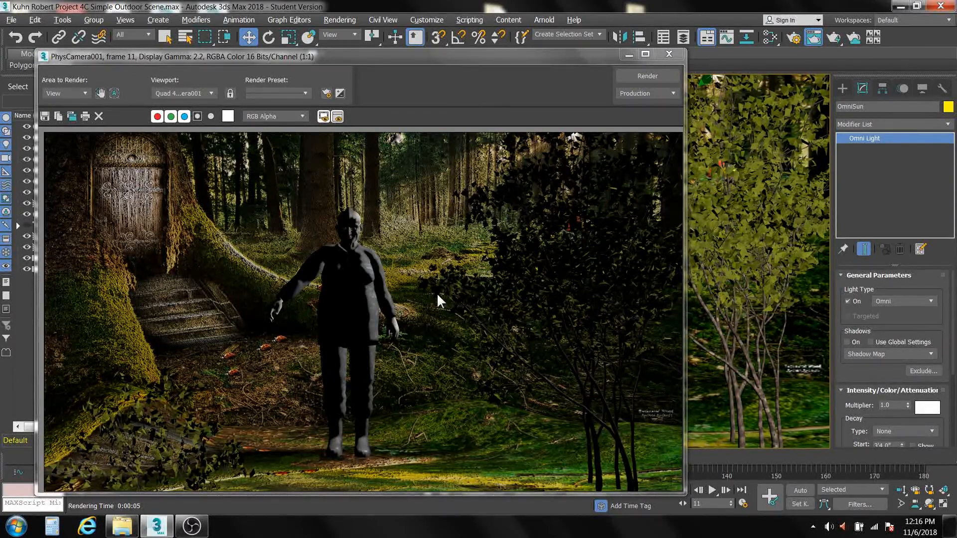
click(668, 54)
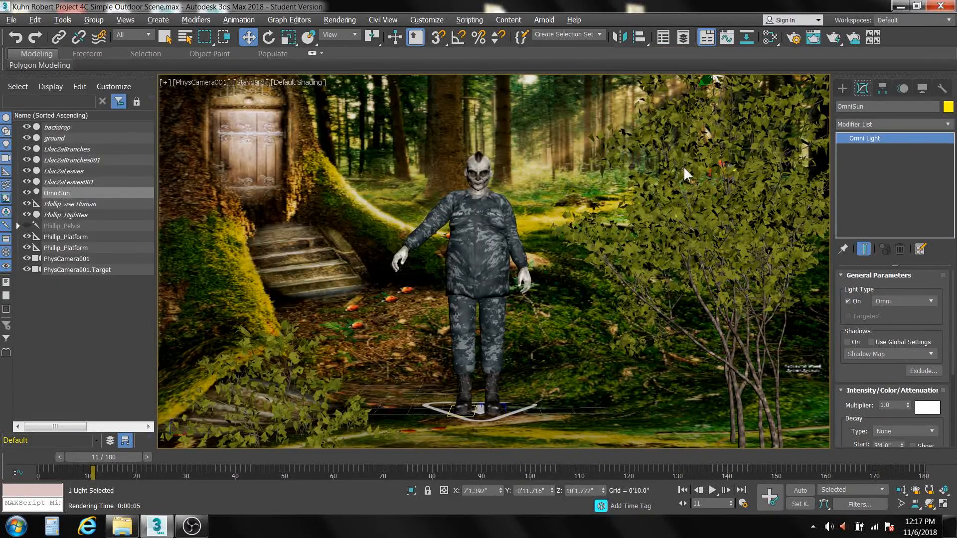
Copy OmniSun in the Top view to about X -3'9", Y -12'10.5", in front of the character, naming the copy OmniAmb
key(t)
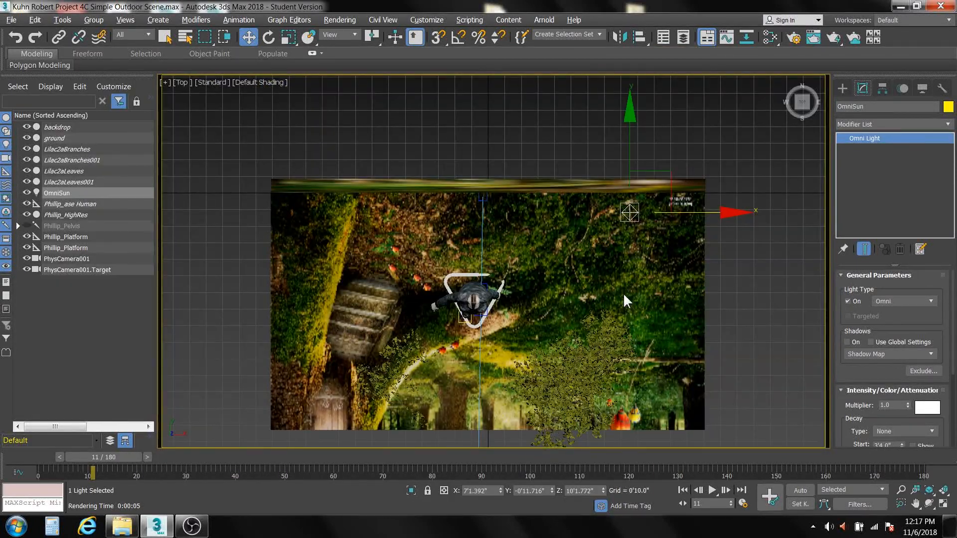
middle_drag(654, 242, 662, 204)
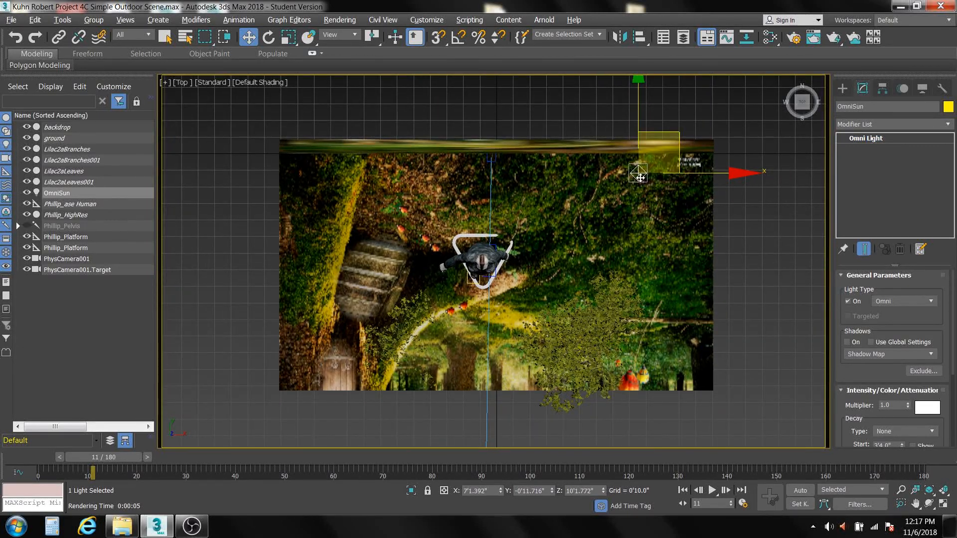
shift+drag(650, 163, 464, 367)
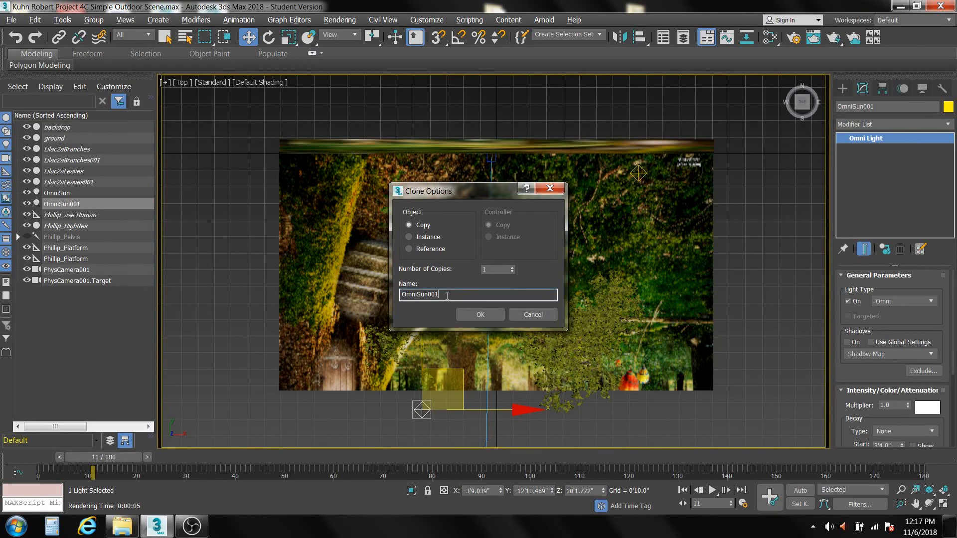
key(BackSpace)
key(BackSpace)
key(BackSpace)
key(BackSpace)
key(BackSpace)
key(BackSpace)
text(Amb)
click(476, 315)
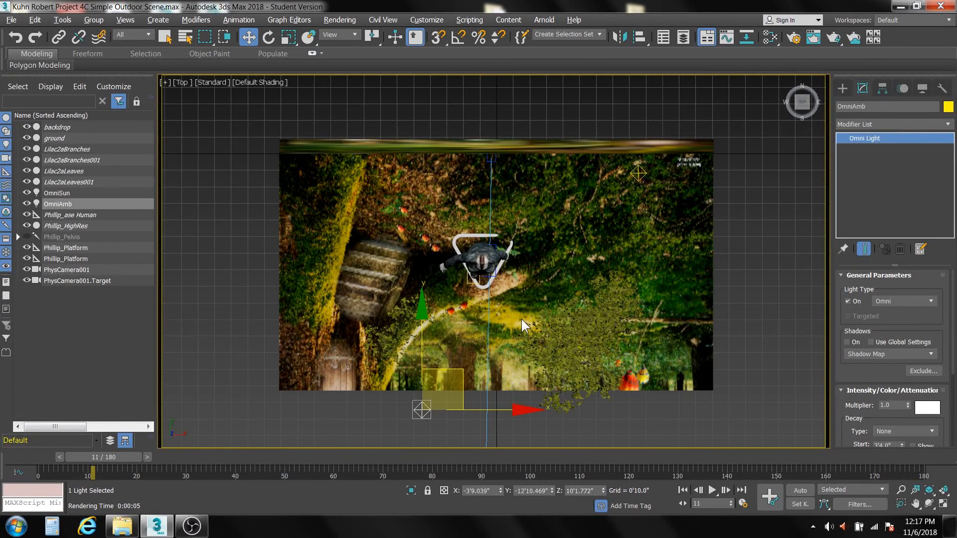
Lower the OmniAmb light in the Front view to about Z 2'10"
key(f)
middle_drag(471, 286, 469, 363)
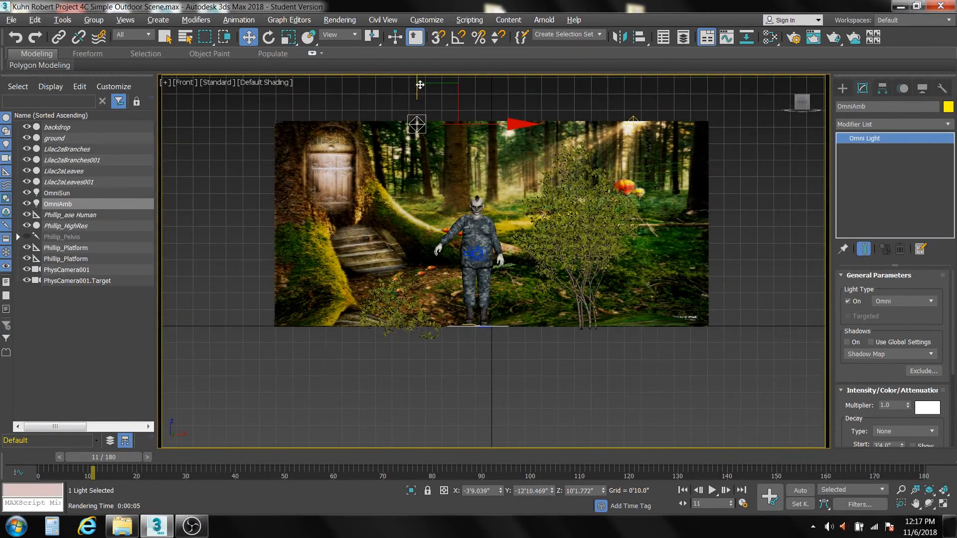
drag(418, 87, 414, 230)
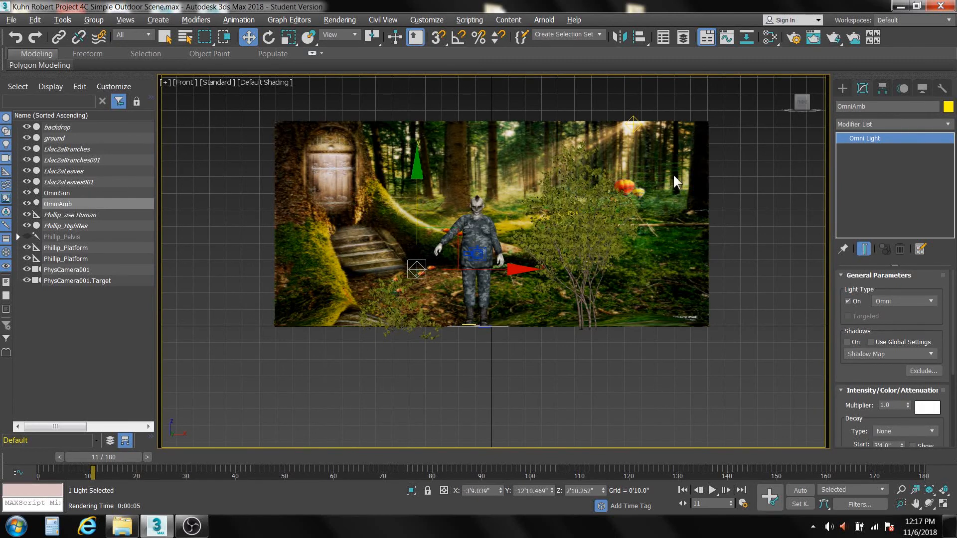
Turn on shadows for the OmniSun light, then deselect it
click(635, 113)
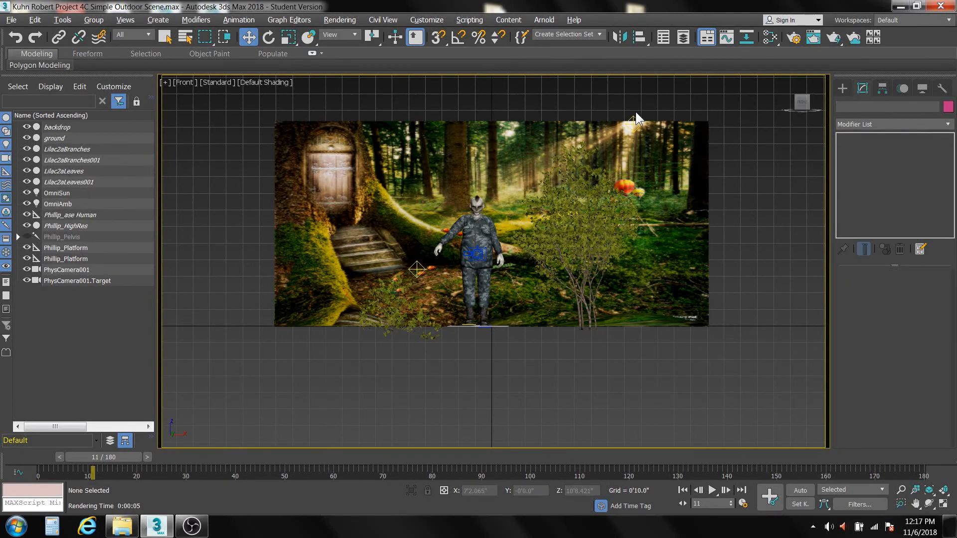
click(630, 119)
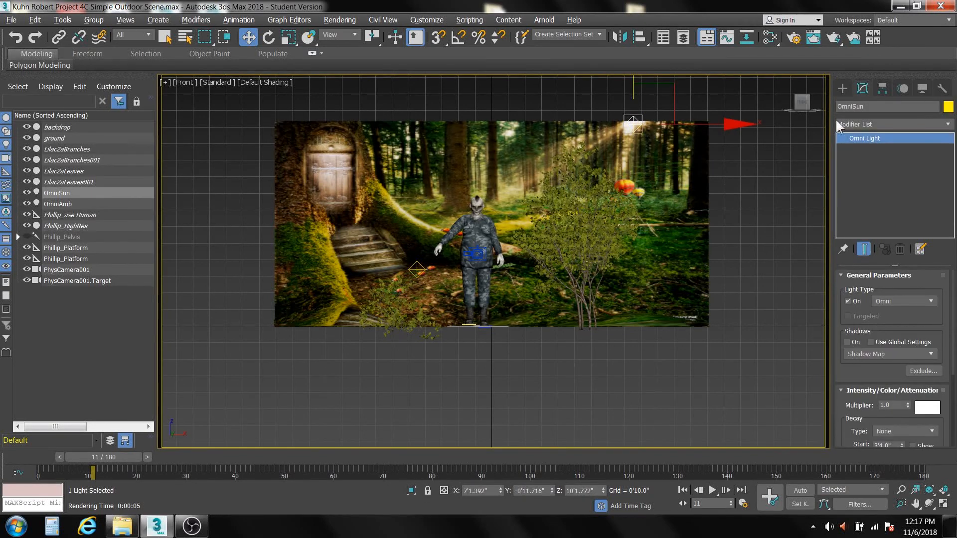
click(847, 342)
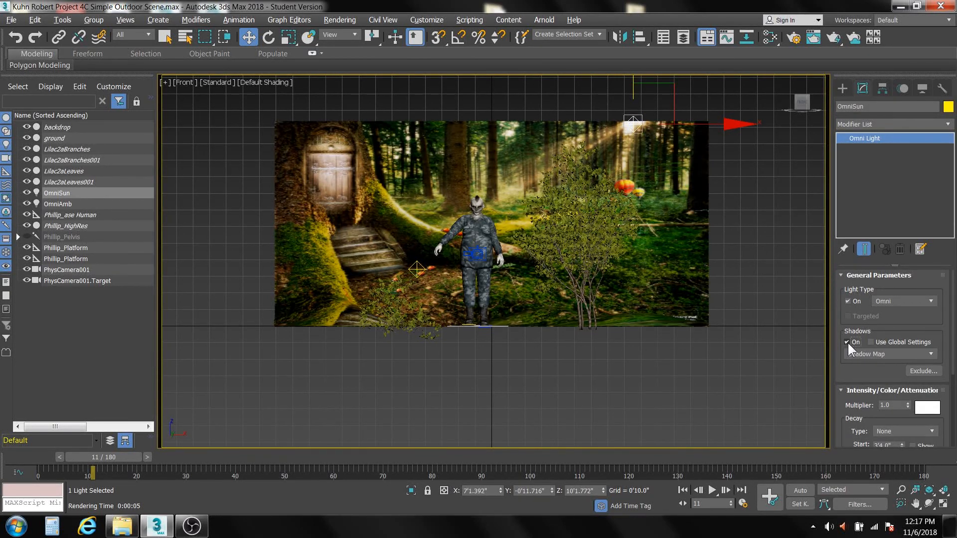
click(452, 368)
Select OmniAmb and test-render the PhysCamera001 view at frame 11
click(417, 270)
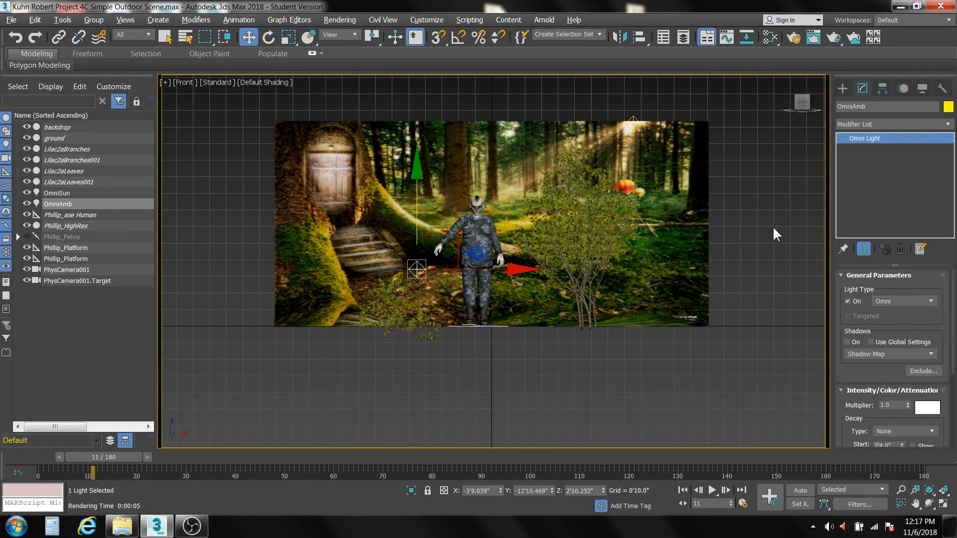
key(c)
click(833, 36)
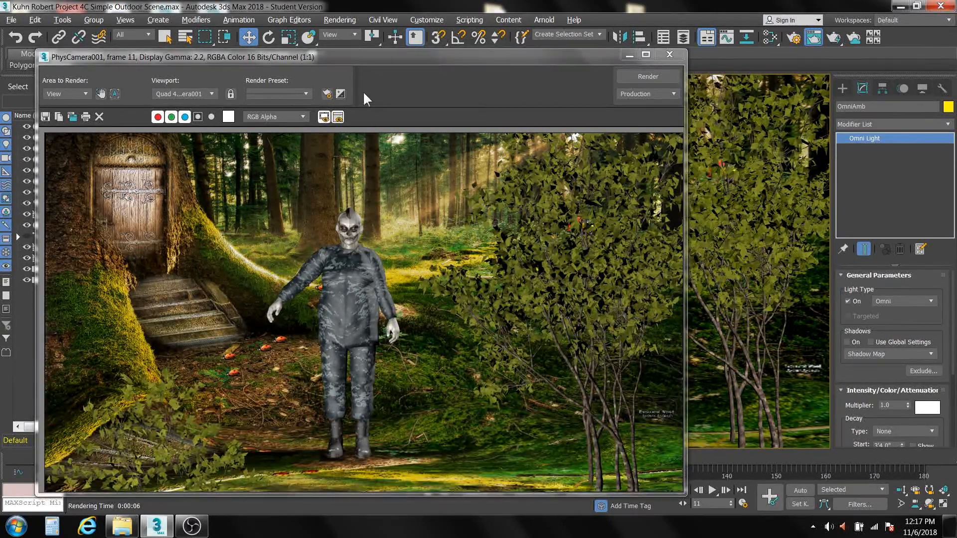
drag(359, 58, 543, 34)
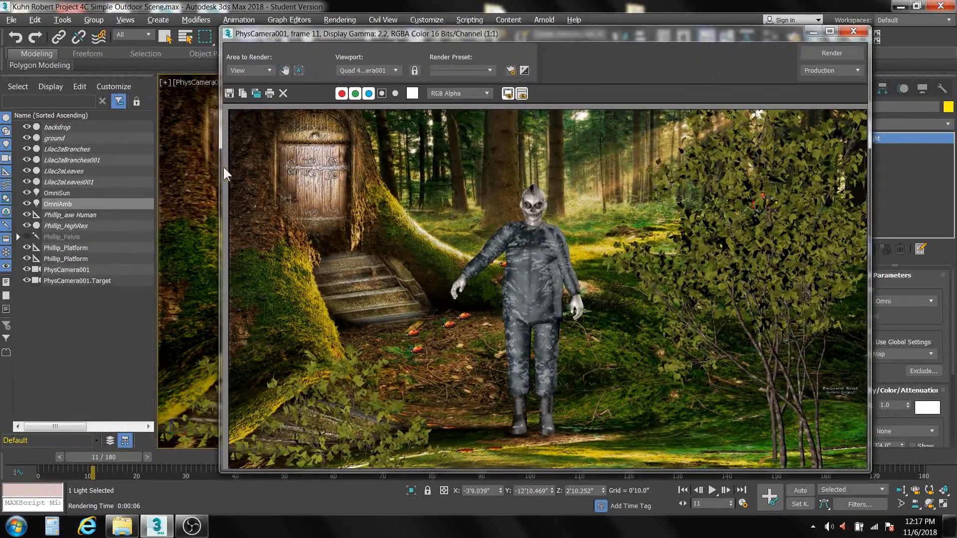
Set OmniAmb's intensity multiplier to 0.1 and render the camera view again
click(72, 204)
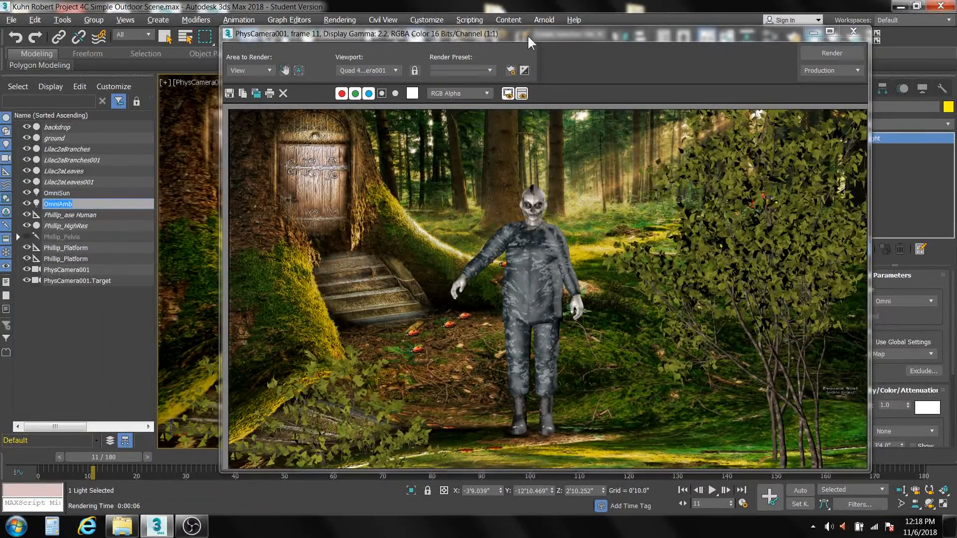
drag(528, 35, 257, 43)
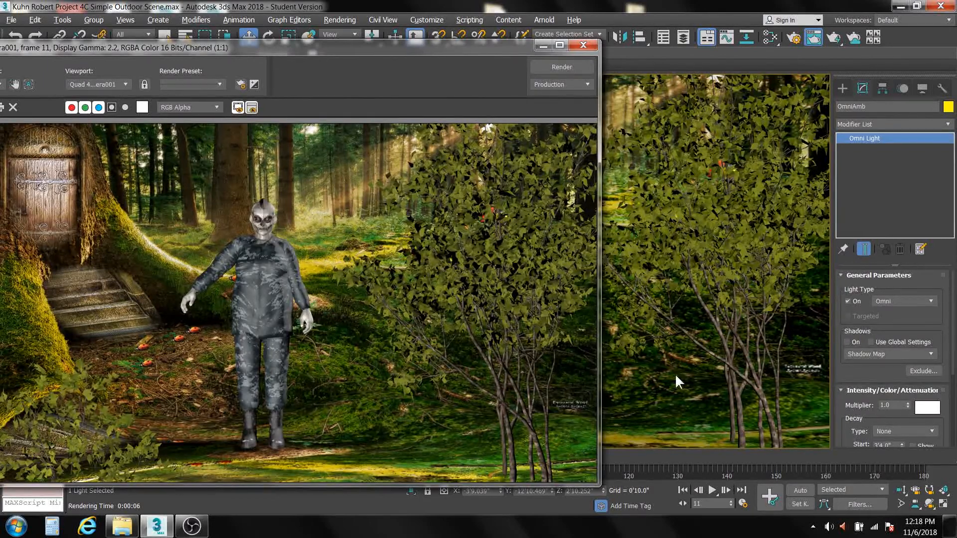
double_click(884, 405)
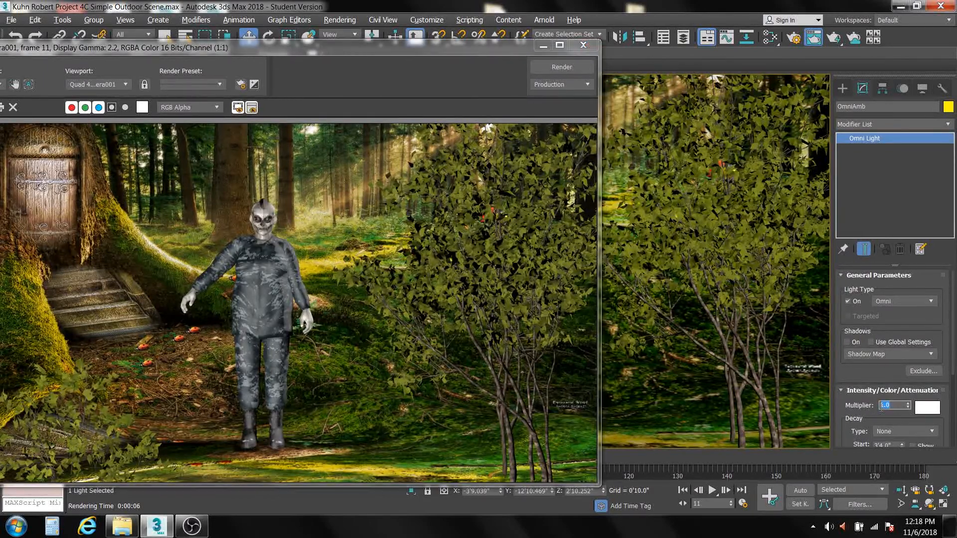
key(BackSpace)
text(.1)
click(549, 66)
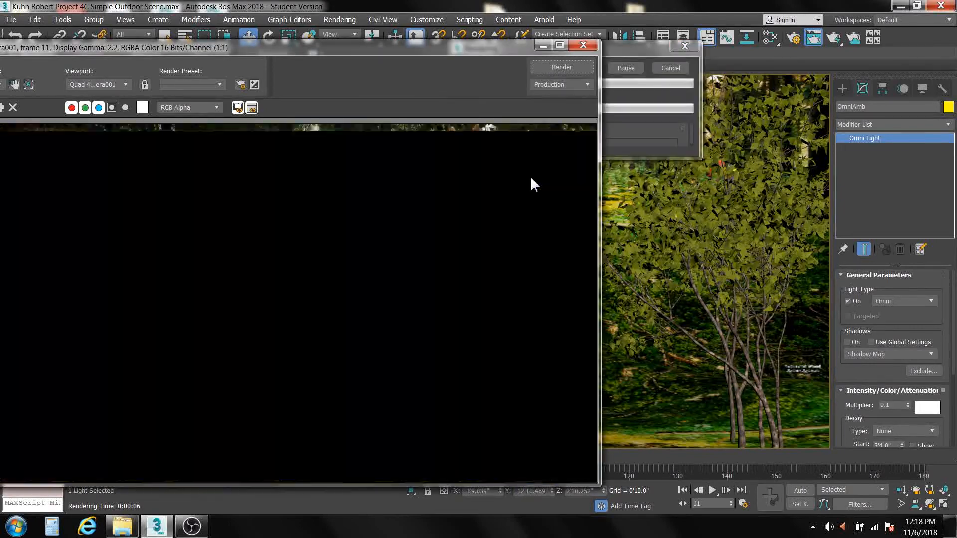
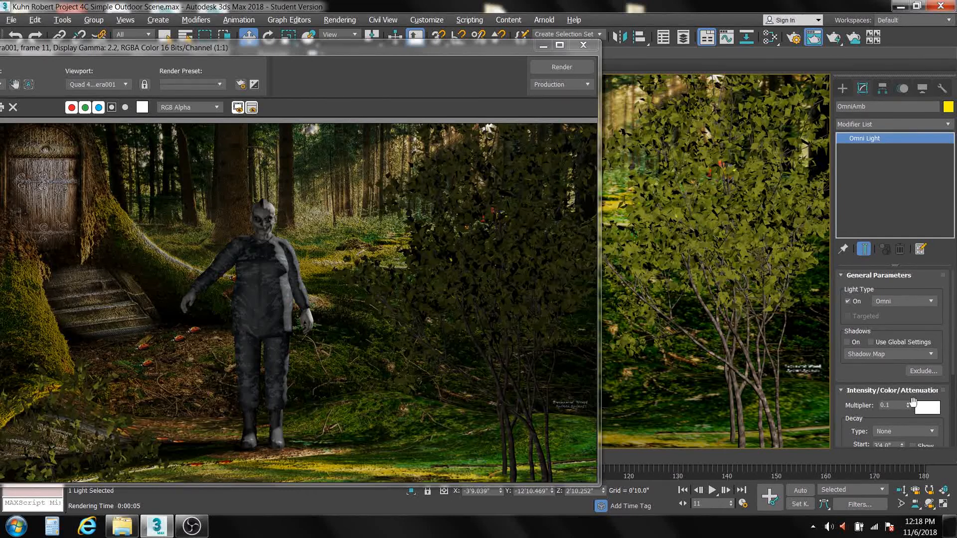
Tint OmniAmb's light color green with Red 106, Green 255 and Blue 40, and re-render the frame
click(927, 410)
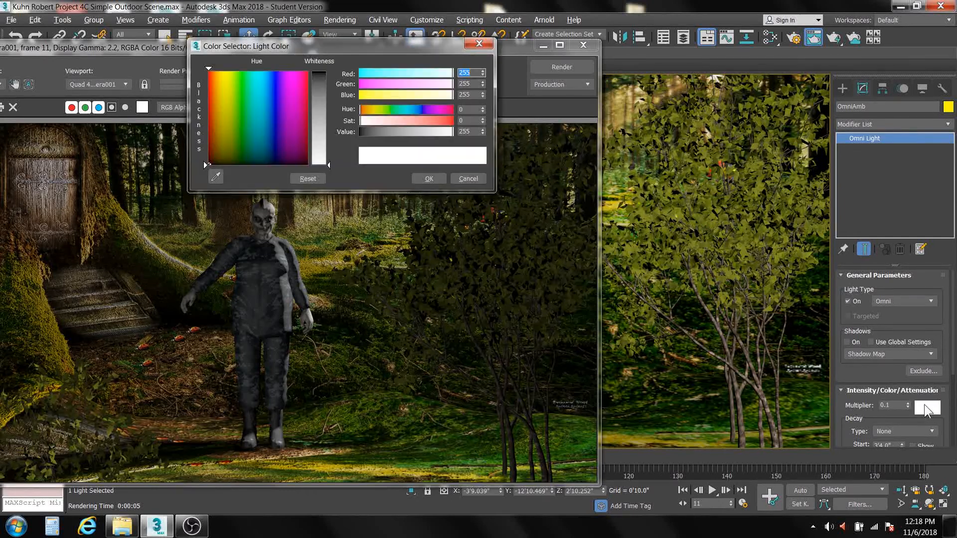
click(397, 94)
click(412, 73)
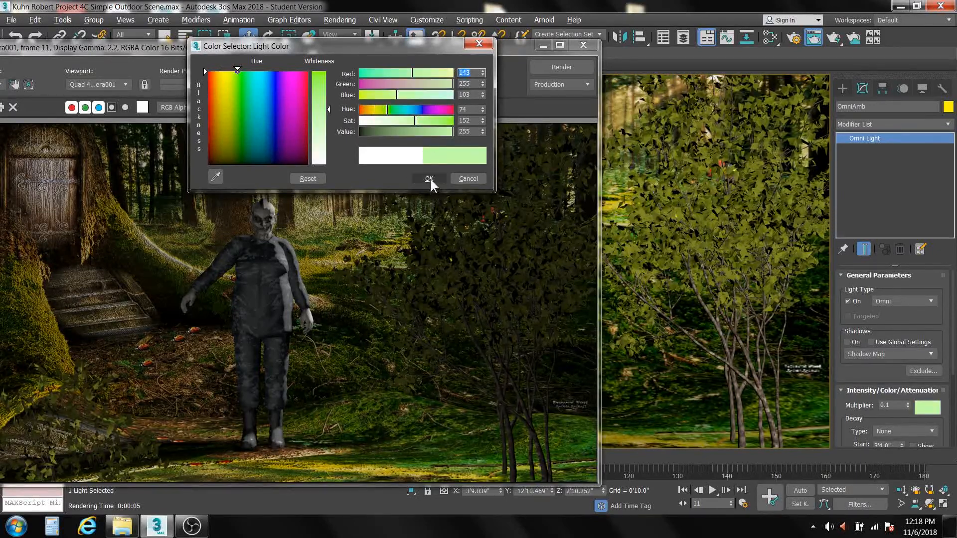
click(387, 94)
click(379, 94)
click(401, 72)
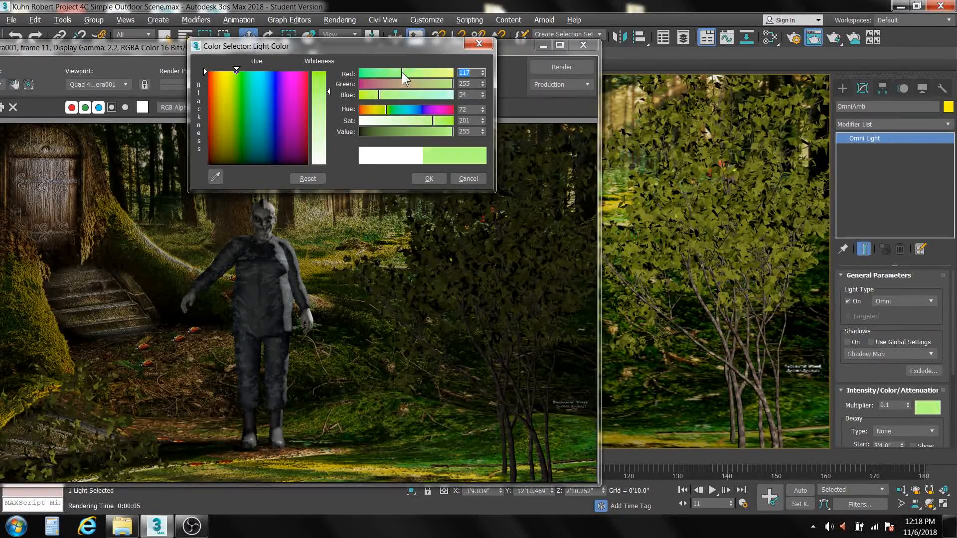
click(438, 120)
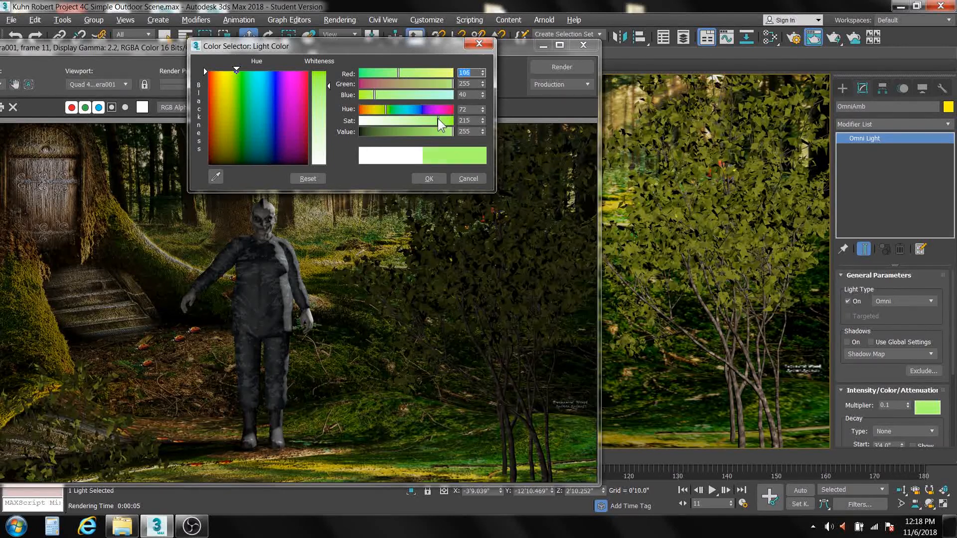
click(427, 179)
click(547, 67)
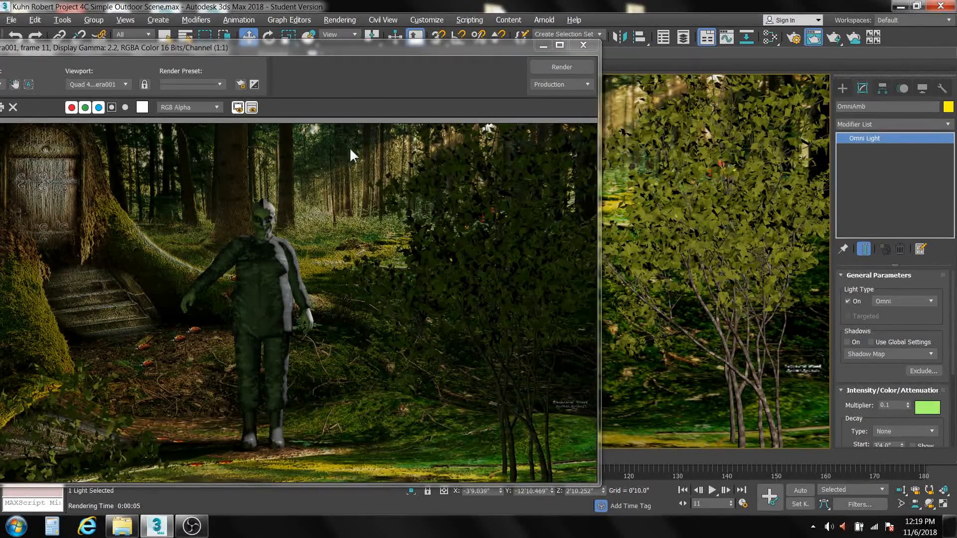
Set OmniSun's intensity multiplier to 2.0, re-render the camera view and close the rendered frame
drag(351, 48, 572, 140)
click(74, 193)
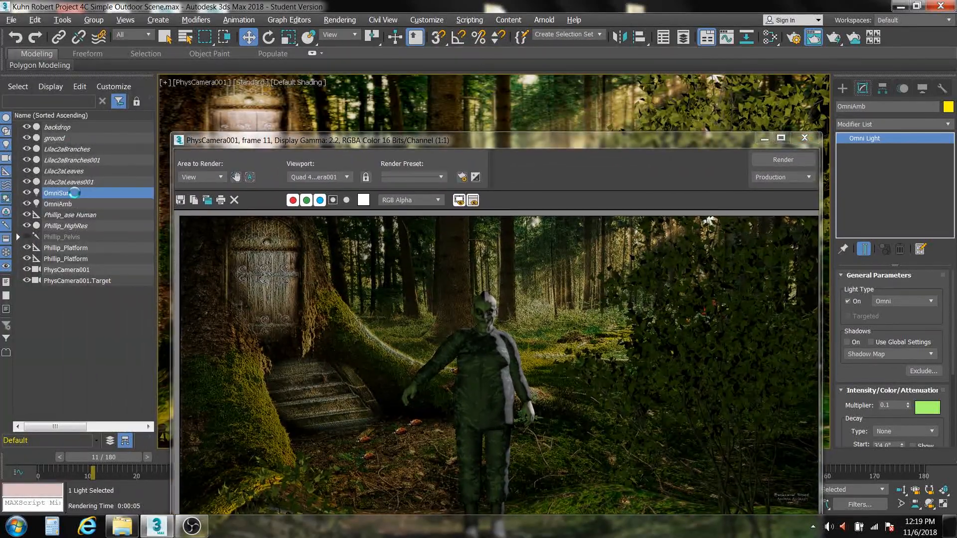
drag(483, 140, 332, 96)
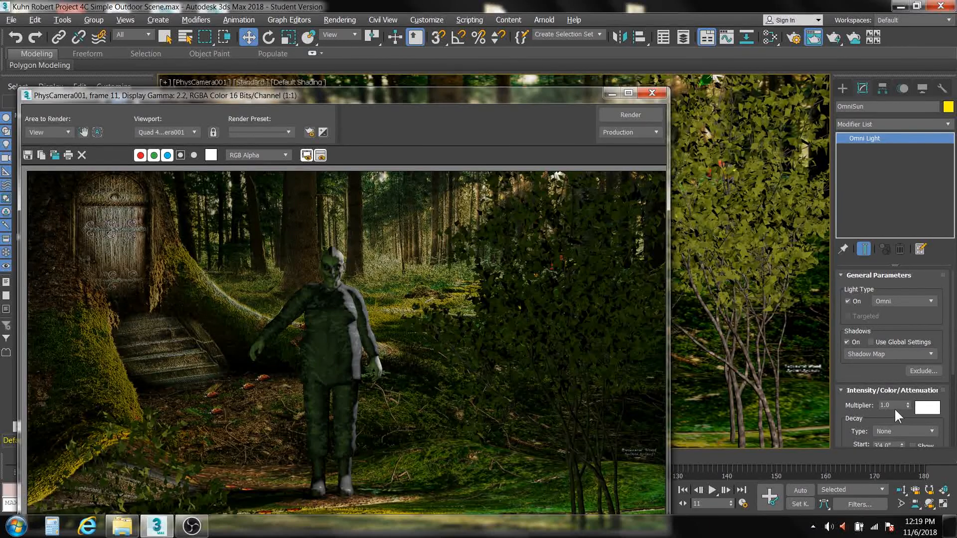
click(879, 404)
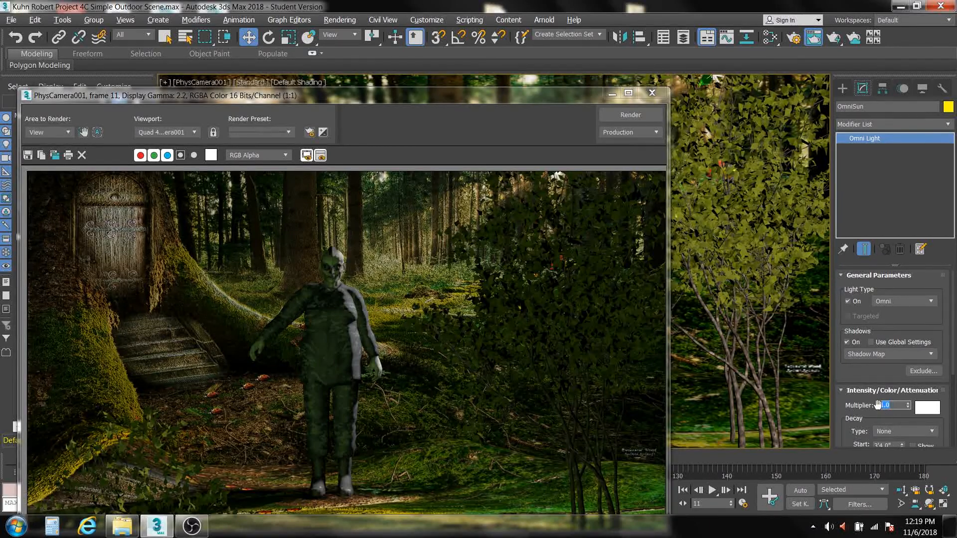
text(2)
key(Return)
click(630, 115)
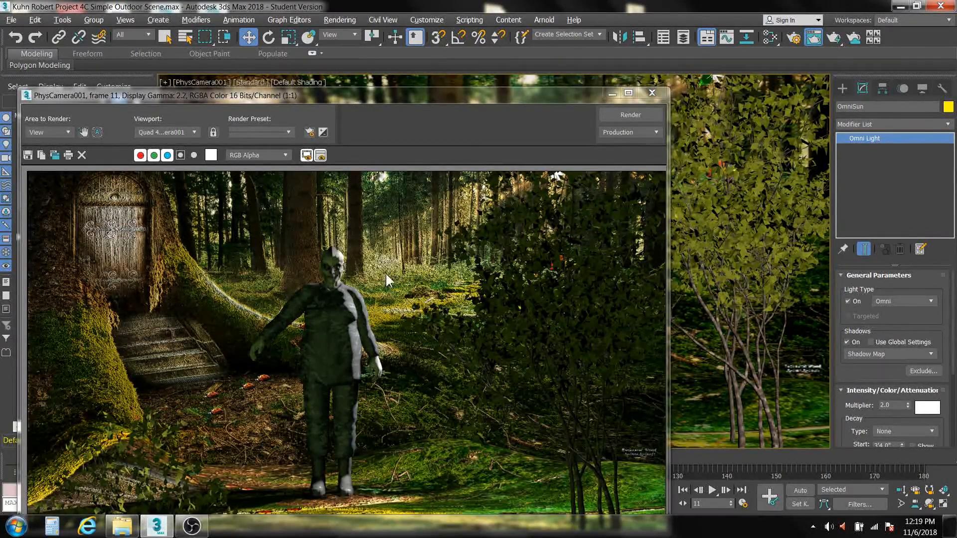
drag(403, 95, 458, 49)
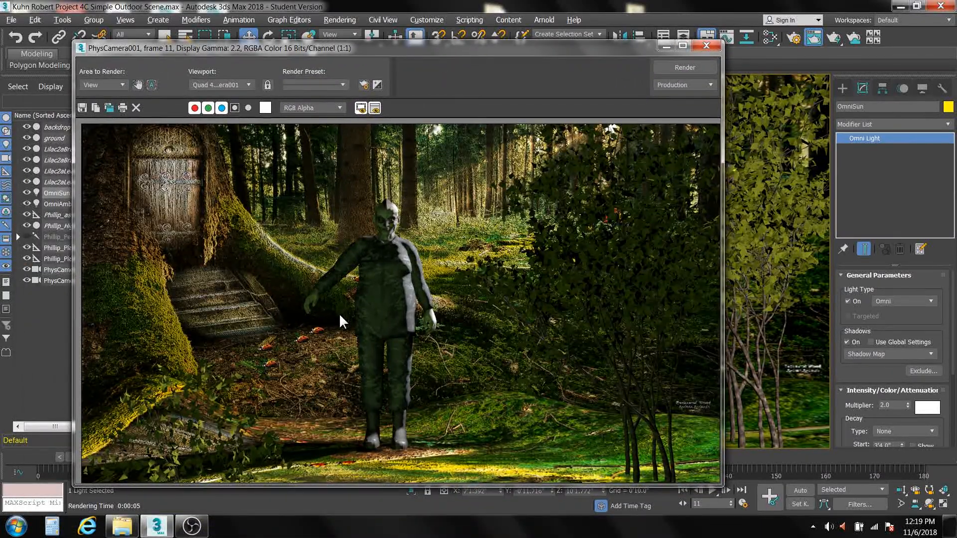
click(707, 43)
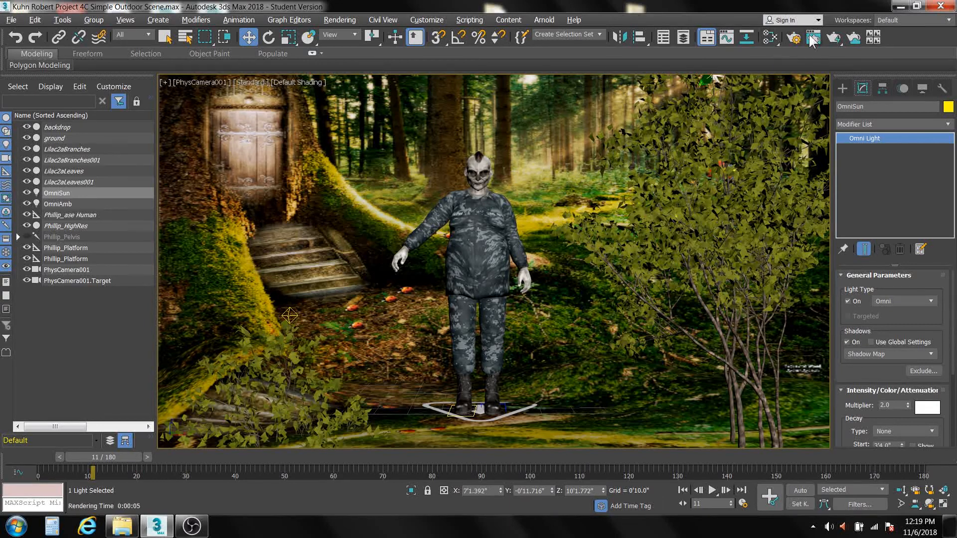
Open the render setup and set the time output to Active Time Segment, frames 0 to 180
click(794, 38)
drag(447, 29, 384, 35)
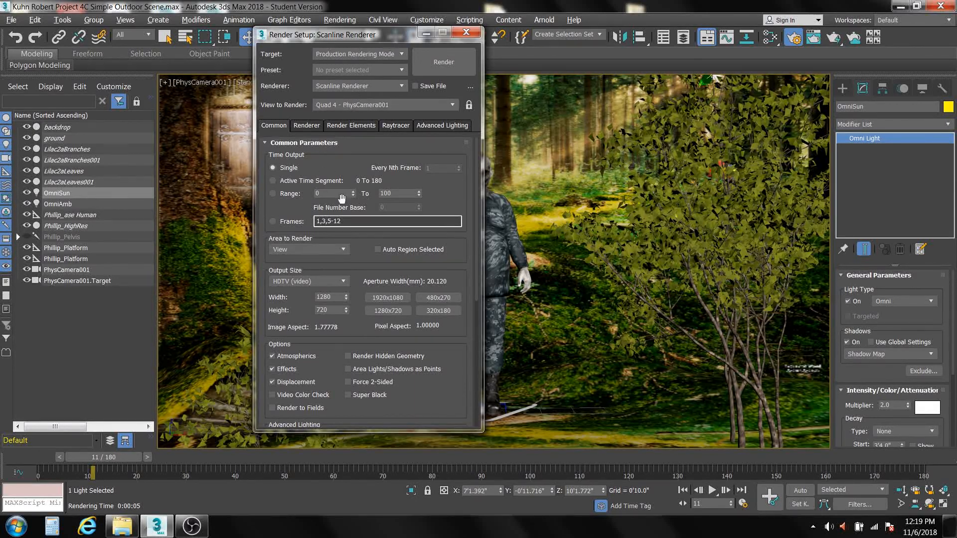
click(272, 181)
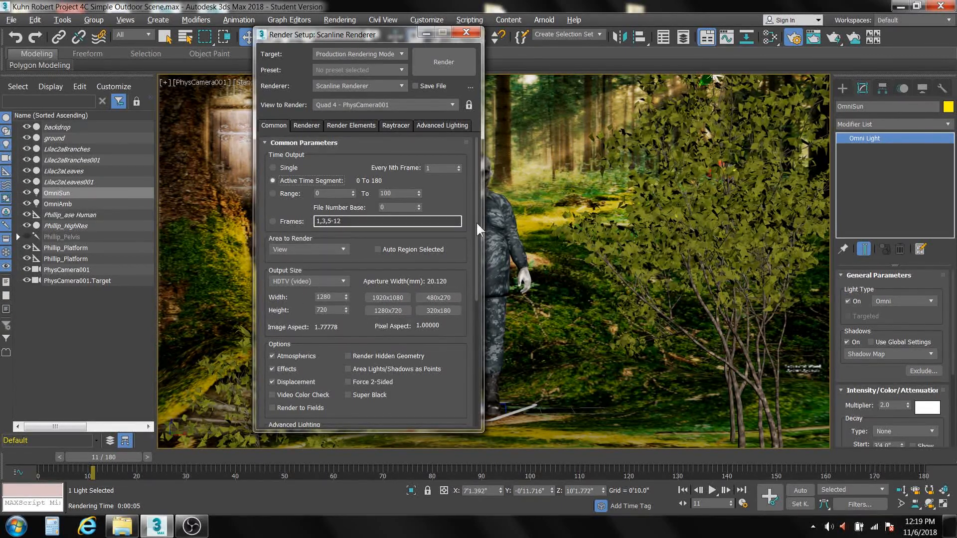
Choose the render output folder Project 4C Simple Outdoor Scene in the T Teacher-Student library under Art, Period 1, Project 4
drag(476, 221, 468, 349)
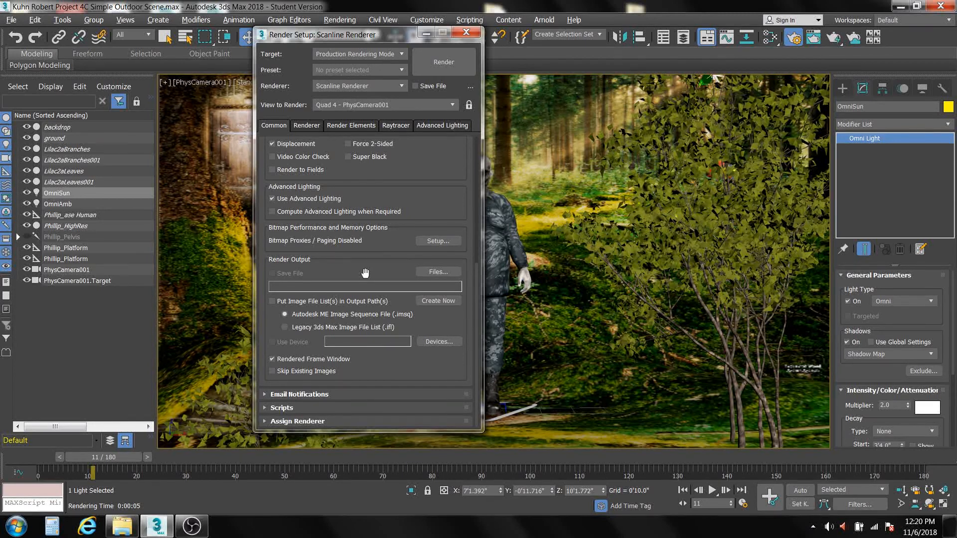
click(441, 272)
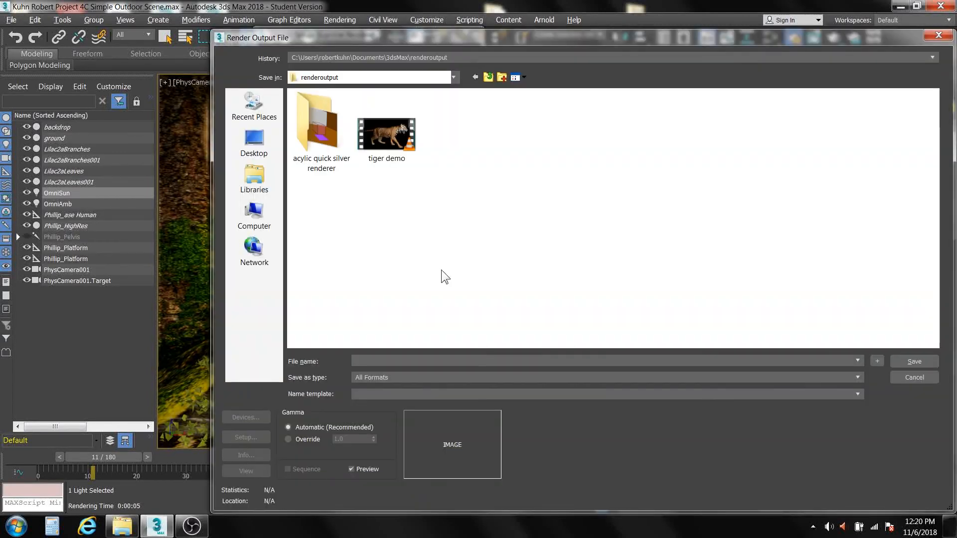
click(255, 176)
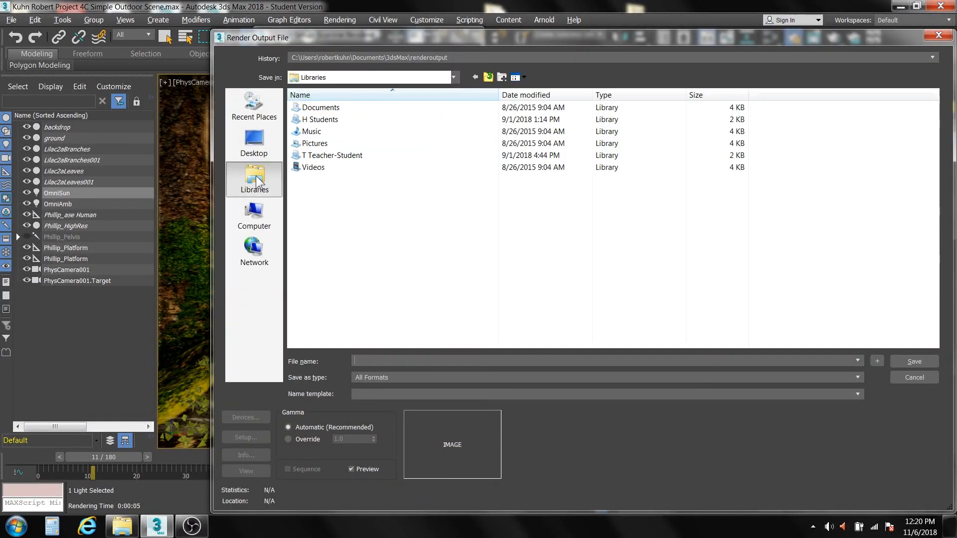
double_click(317, 156)
click(374, 142)
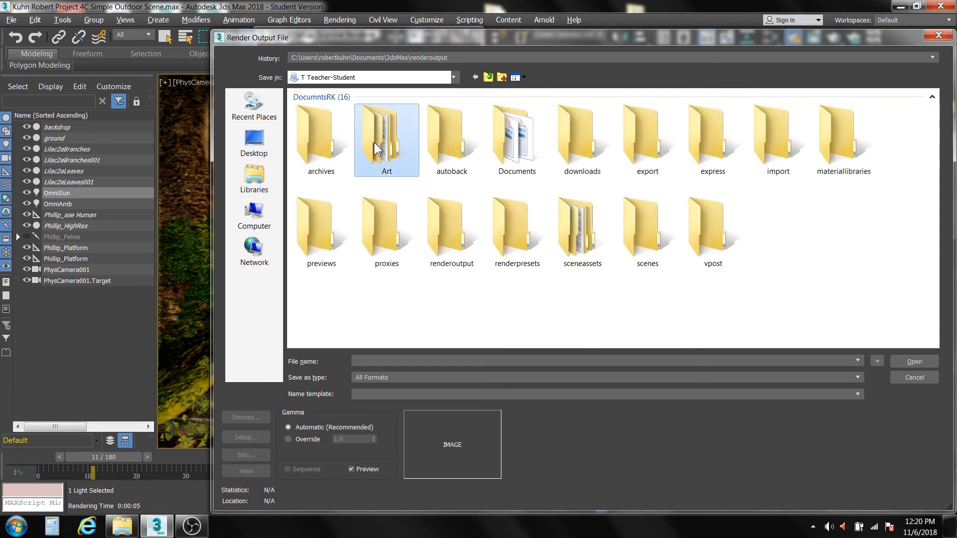
double_click(374, 142)
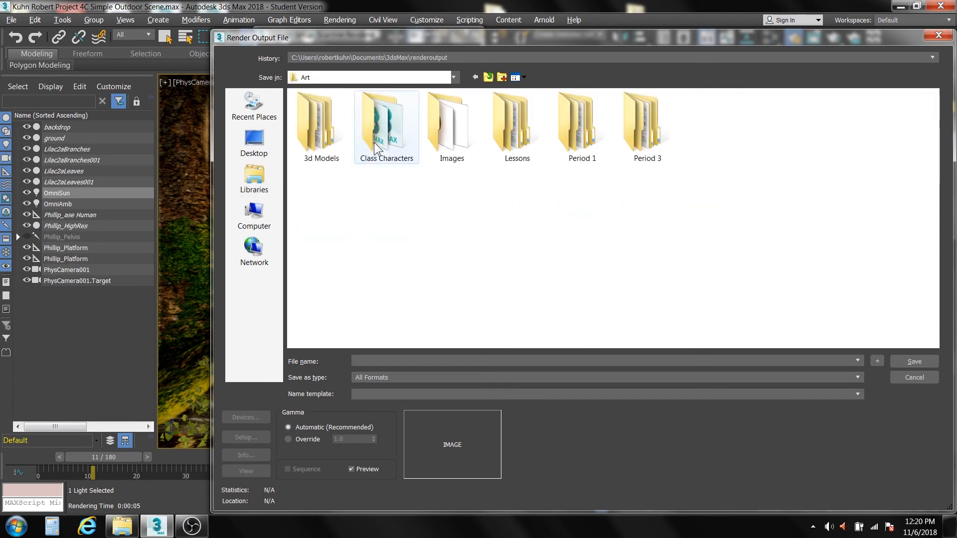
double_click(563, 133)
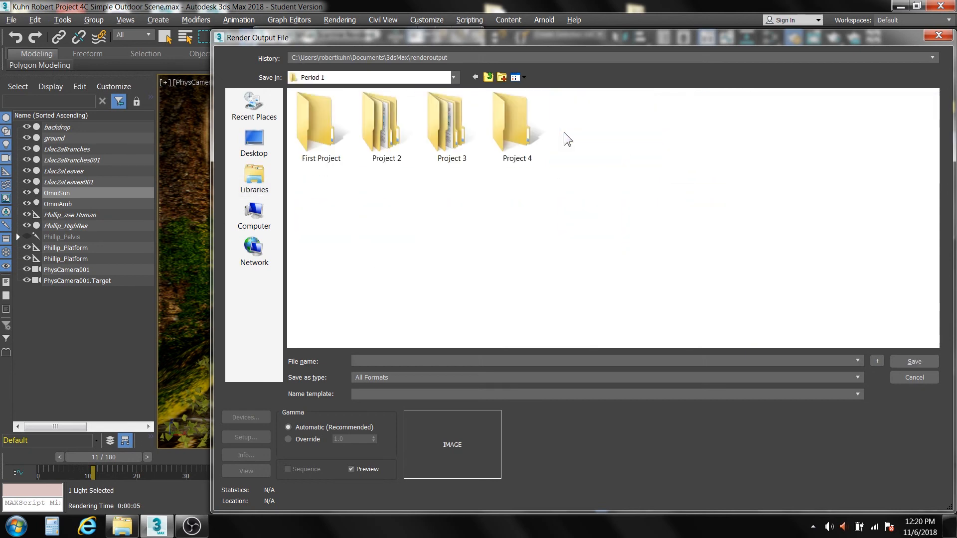
double_click(499, 129)
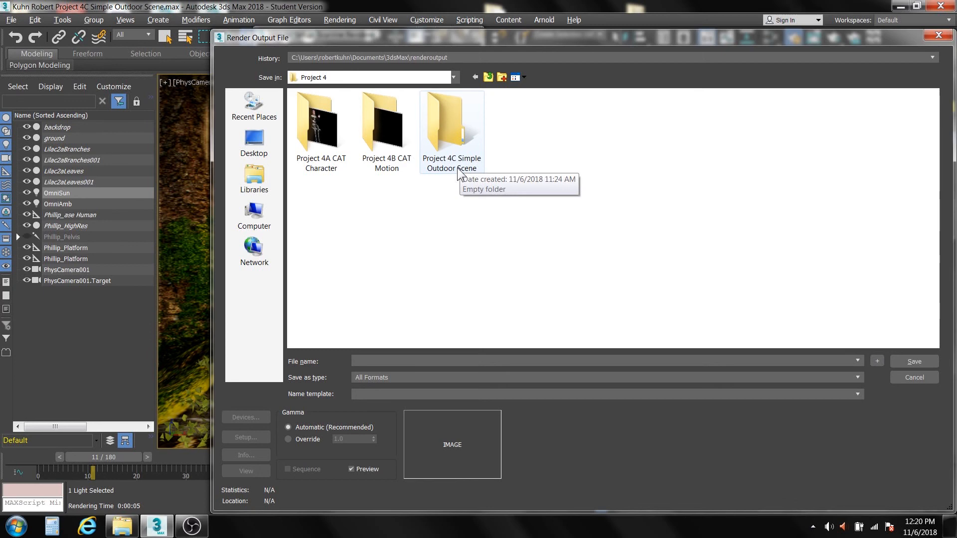
double_click(447, 118)
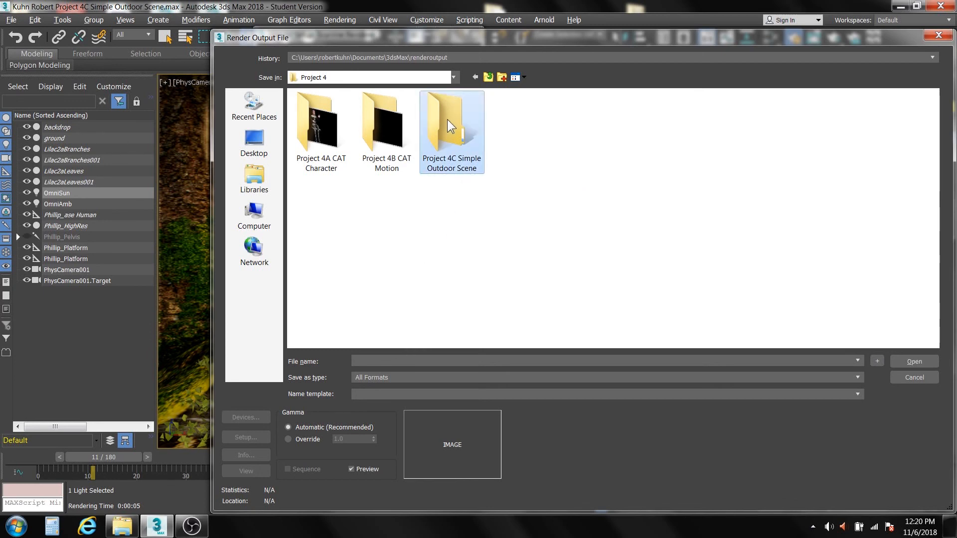
Name the output file with the author's name followed by "Project 4C Simple Outdoor Scene" and set its format to AVI
right_click(375, 361)
click(341, 411)
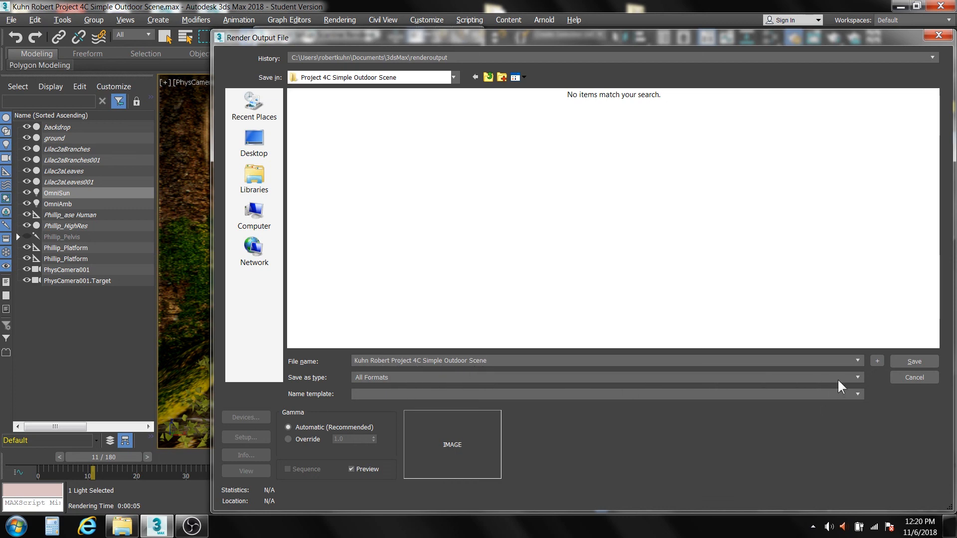
click(856, 377)
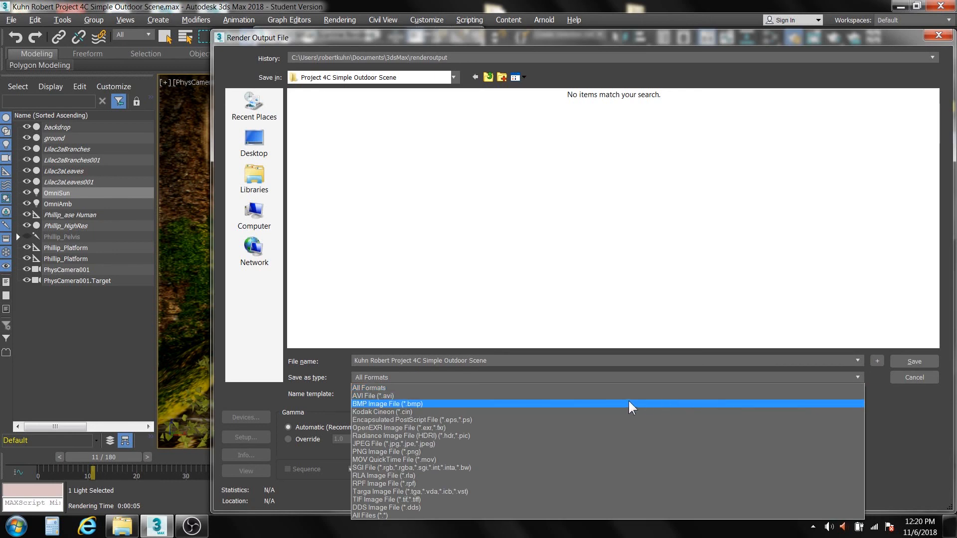
click(378, 396)
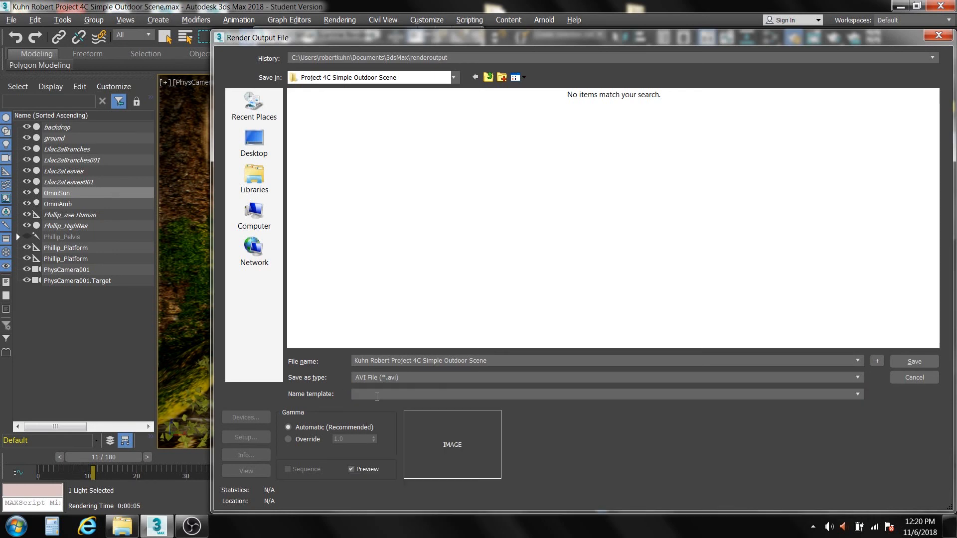
Save the output file setting with the MJPEG Compressor at quality 75 and render the animation from PhysCamera001
click(909, 358)
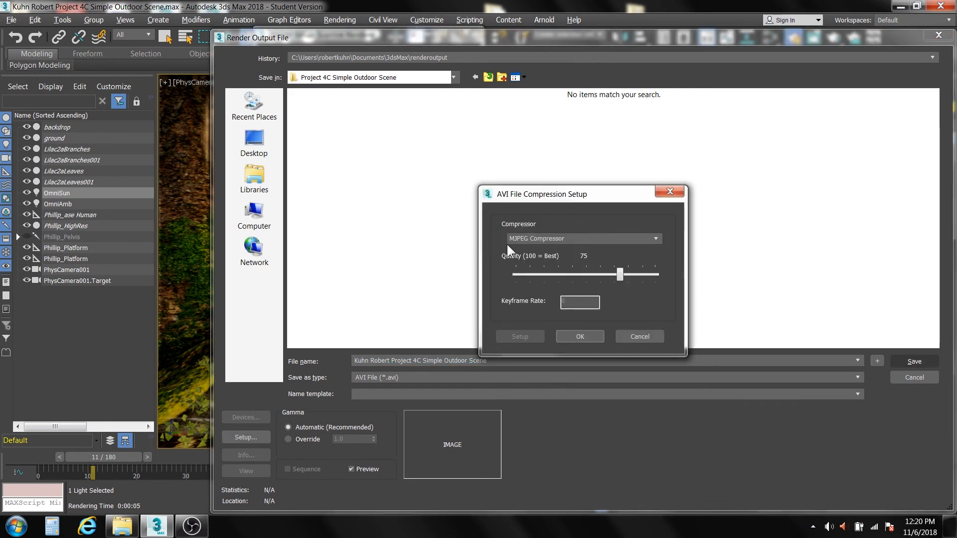
click(588, 336)
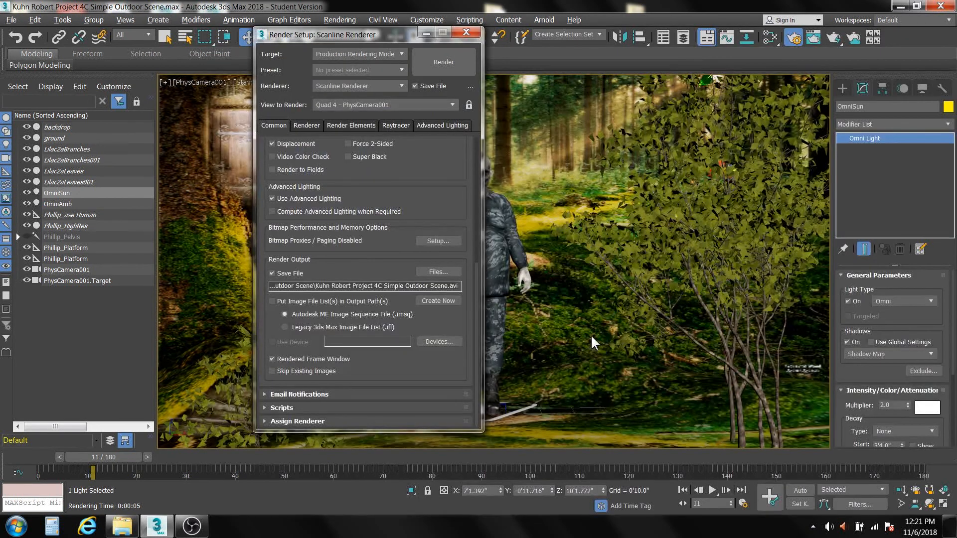
click(443, 60)
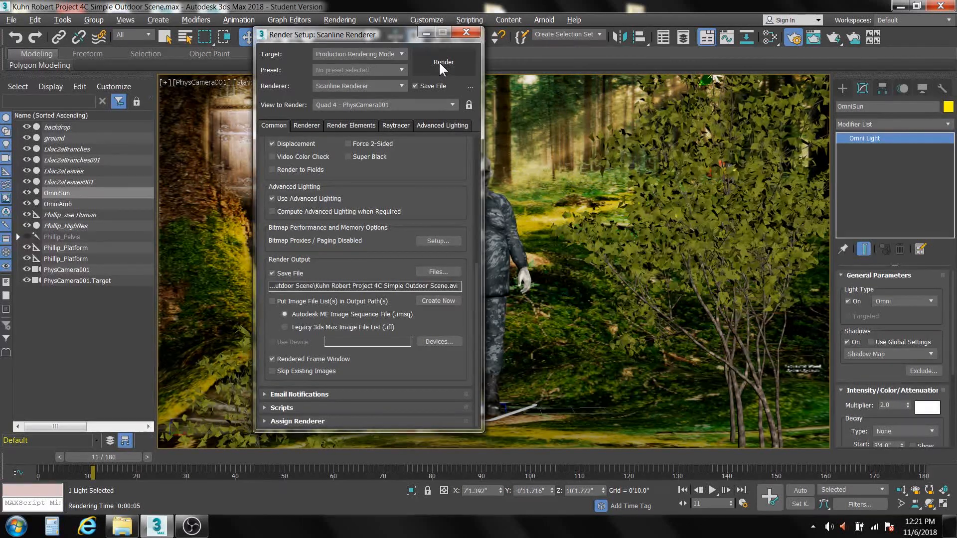
click(438, 61)
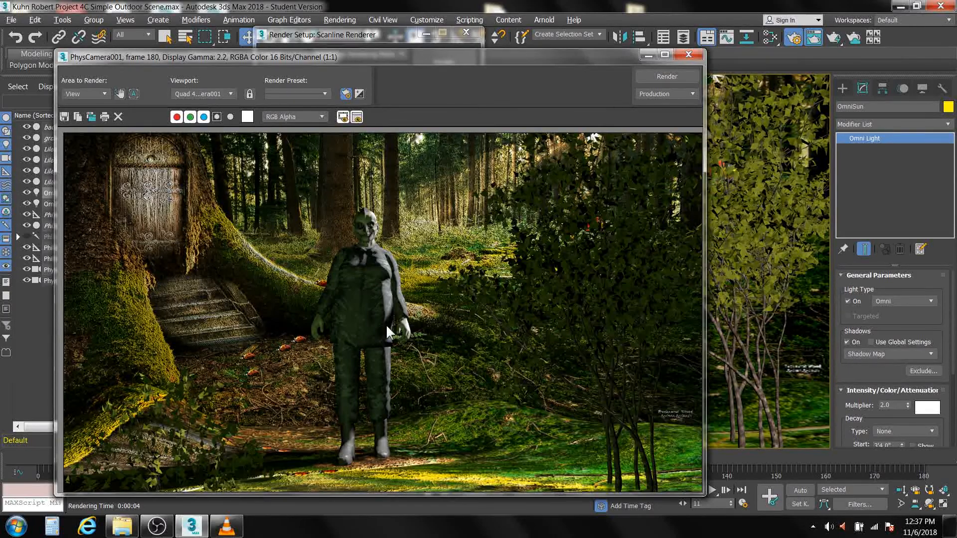
Switch to Windows Explorer and open the Project 4C Simple Outdoor Scene folder under Period 1, Project 4
click(122, 526)
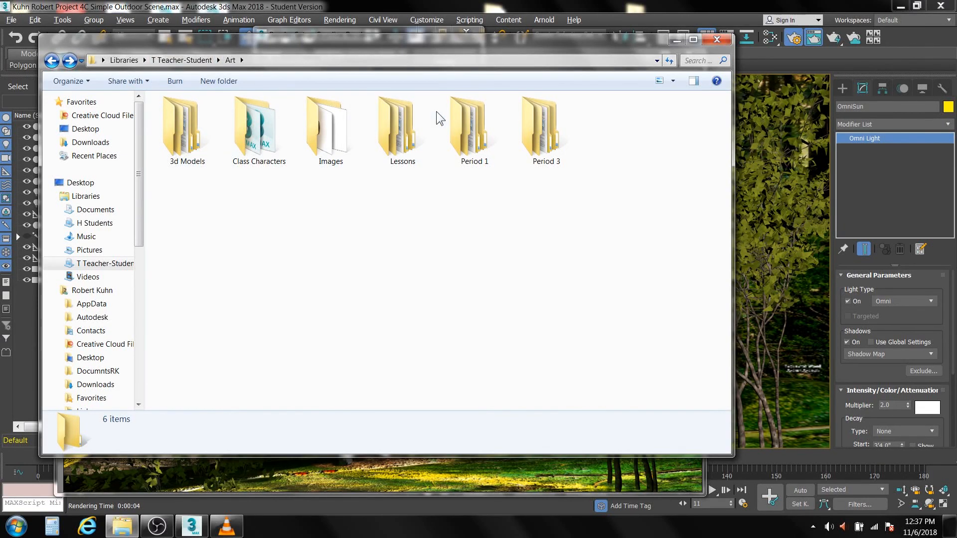
double_click(470, 127)
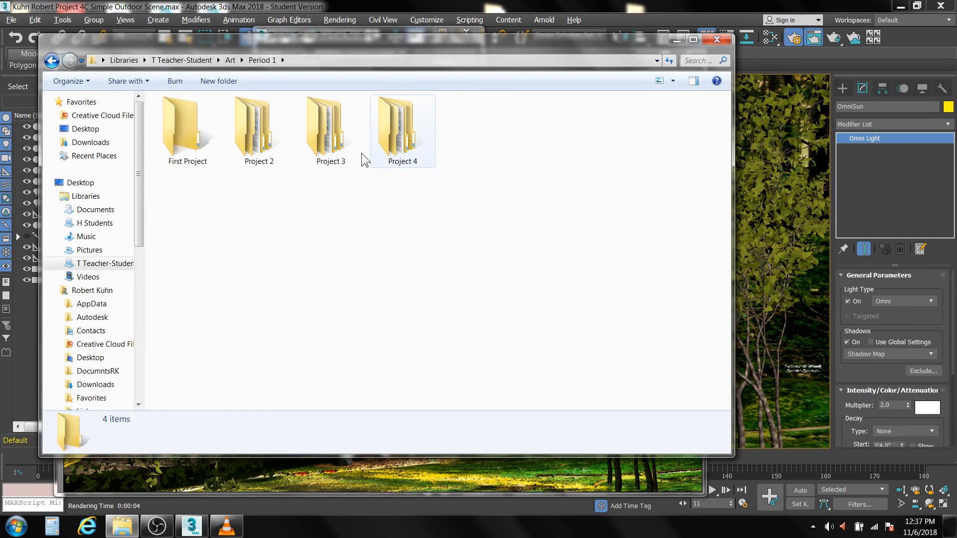
double_click(405, 135)
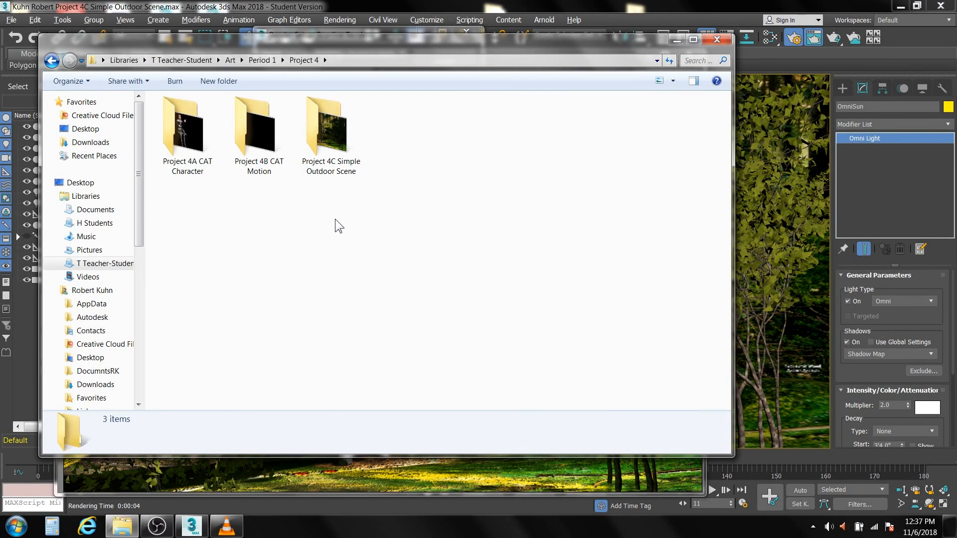
double_click(330, 130)
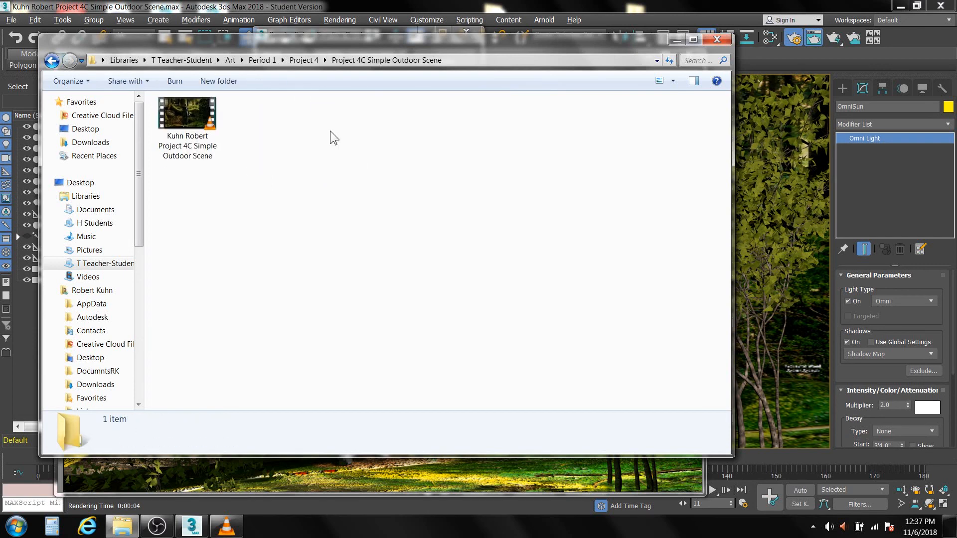
Try to play the rendered Project 4C Simple Outdoor Scene video in VLC media player, and minimize the player
click(181, 110)
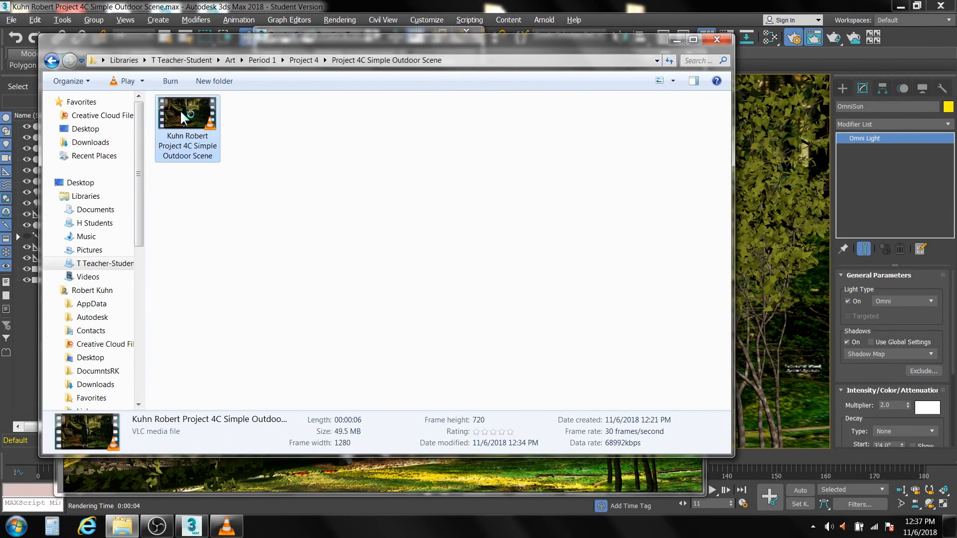
double_click(180, 110)
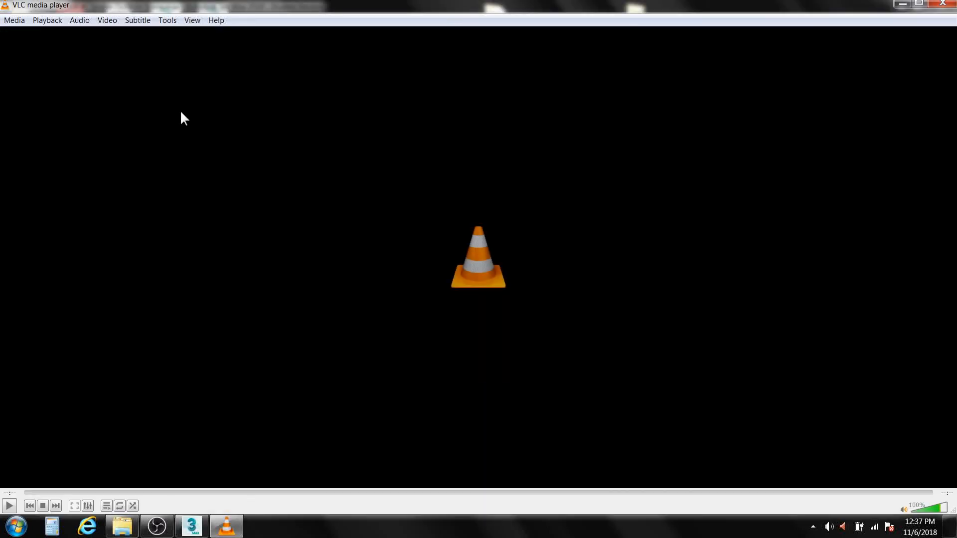
click(9, 506)
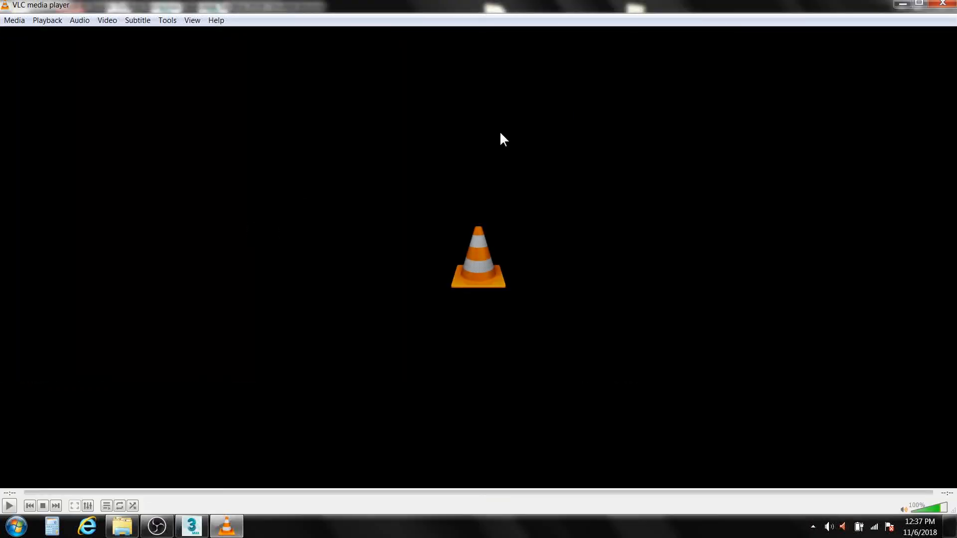
click(901, 4)
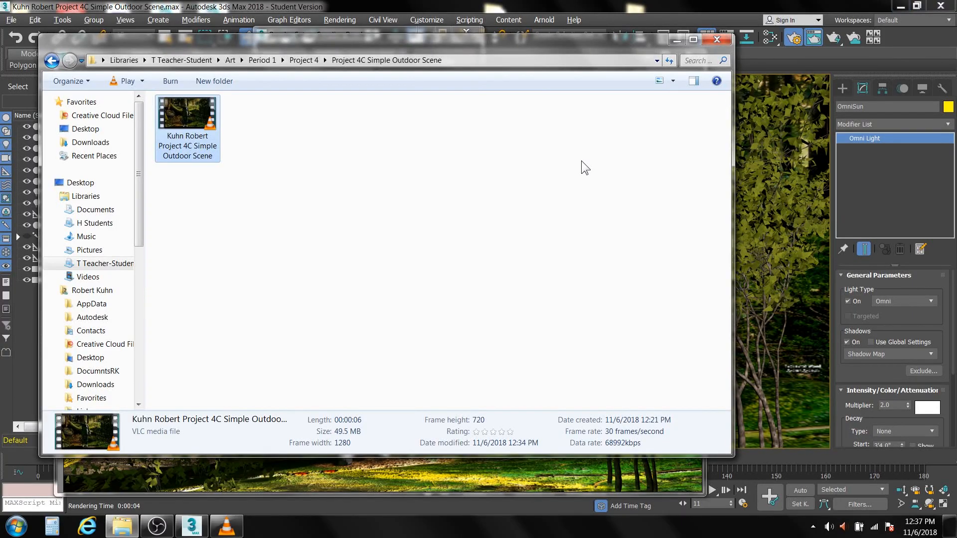